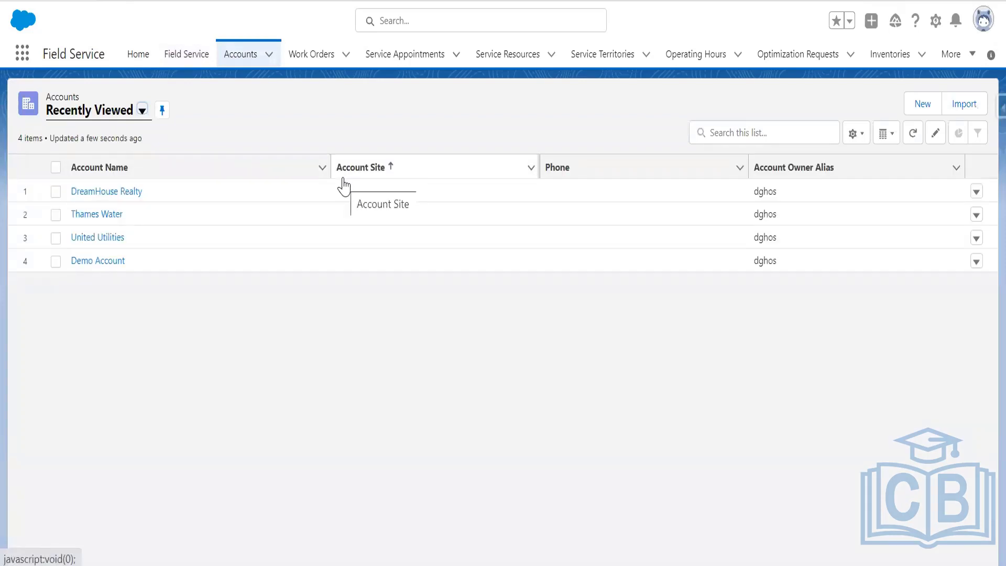
# - View the DreamHouse Realty account's related lists, including its assets, and return to the accounts list
pyautogui.click(121, 192)
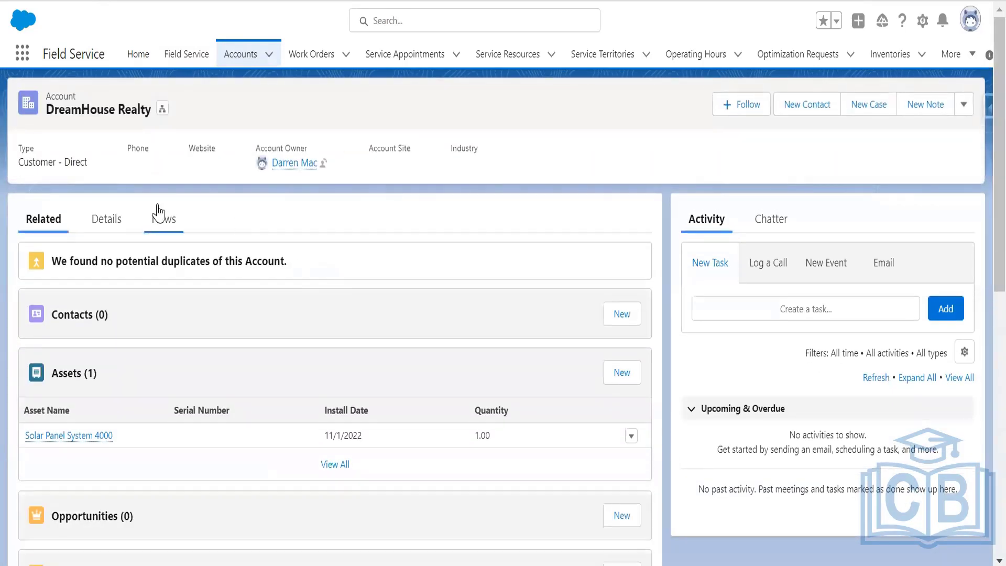
pyautogui.hotkey('alt', 'Left')
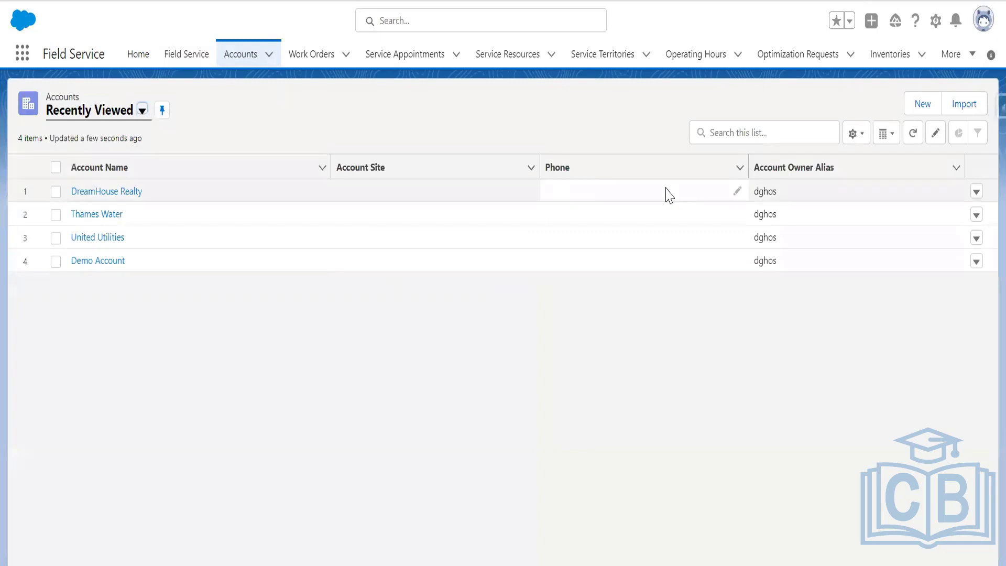
# - Go to Setup and open the Object Manager
pyautogui.click(934, 23)
pyautogui.click(878, 72)
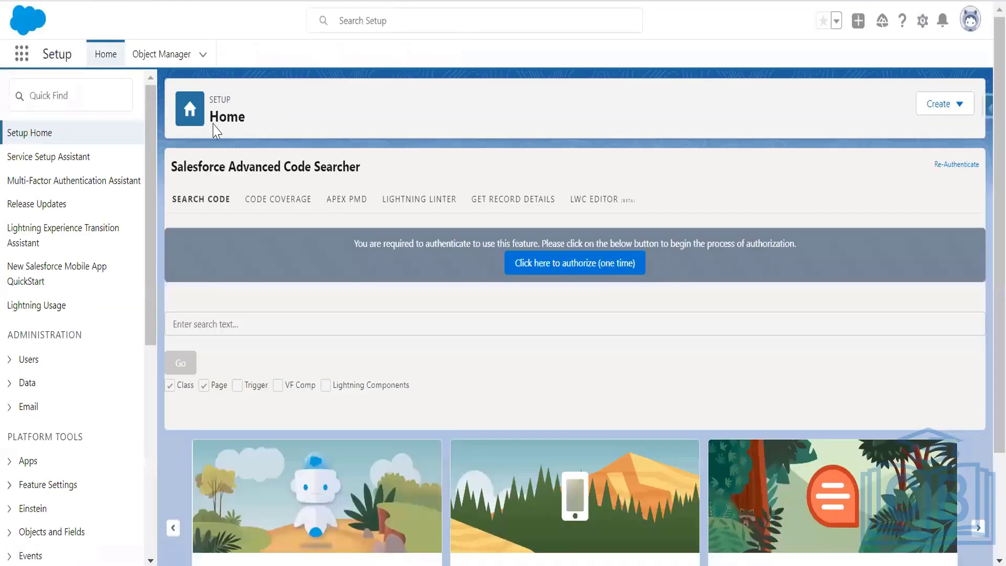
pyautogui.click(161, 54)
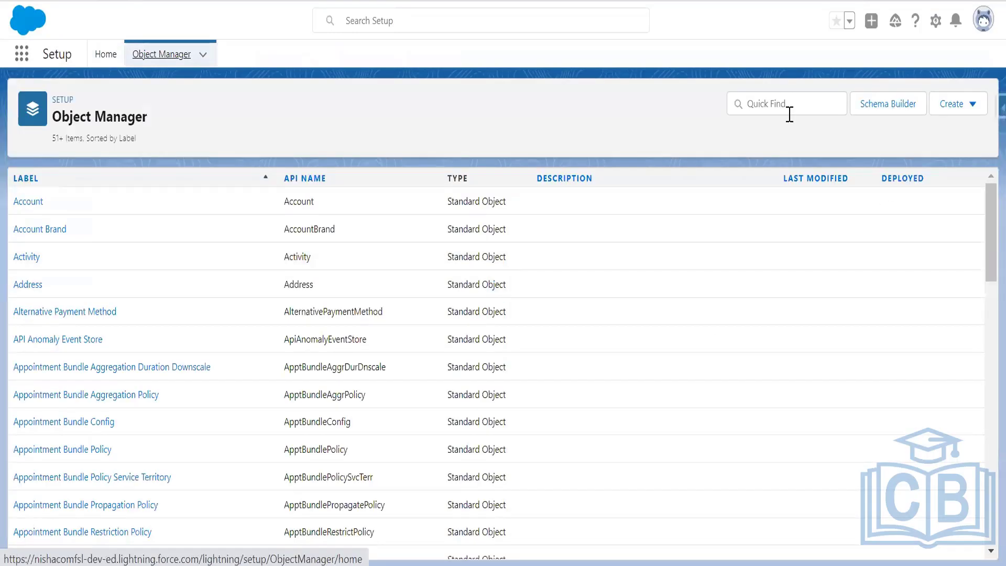
# - Open the Account object's Account Layout and check which related lists it contains
pyautogui.click(789, 112)
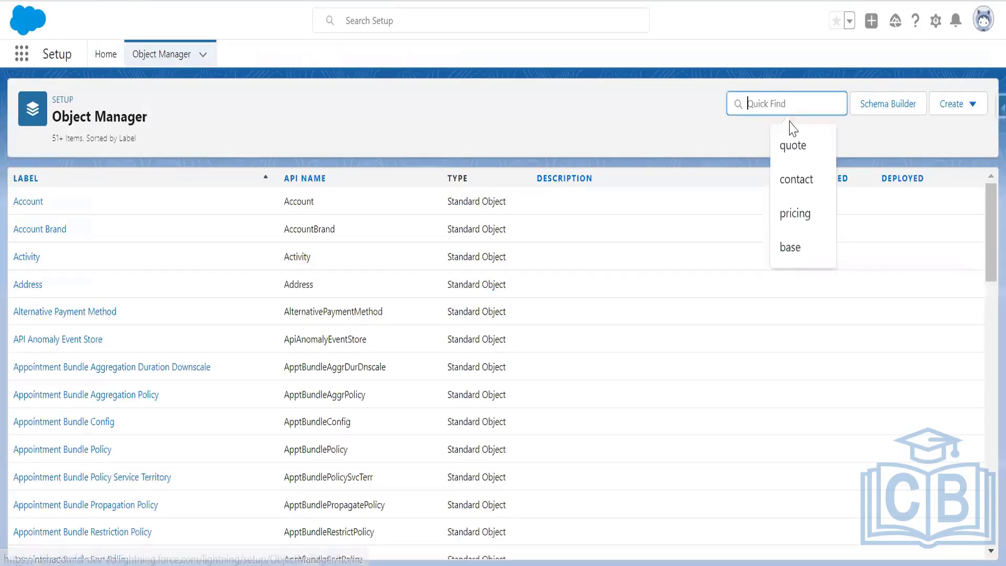
pyautogui.write('account')
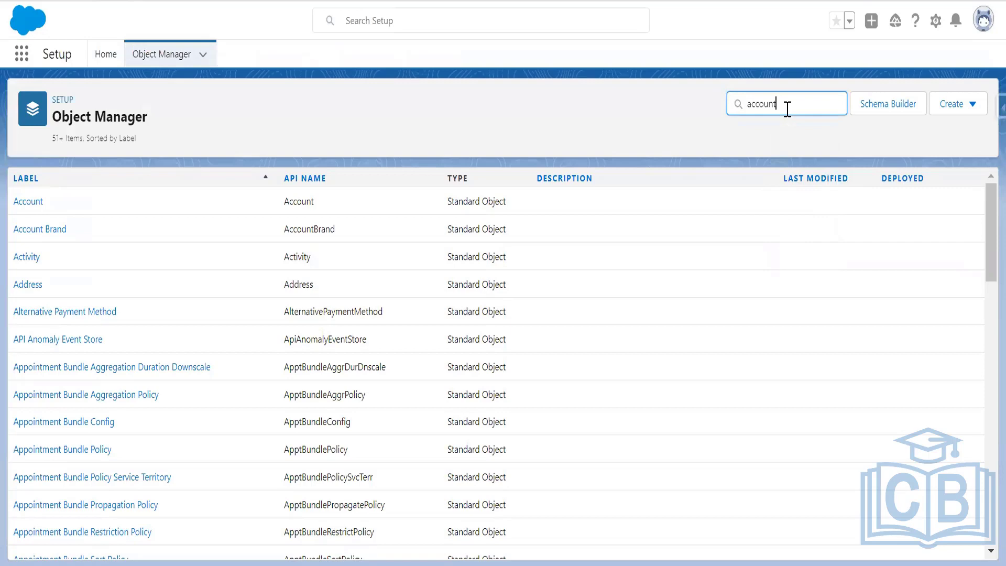
pyautogui.click(15, 204)
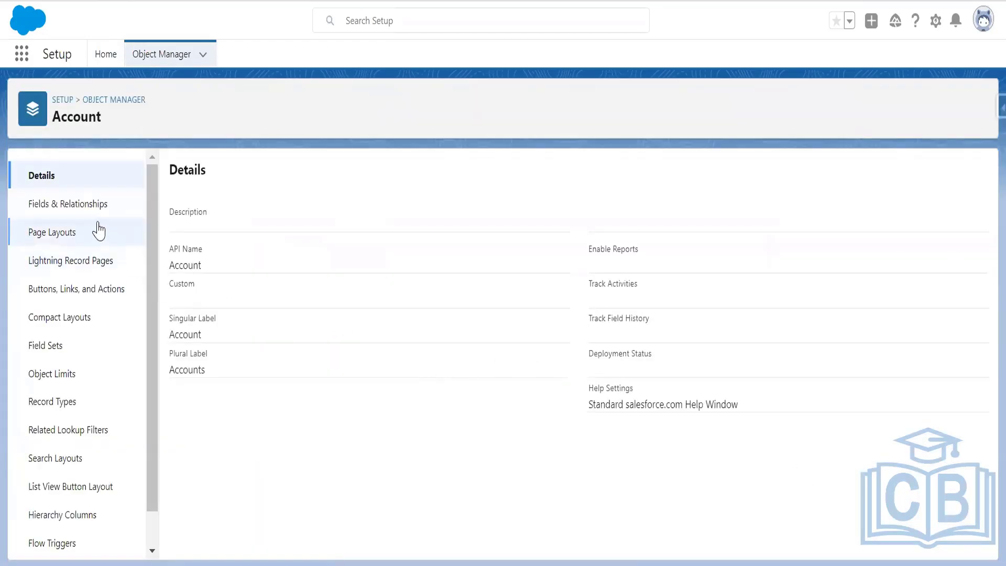
pyautogui.click(82, 231)
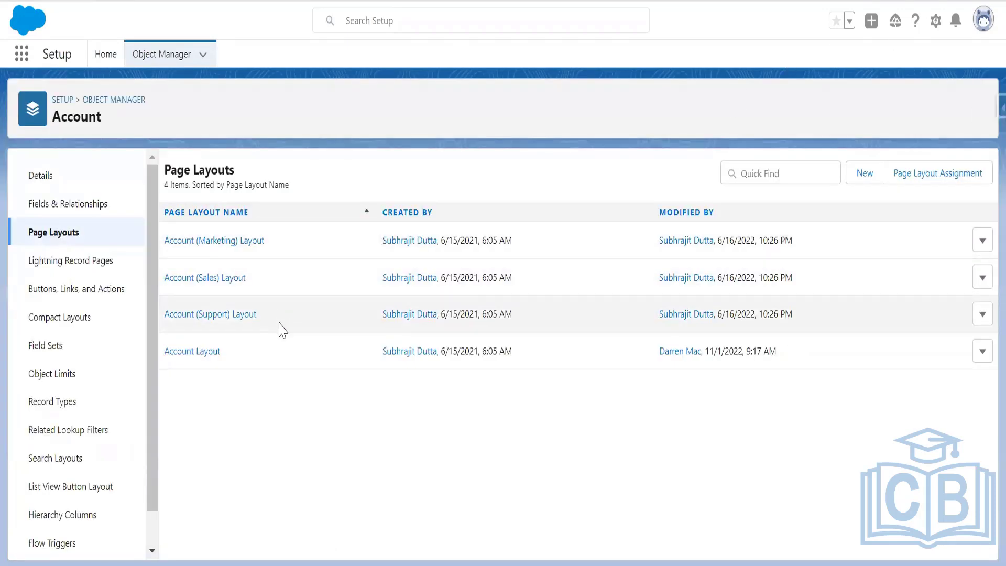
pyautogui.click(205, 352)
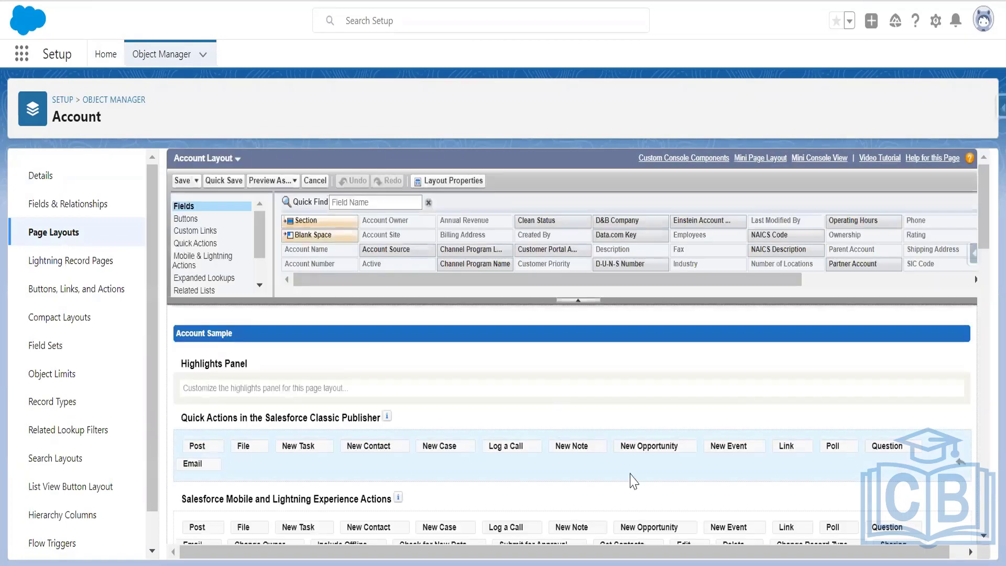
pyautogui.click(195, 290)
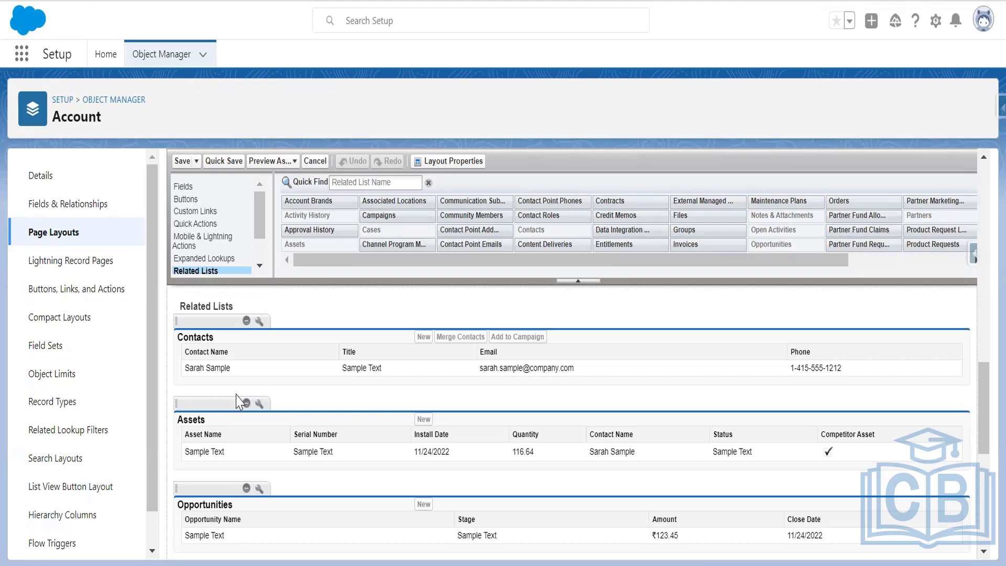
# - Find the Asset object in the Object Manager and open its Asset Layout for editing
pyautogui.click(135, 107)
pyautogui.click(777, 103)
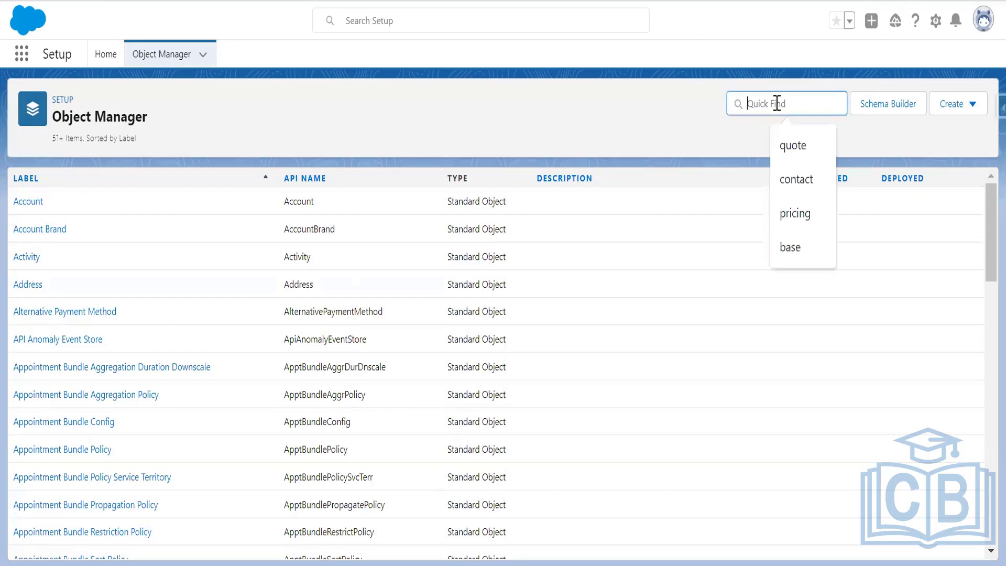
pyautogui.write('asset')
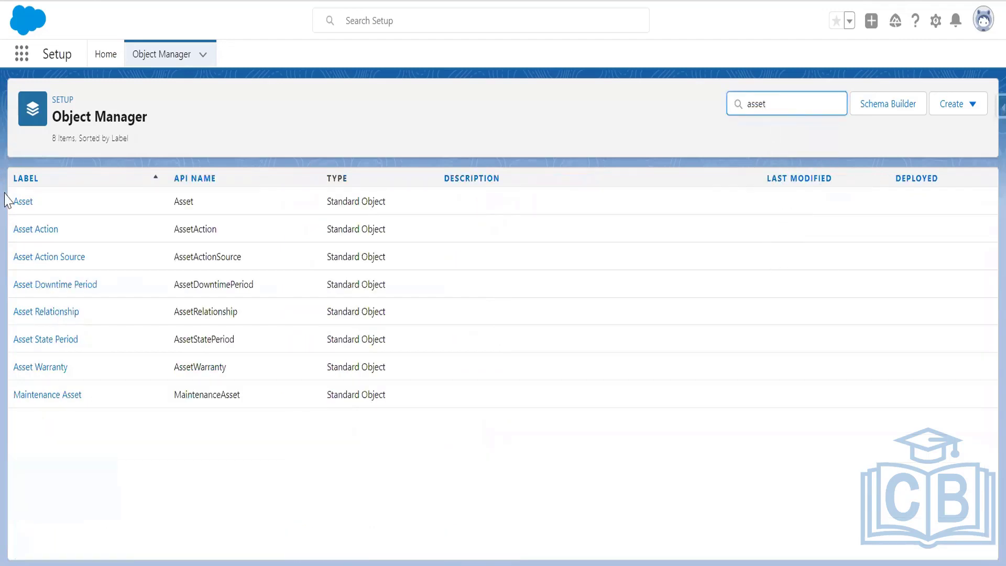
pyautogui.click(21, 203)
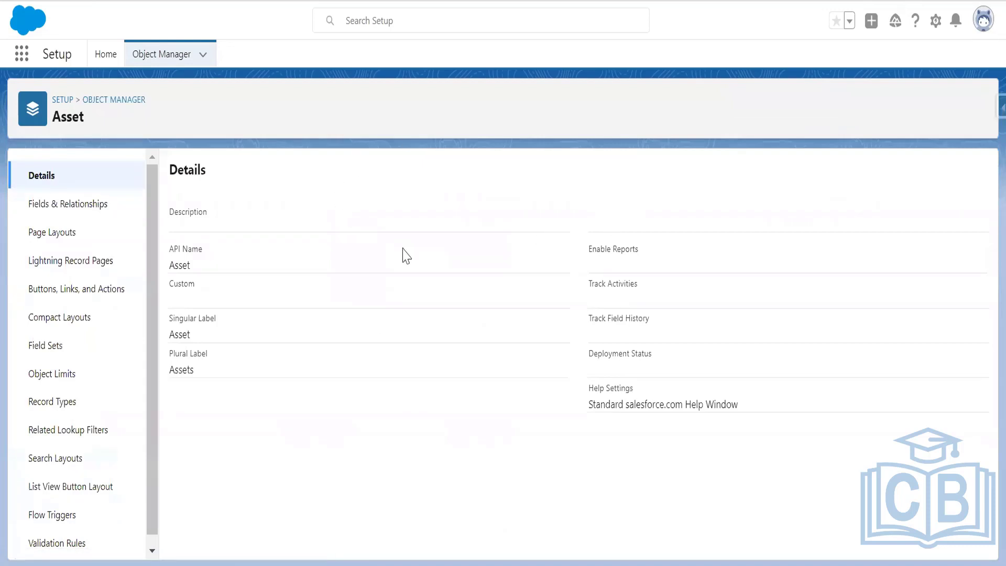
pyautogui.click(66, 241)
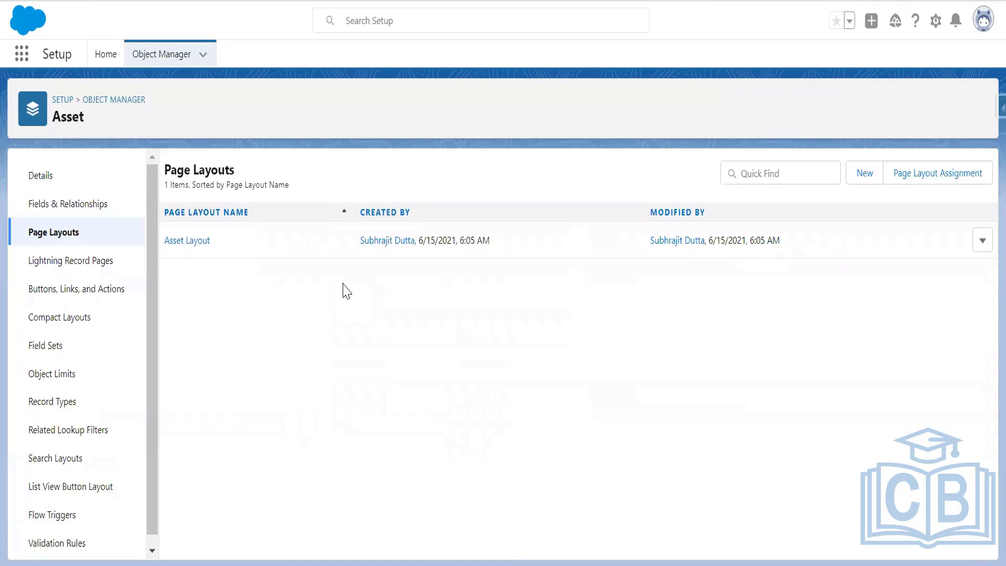
pyautogui.click(186, 241)
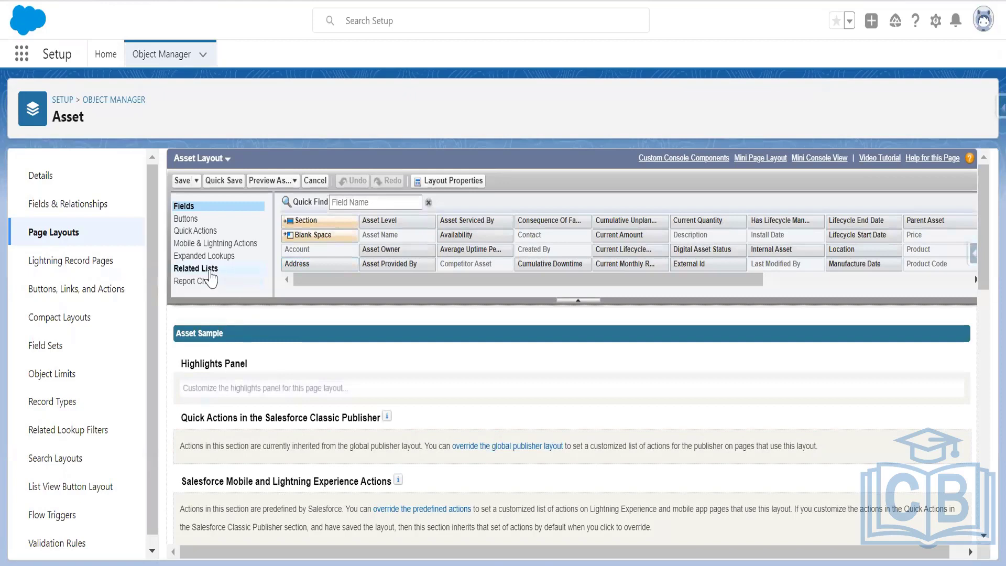
# - Add the Maintenance Plans, Primary Assets and Work Orders related lists below Cases in the Asset Layout, and save the layout
pyautogui.click(211, 278)
pyautogui.scroll(-10, 490, 464)
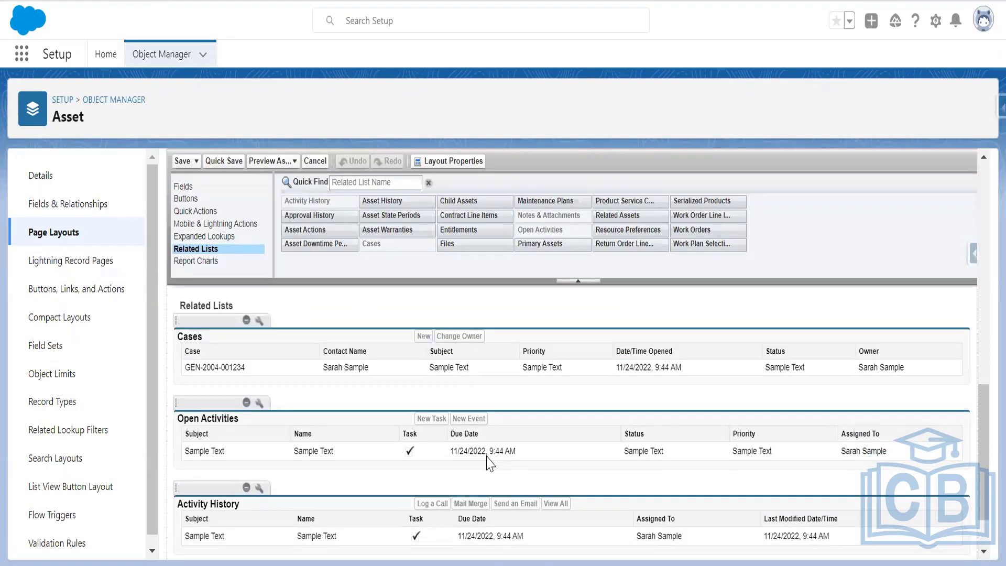
pyautogui.scroll(-2, 489, 464)
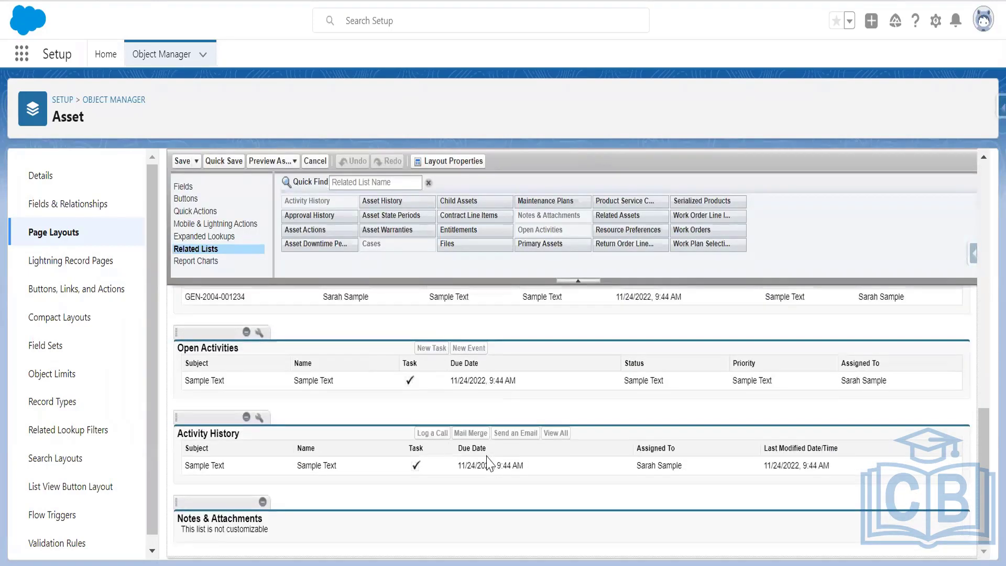
pyautogui.scroll(8, 487, 456)
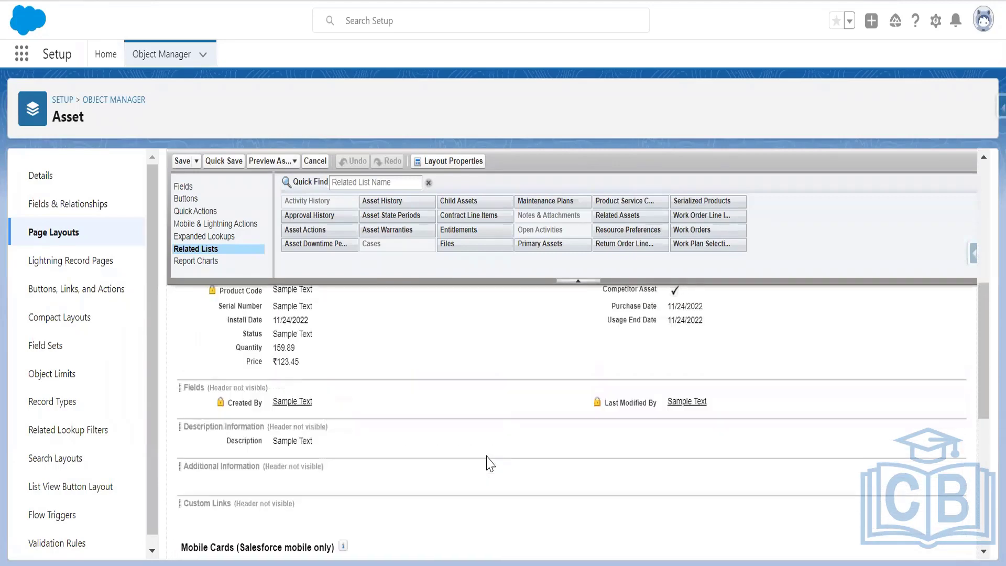
pyautogui.scroll(-5, 490, 463)
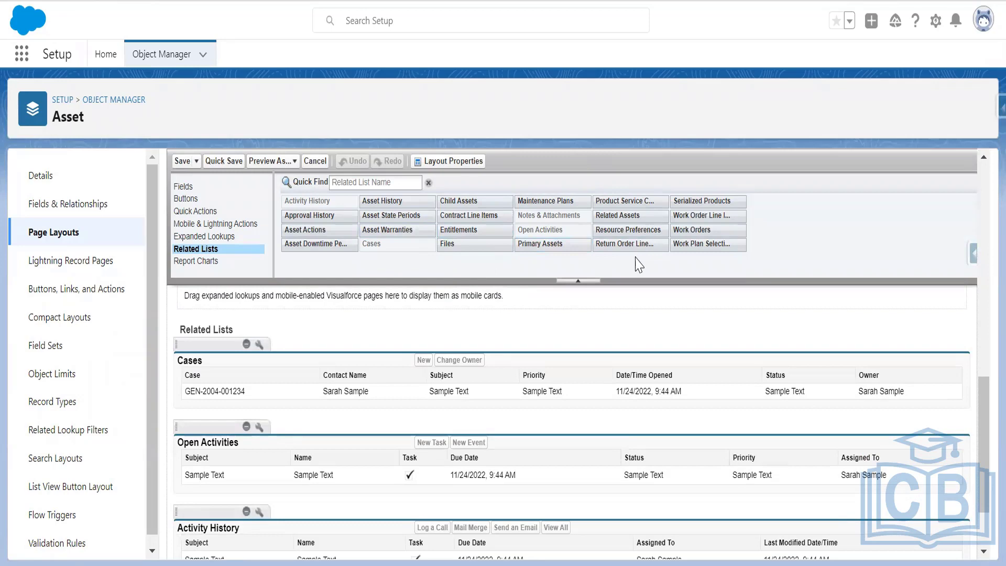
pyautogui.moveTo(563, 201); pyautogui.dragTo(195, 423)
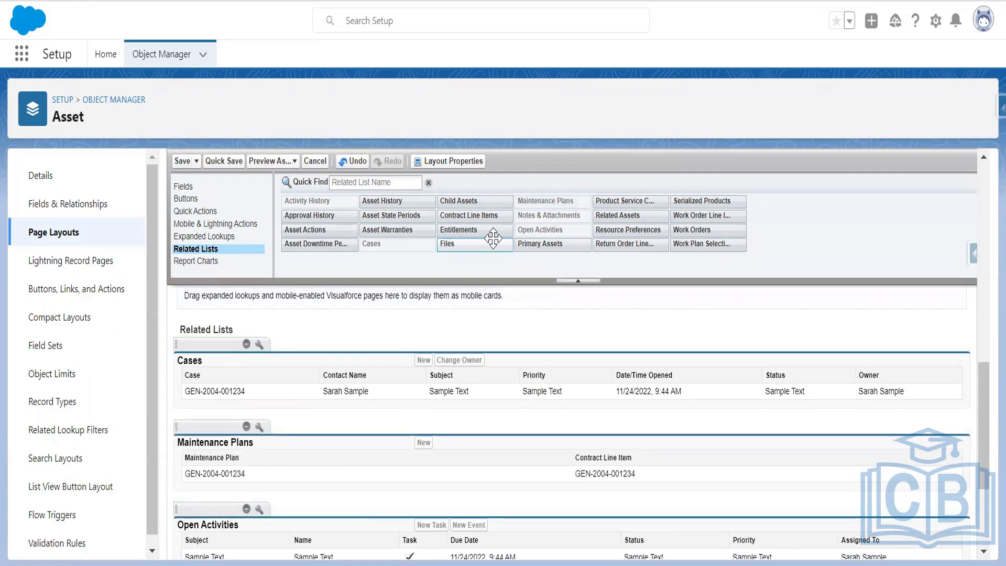
pyautogui.moveTo(540, 243); pyautogui.dragTo(467, 521)
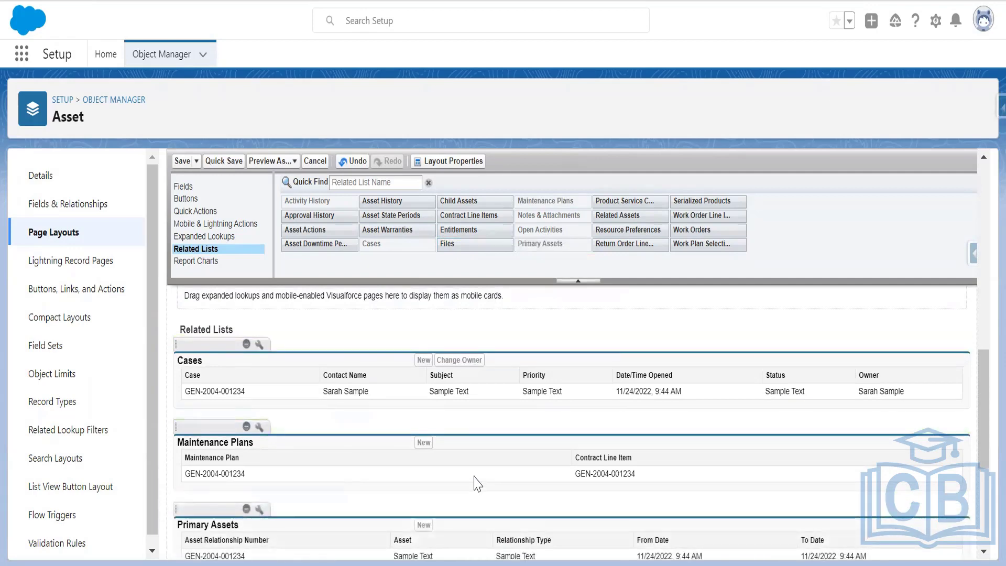
pyautogui.moveTo(692, 230); pyautogui.dragTo(286, 506)
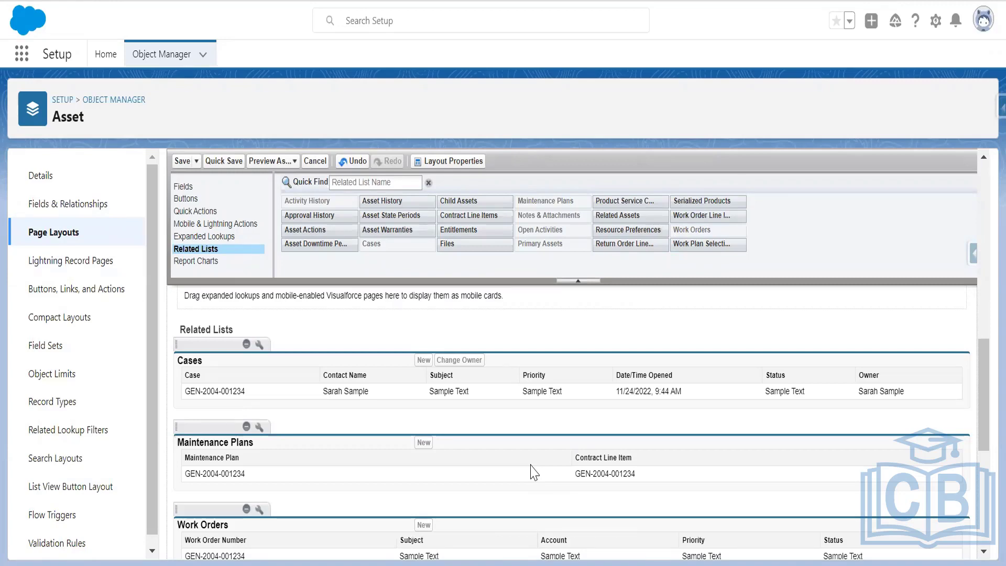
pyautogui.click(181, 160)
pyautogui.click(519, 406)
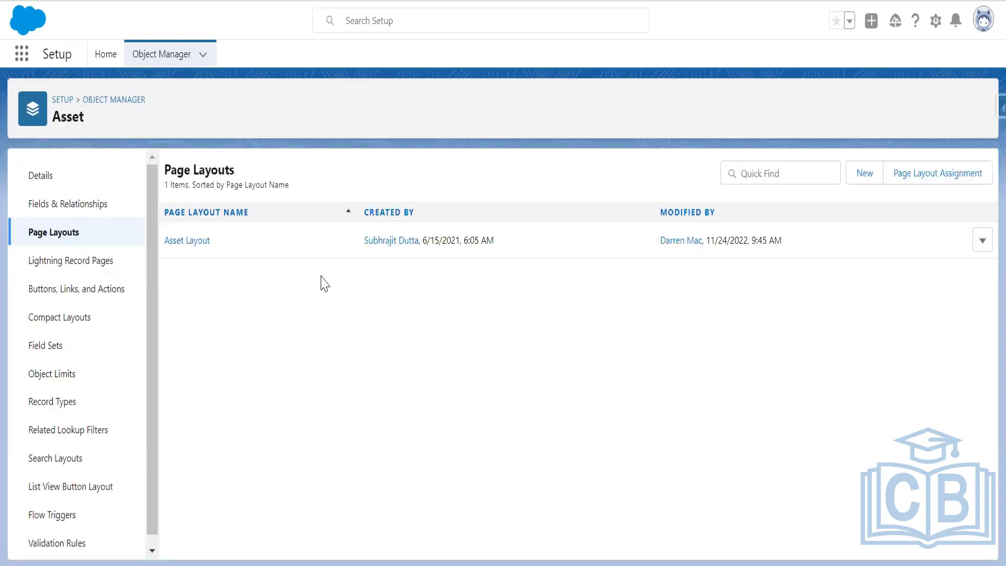
# - Find the Work Order object in the Object Manager and open its Work Order Layout for editing
pyautogui.click(124, 100)
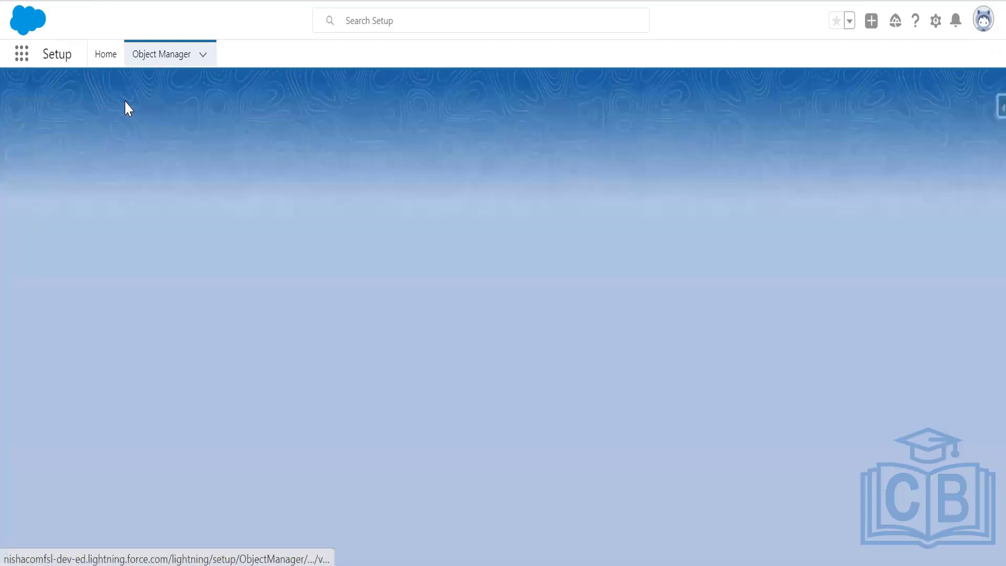
pyautogui.click(771, 100)
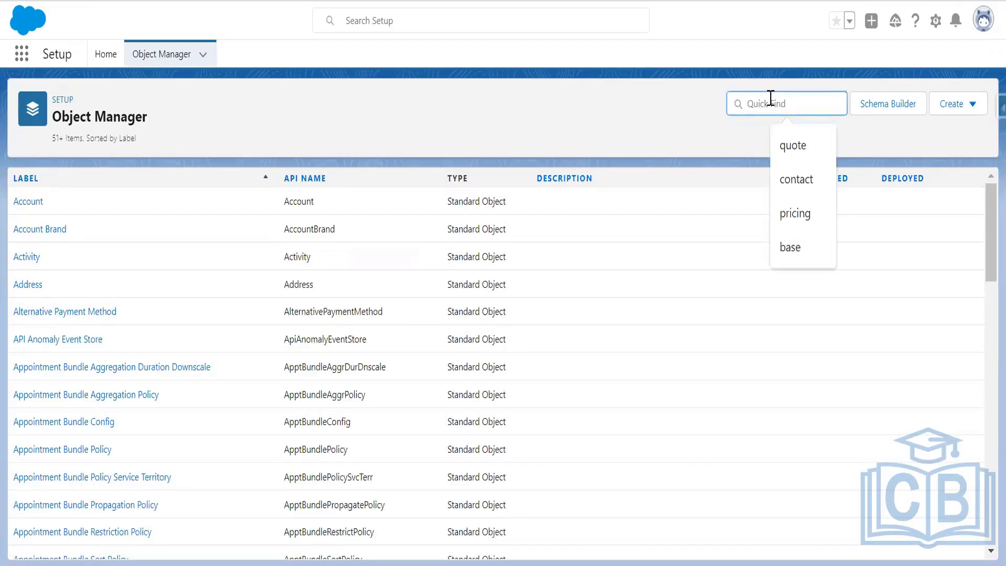
pyautogui.write('work')
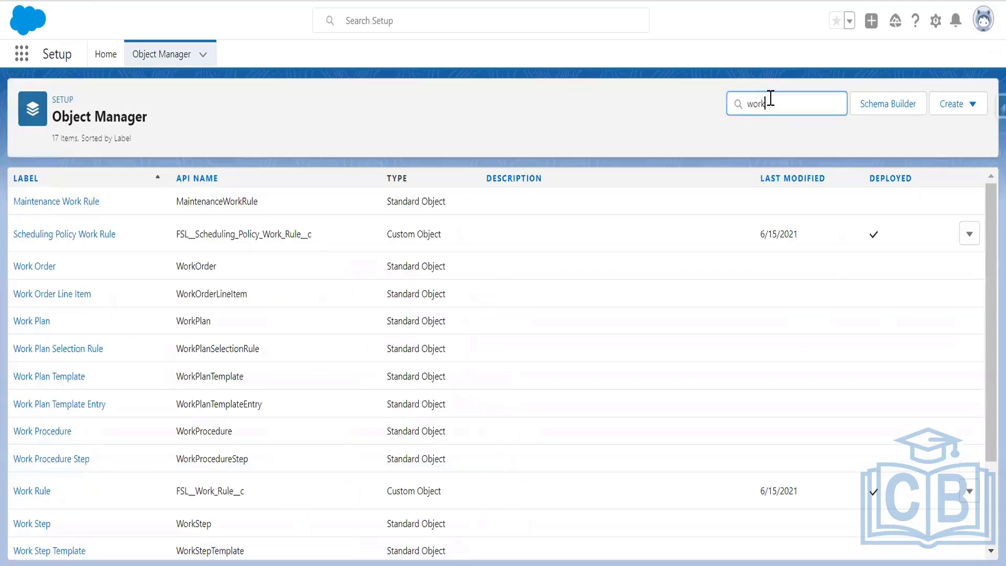
pyautogui.write(' order')
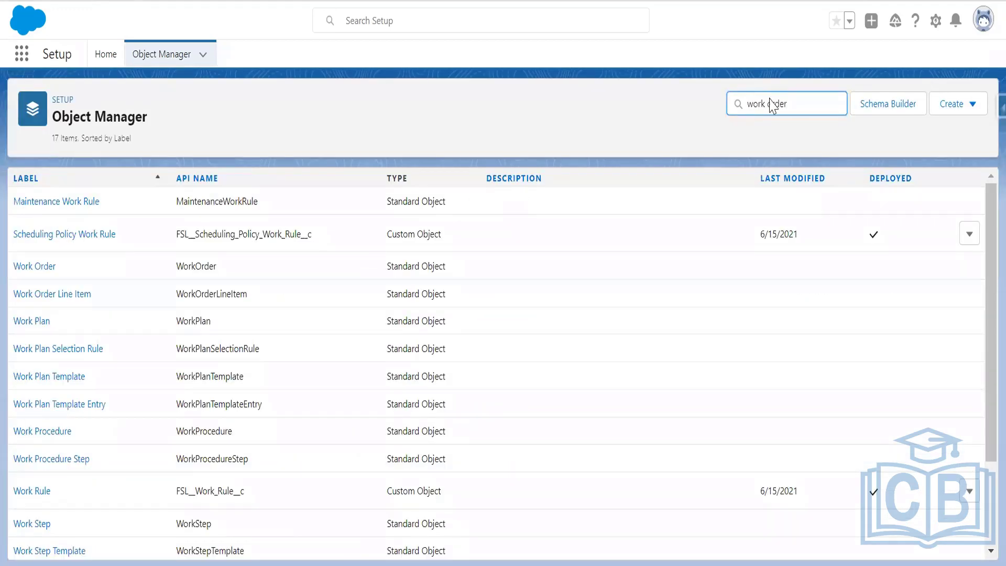
pyautogui.click(30, 204)
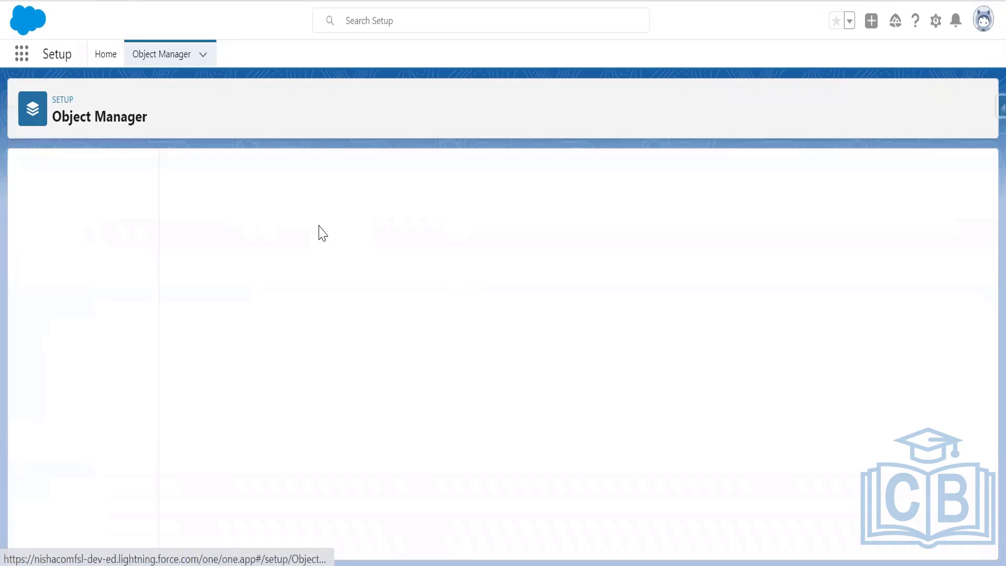
pyautogui.click(67, 234)
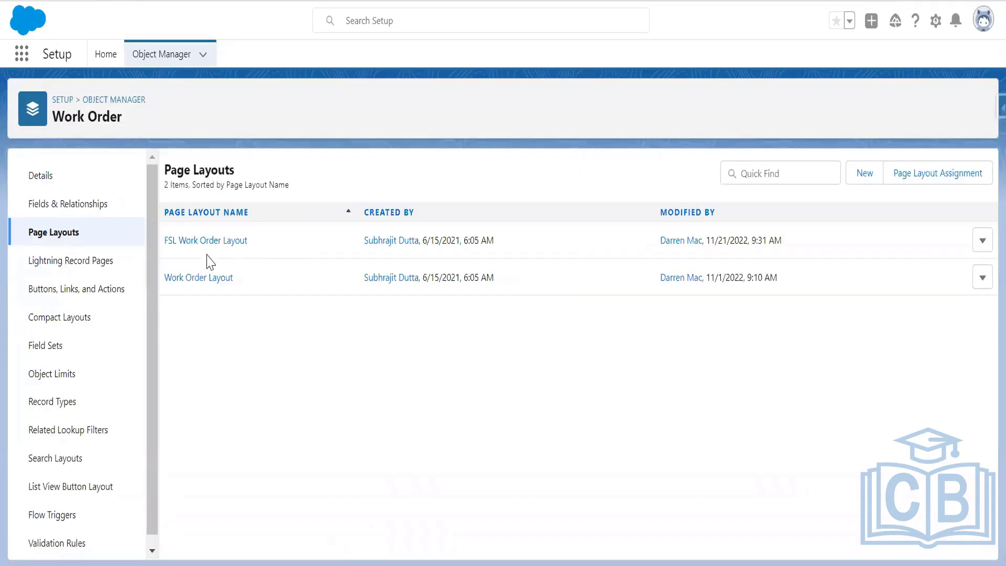
pyautogui.click(219, 278)
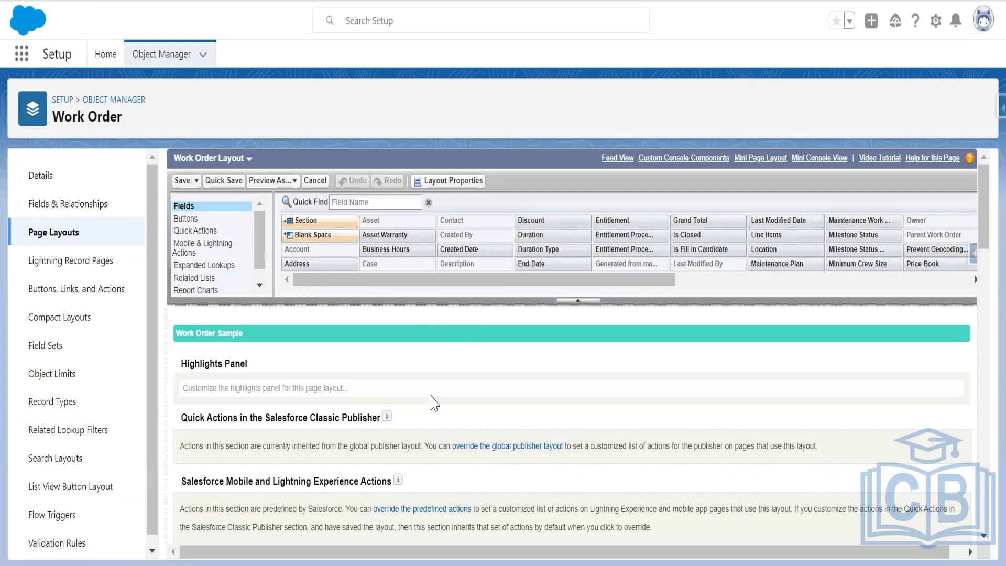
# - Search the layout's fields for "gener" and check whether Generated from maintenance plan is in the Information section
pyautogui.scroll(-3, 454, 413)
pyautogui.scroll(-2, 453, 413)
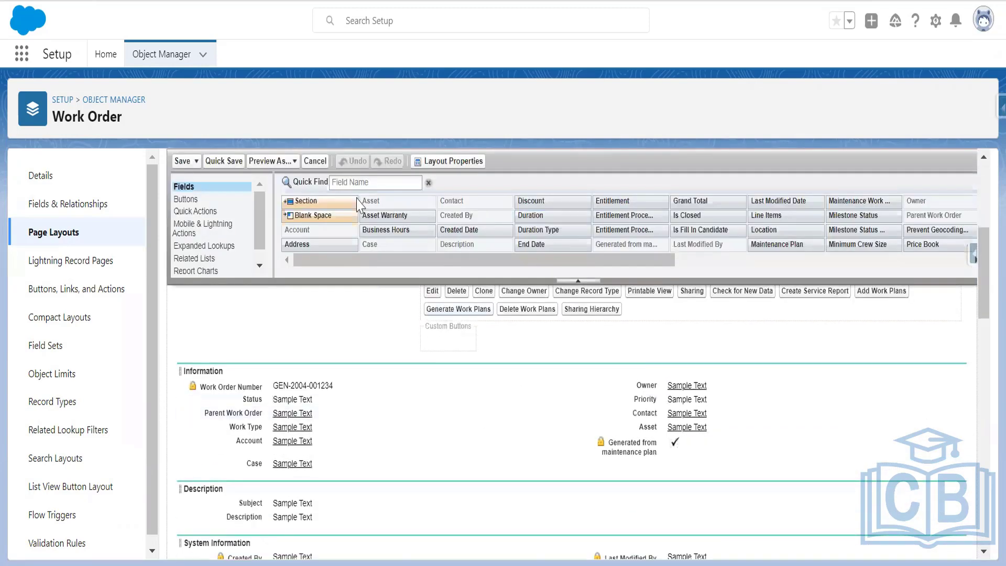
pyautogui.click(343, 184)
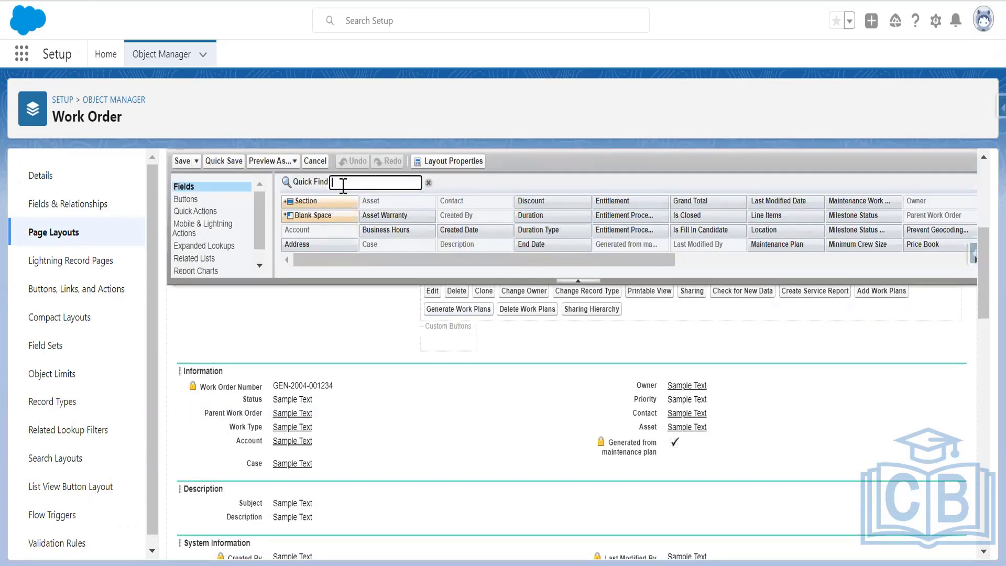
pyautogui.write('gene')
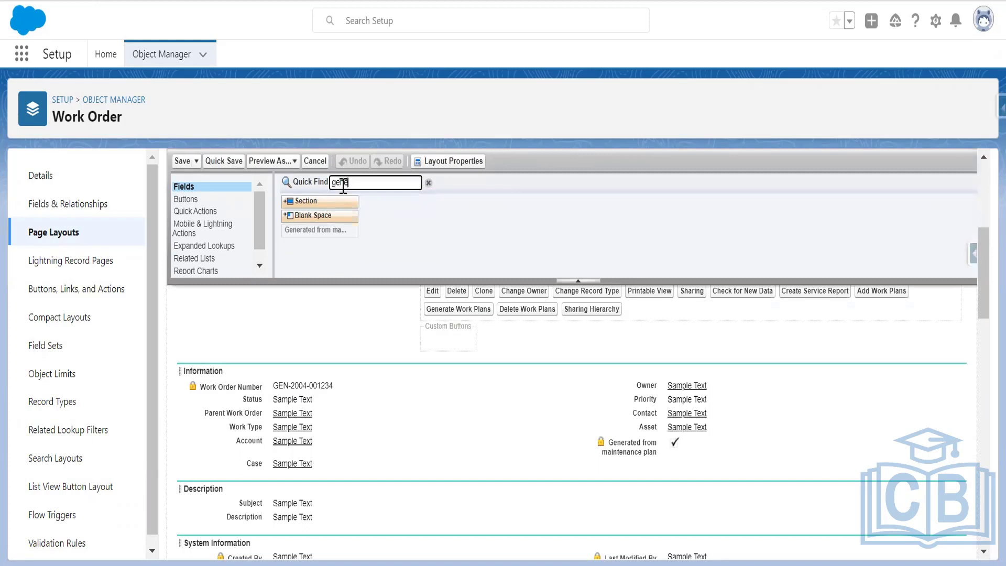
pyautogui.rightClick(342, 183)
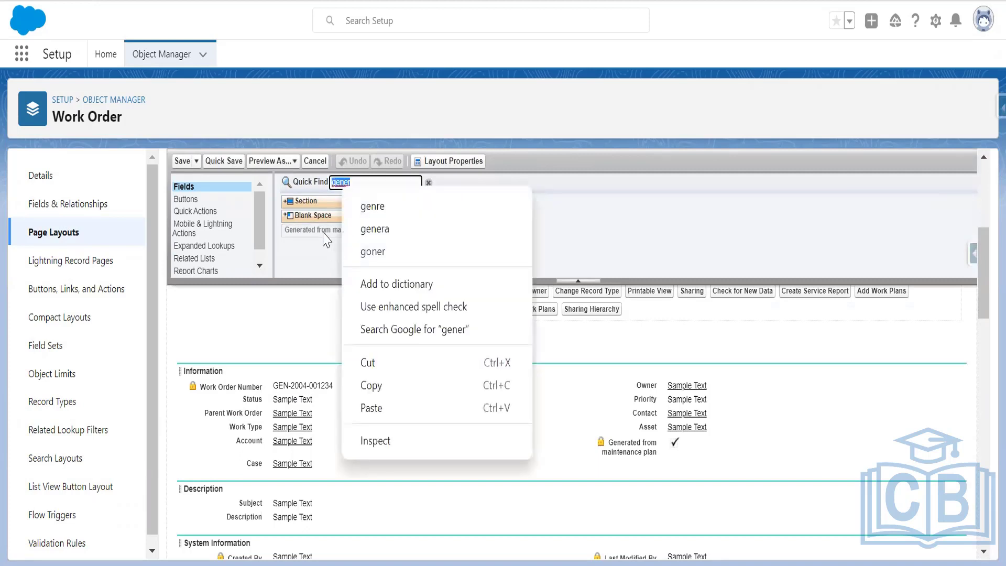
pyautogui.click(326, 238)
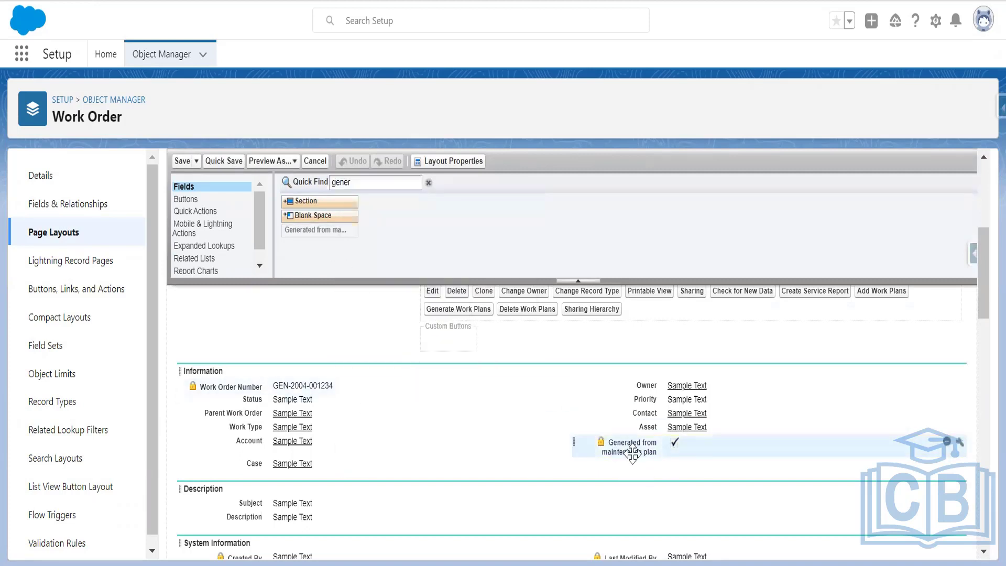
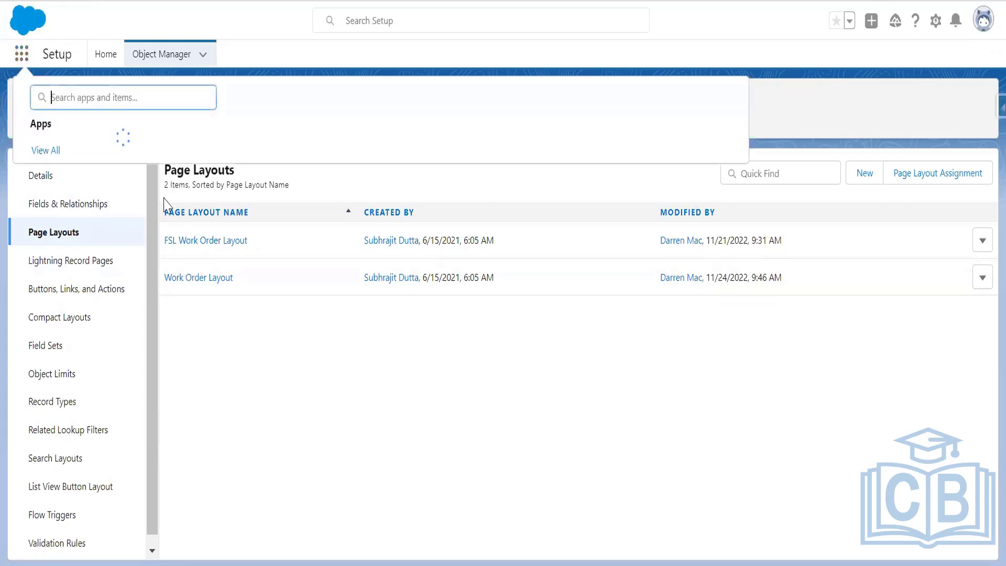
# - Open the Accounts list in the Field Service app and open the DreamHouse Realty account
pyautogui.write('acc')
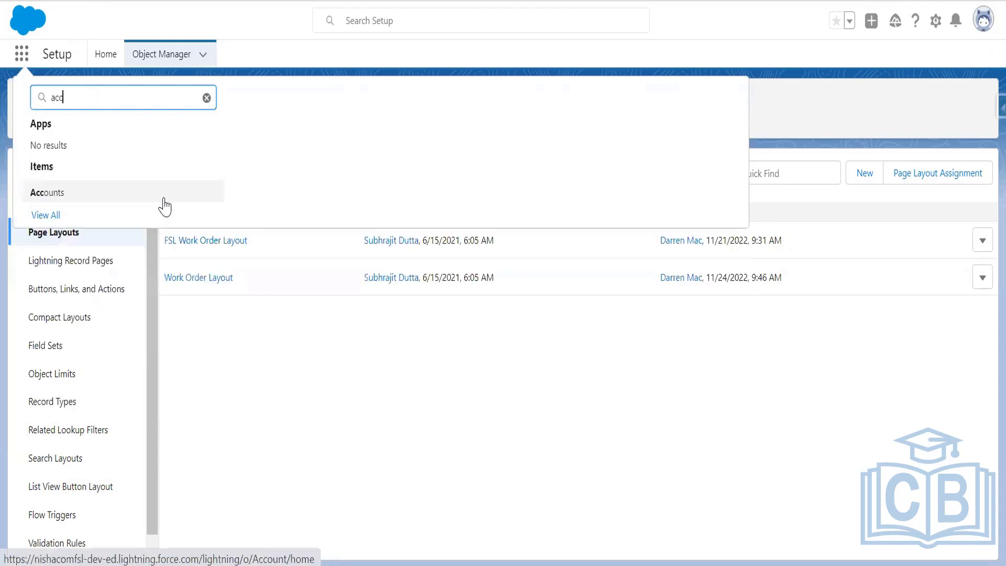
pyautogui.press('Escape')
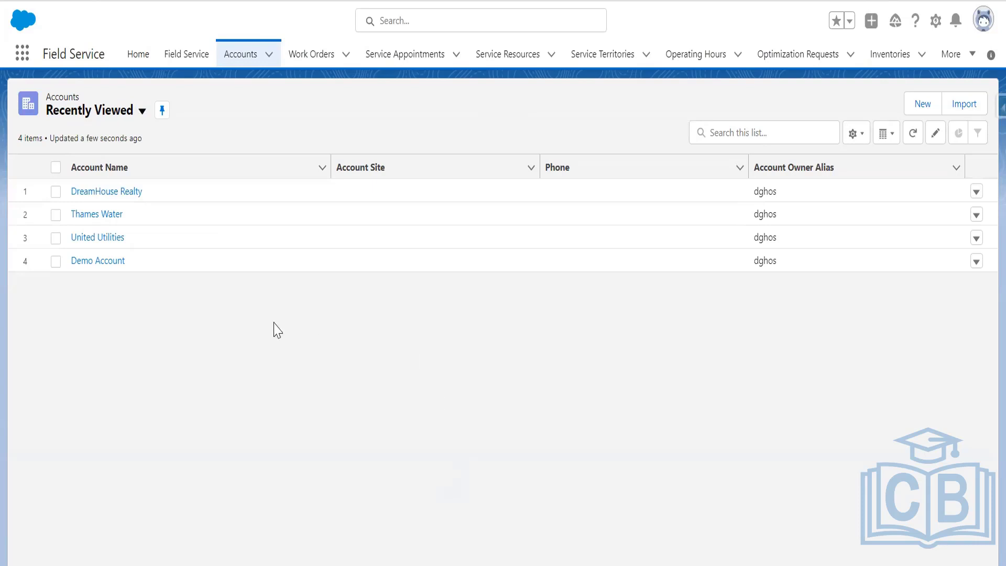
pyautogui.click(107, 192)
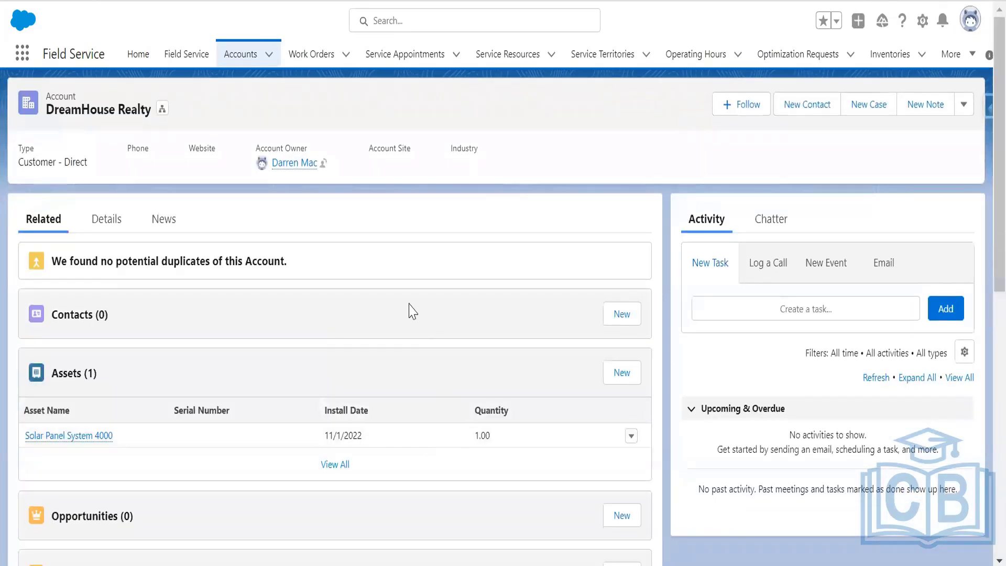
pyautogui.moveTo(100, 445)
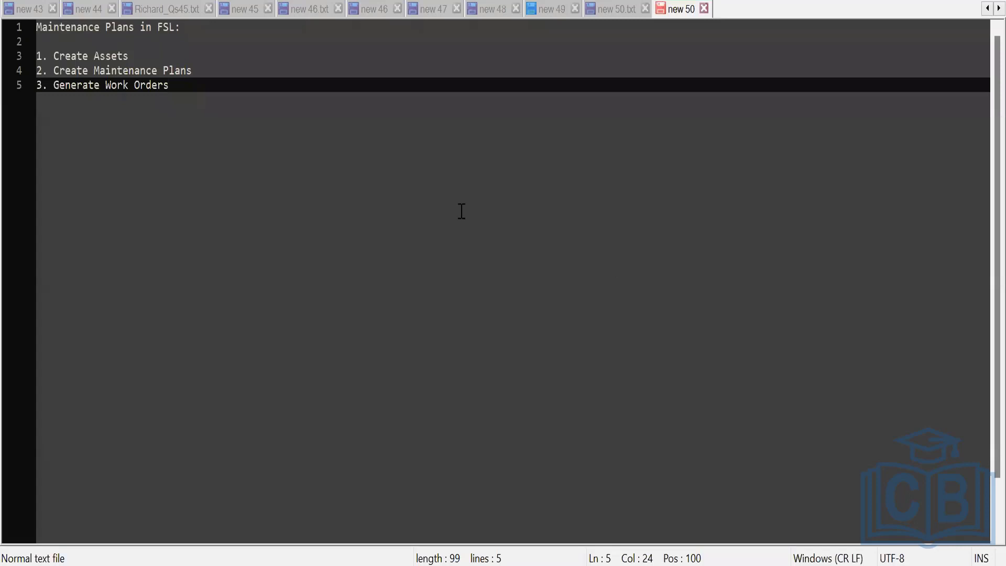
# - Switch to the text notes, add a dashed line under "1. Create Assets" and insert blank lines before the second item
pyautogui.click(157, 57)
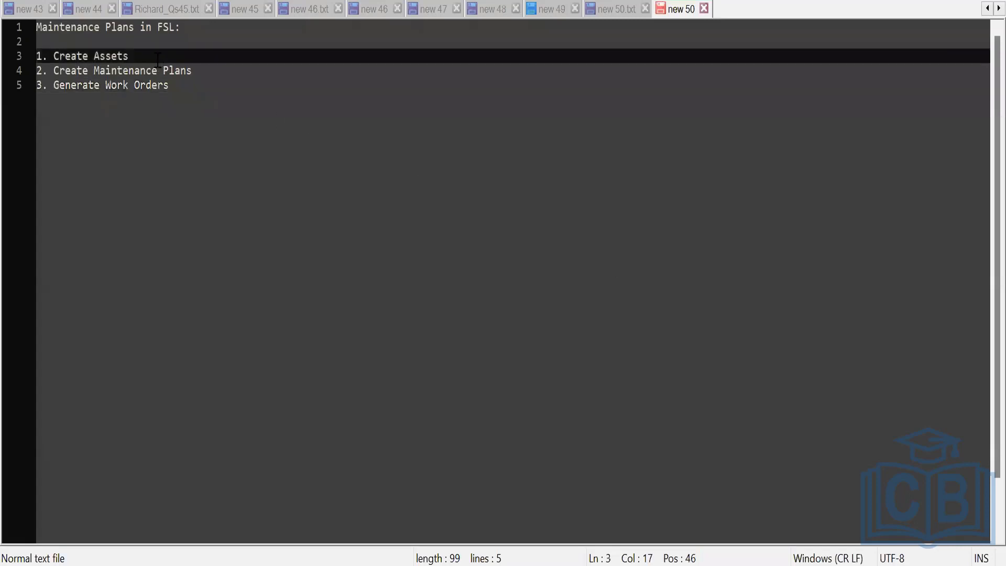
pyautogui.press('Return')
pyautogui.write('------------------')
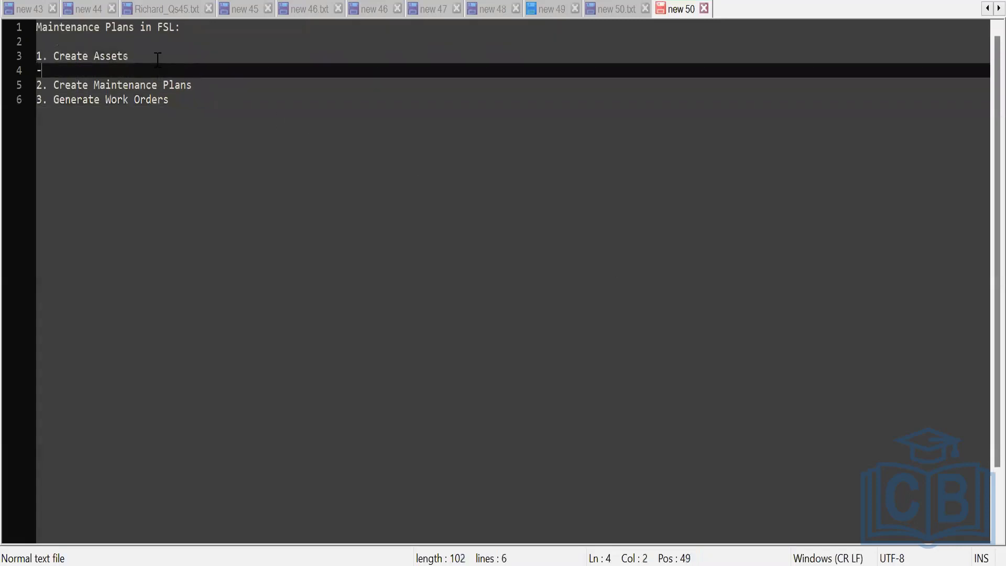
pyautogui.press('Return')
pyautogui.press('Return')
pyautogui.press('Return')
pyautogui.press('Return')
pyautogui.press('Return')
pyautogui.press('Return')
pyautogui.press('Return')
pyautogui.press('Return')
pyautogui.press('Return')
pyautogui.press('Return')
pyautogui.press('Return')
pyautogui.press('Return')
pyautogui.press('Return')
pyautogui.press('Return')
pyautogui.press('Return')
pyautogui.press('Return')
pyautogui.press('Return')
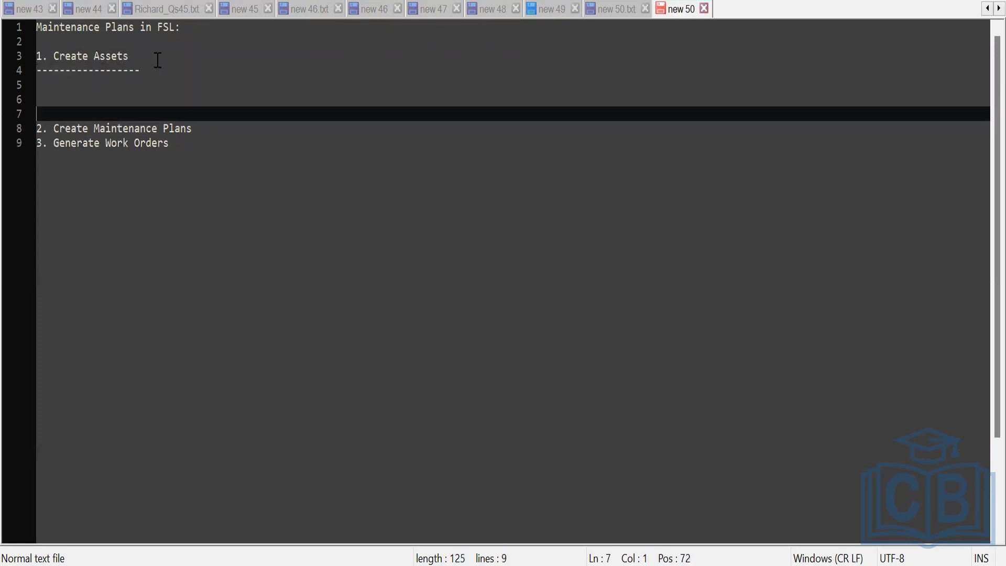
# - Write "i. Create Account , Type : Customer -Direct" directly under the dashed line in the notes
pyautogui.press('Up')
pyautogui.press('Up')
pyautogui.press('Up')
pyautogui.press('Up')
pyautogui.press('Up')
pyautogui.press('Up')
pyautogui.press('Up')
pyautogui.press('Up')
pyautogui.press('Up')
pyautogui.press('Up')
pyautogui.press('Up')
pyautogui.press('Up')
pyautogui.press('Up')
pyautogui.press('Up')
pyautogui.press('Up')
pyautogui.press('Up')
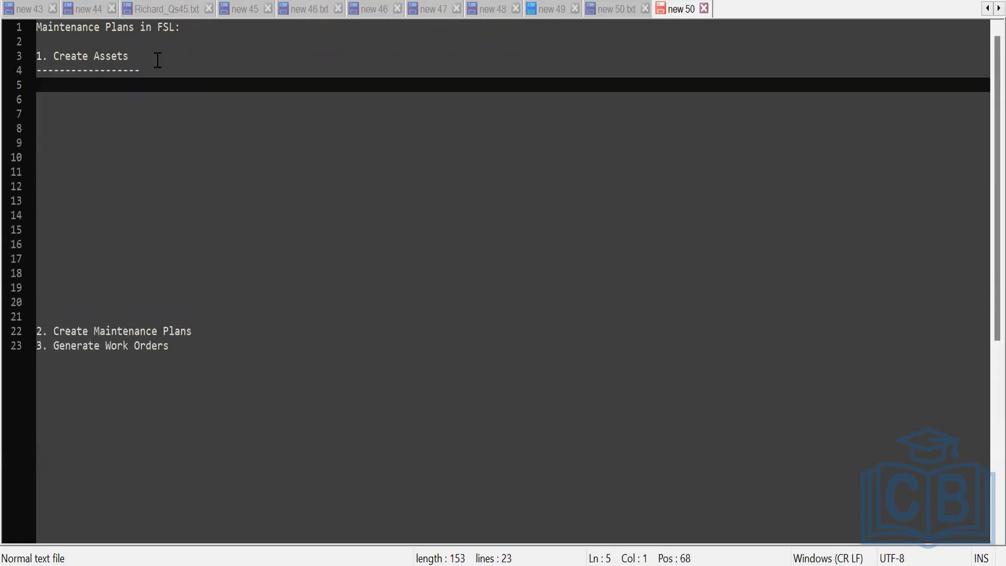
pyautogui.write('i. Cr')
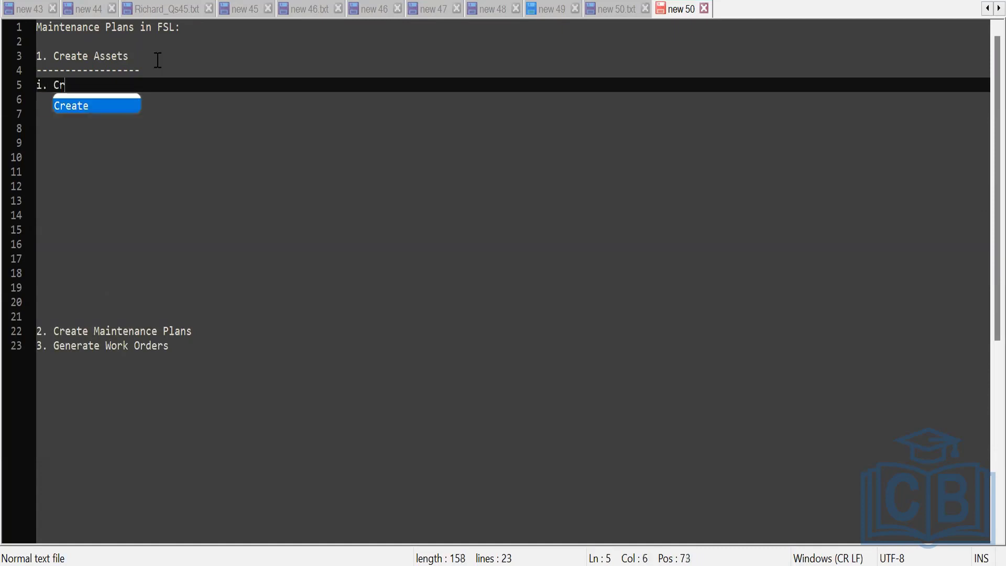
pyautogui.write('eate Acco')
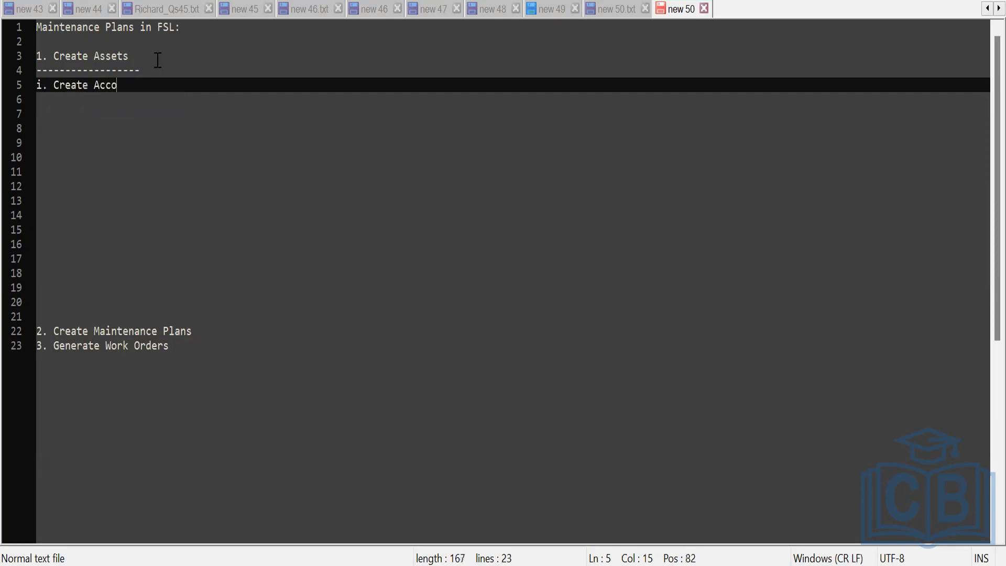
pyautogui.write('unt , Type : Custom')
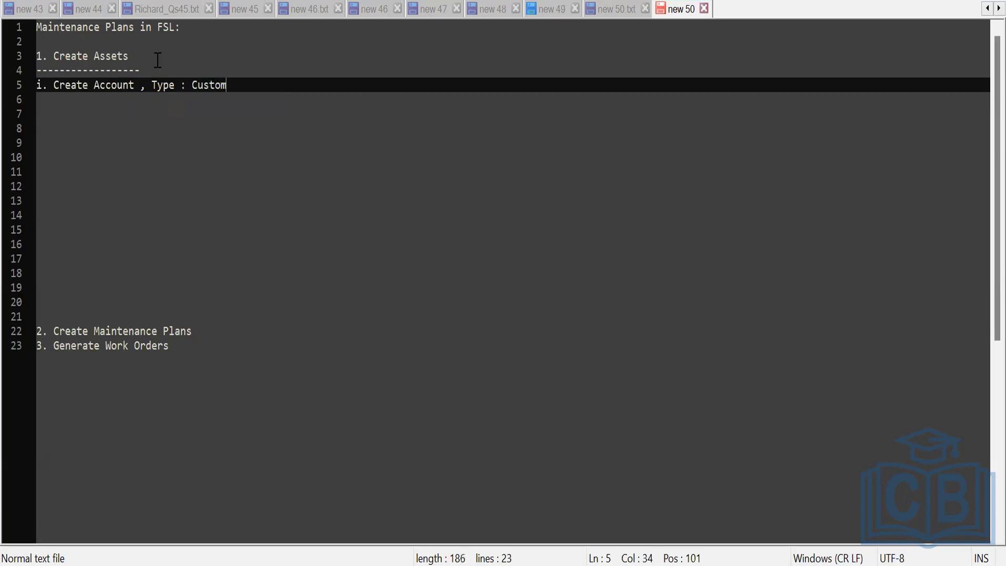
pyautogui.write('er -Direct')
pyautogui.press('Return')
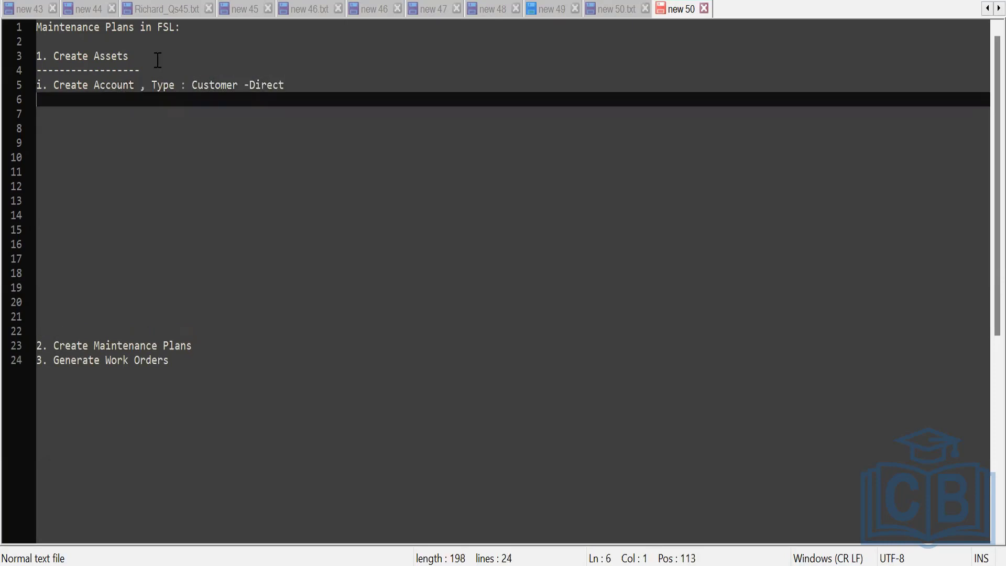
# - Write "ii. Create a Product" on the next line of the notes
pyautogui.write('ii.')
pyautogui.write('Create')
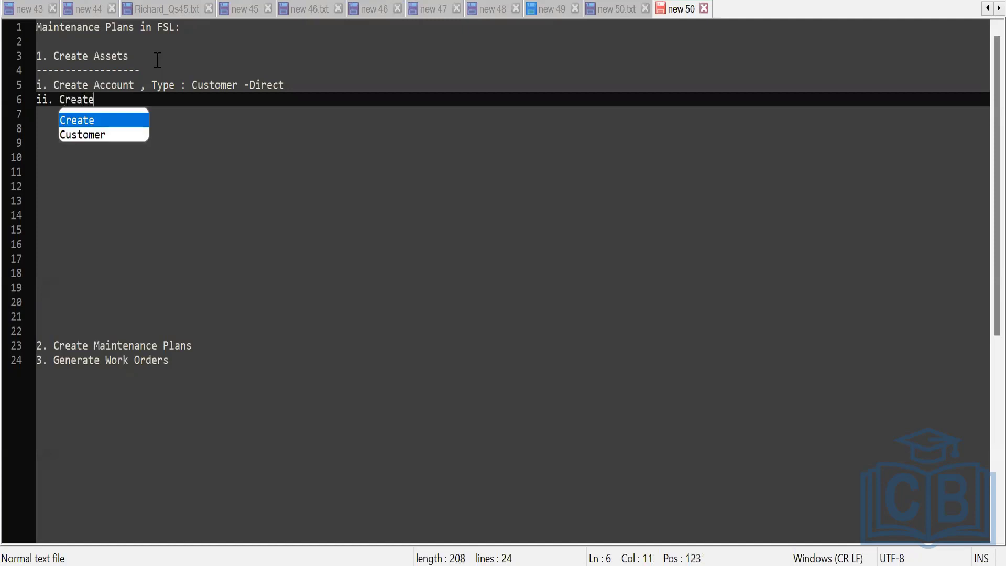
pyautogui.write(' a Product')
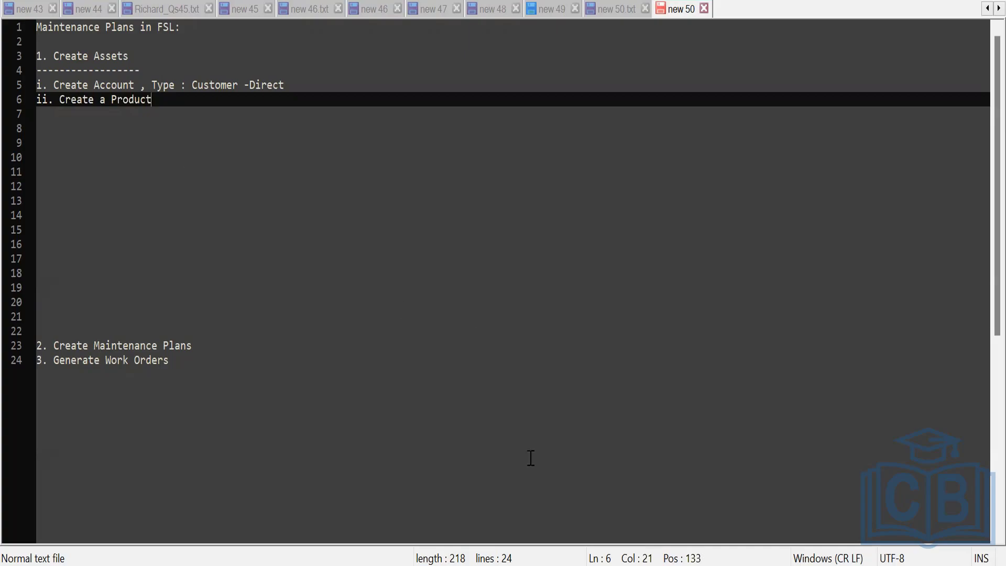
# - Switch back to Salesforce, search the apps and items for "products" and open the Products list
pyautogui.hotkey('alt', 'Tab')
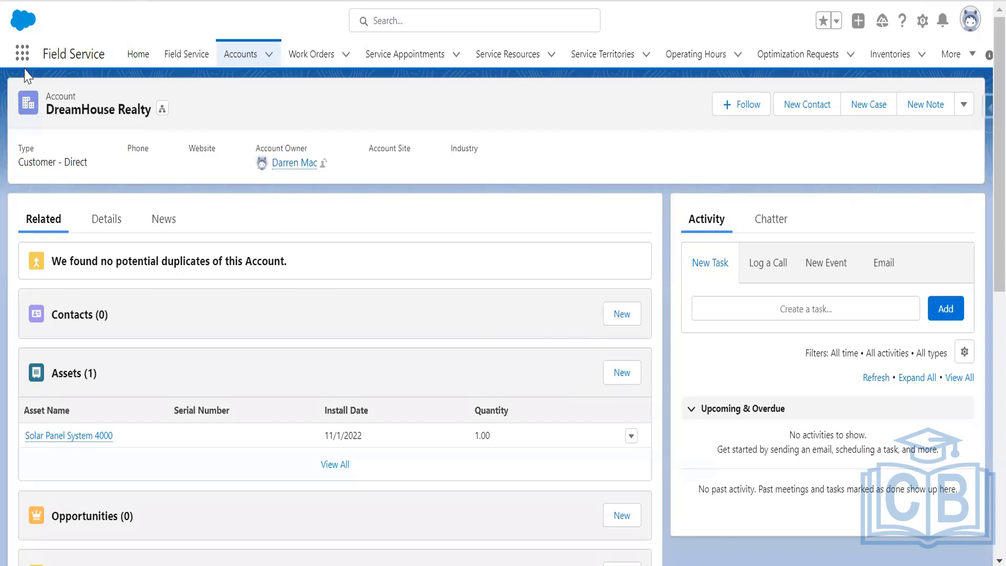
pyautogui.click(22, 52)
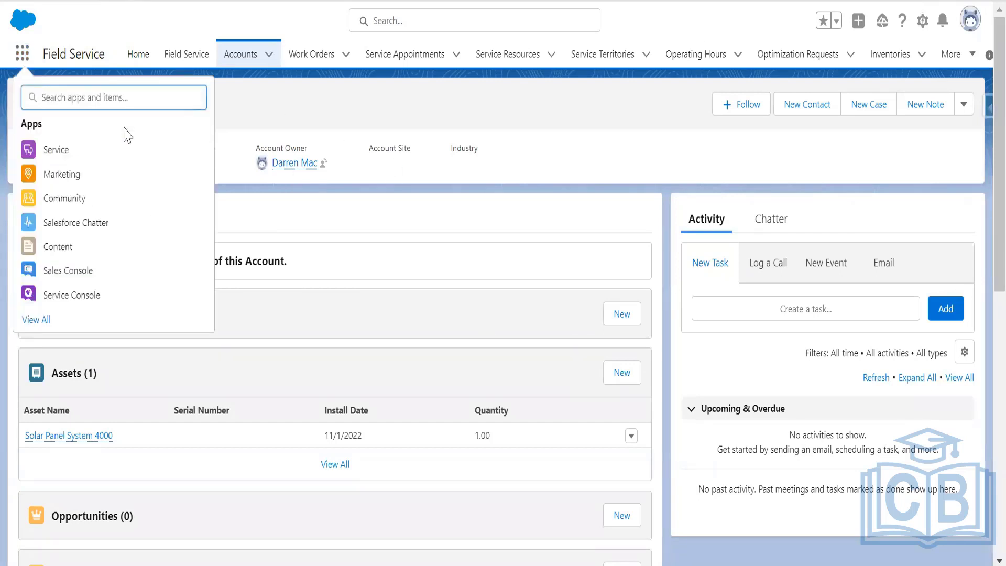
pyautogui.write('pro')
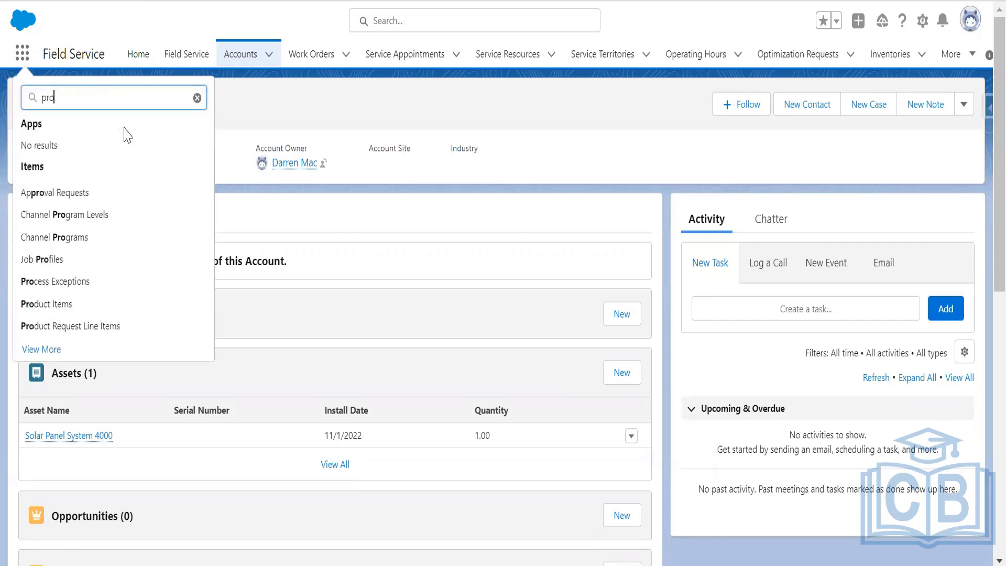
pyautogui.write('ducts')
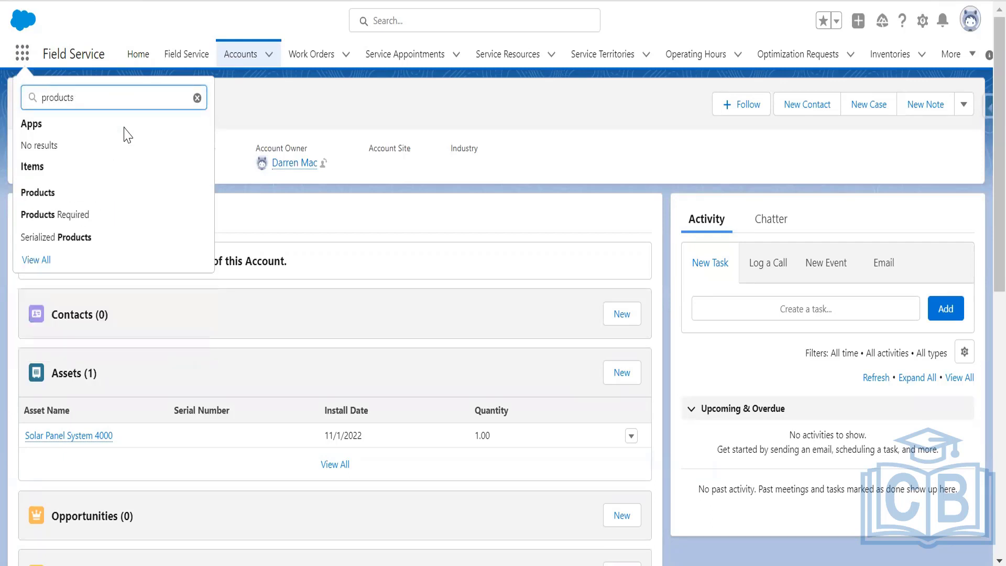
pyautogui.click(44, 194)
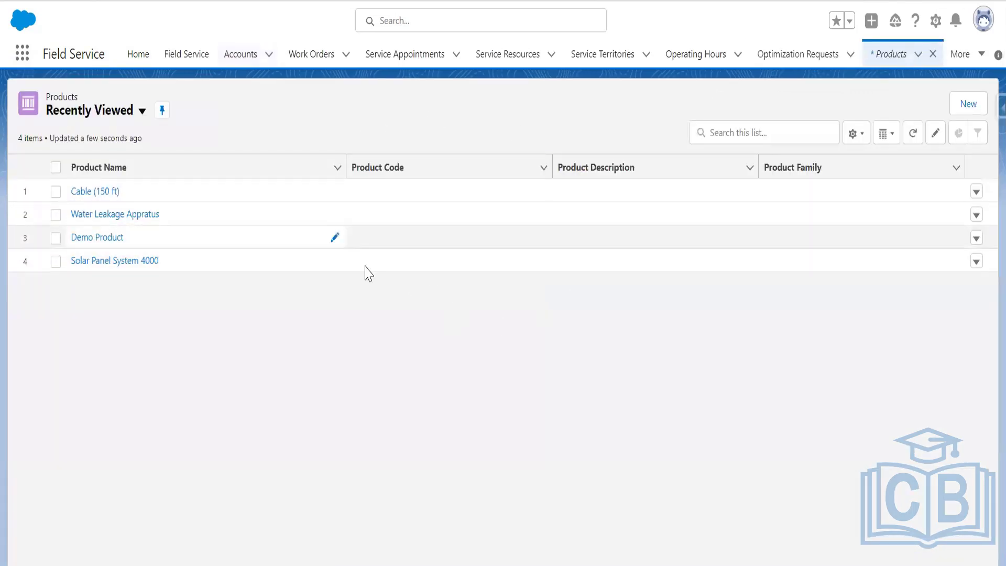
# - Create and save a new active product named Solar Panel System 8000
pyautogui.click(954, 118)
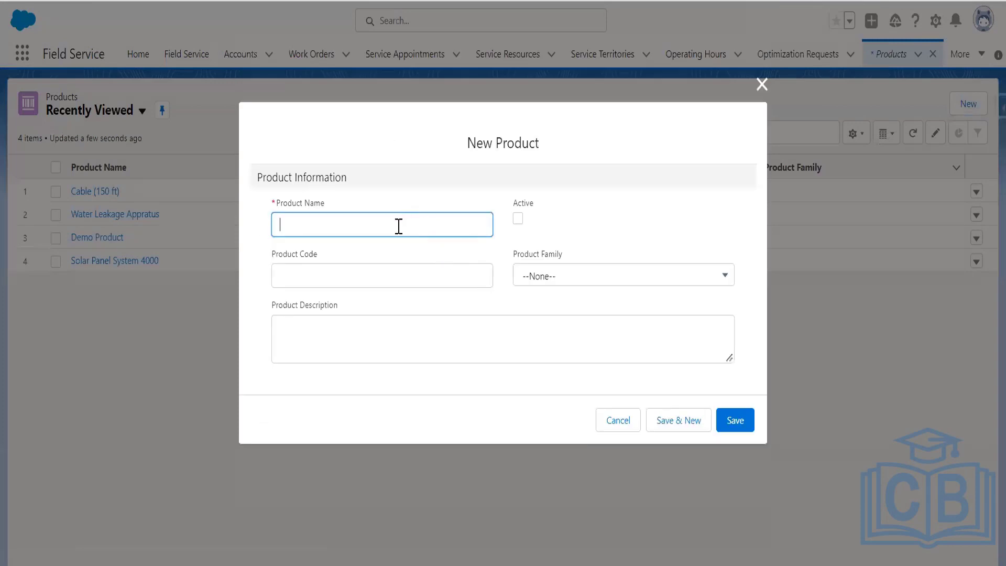
pyautogui.write('Solar Panel System 8000')
pyautogui.click(517, 219)
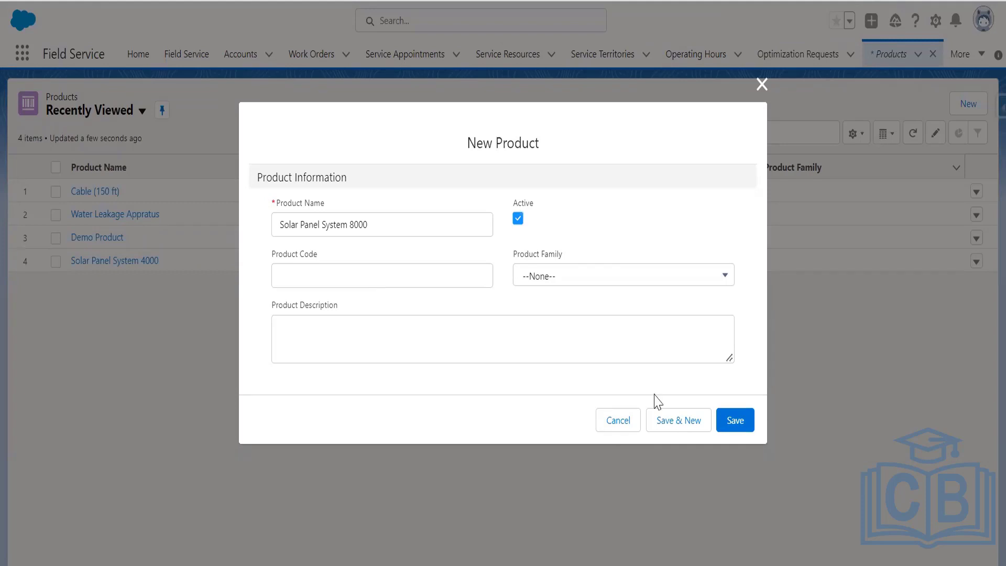
pyautogui.click(734, 430)
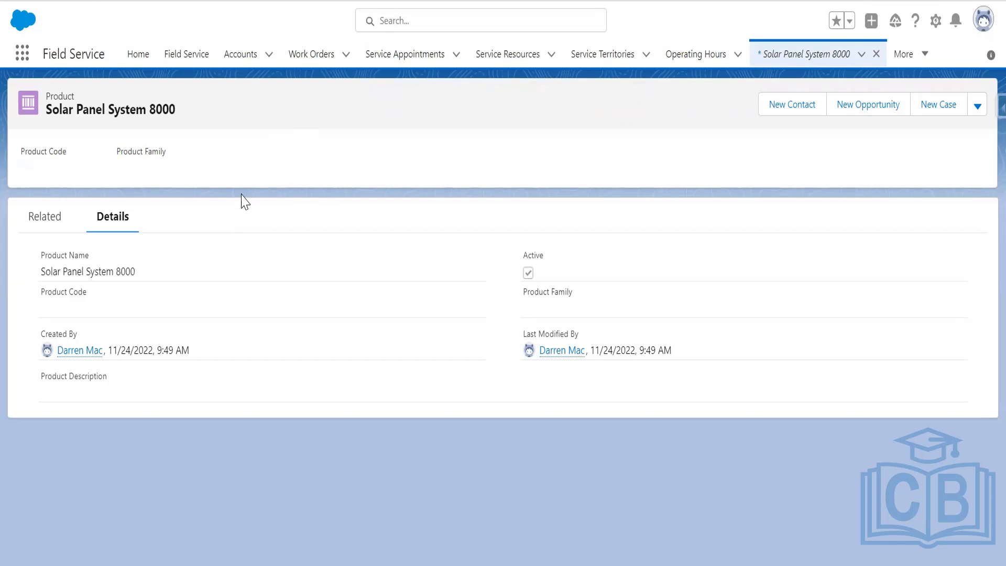
# - Return to the DreamHouse Realty account and start a new asset there named Solar Panel System 8000
pyautogui.click(247, 64)
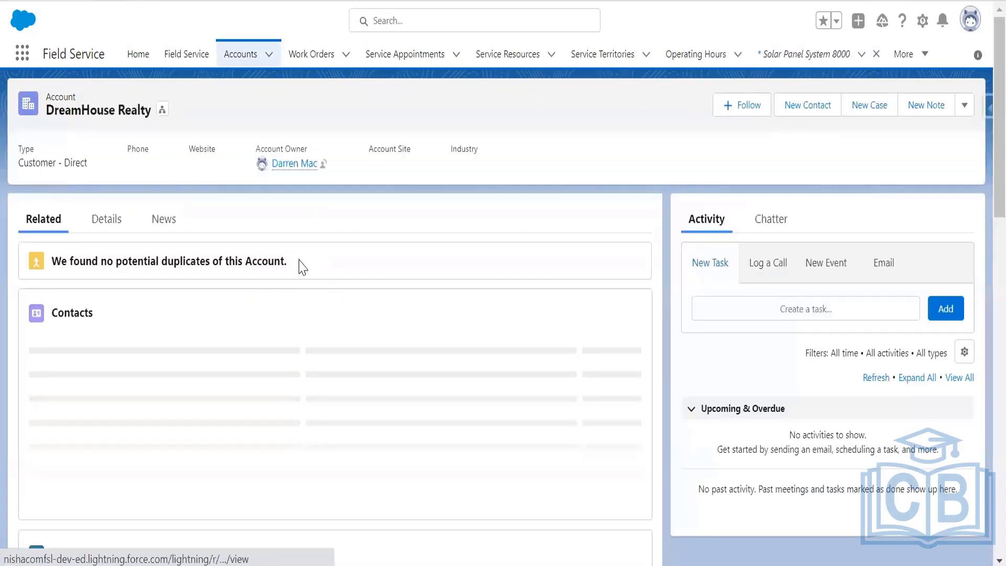
pyautogui.scroll(-3, 304, 411)
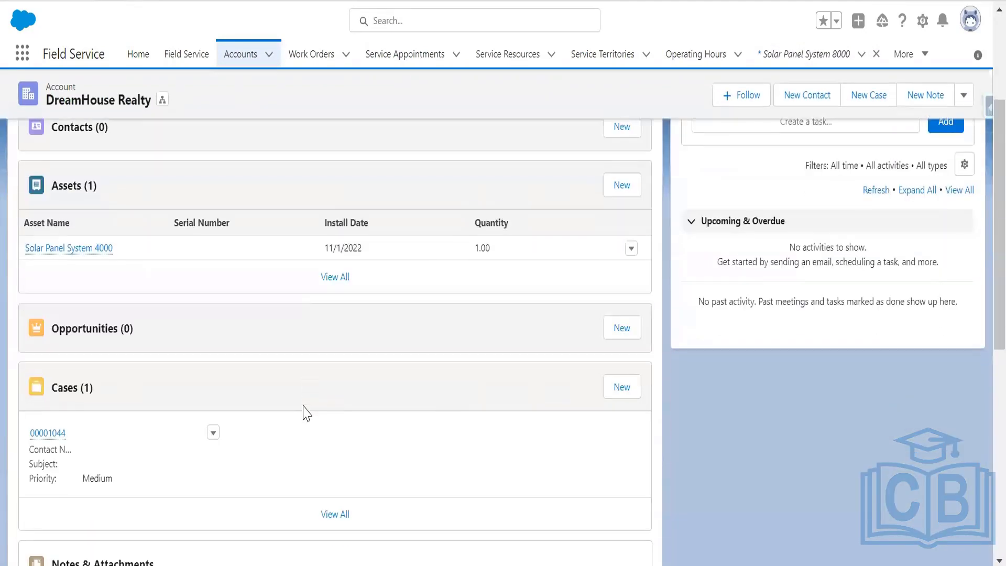
pyautogui.click(621, 185)
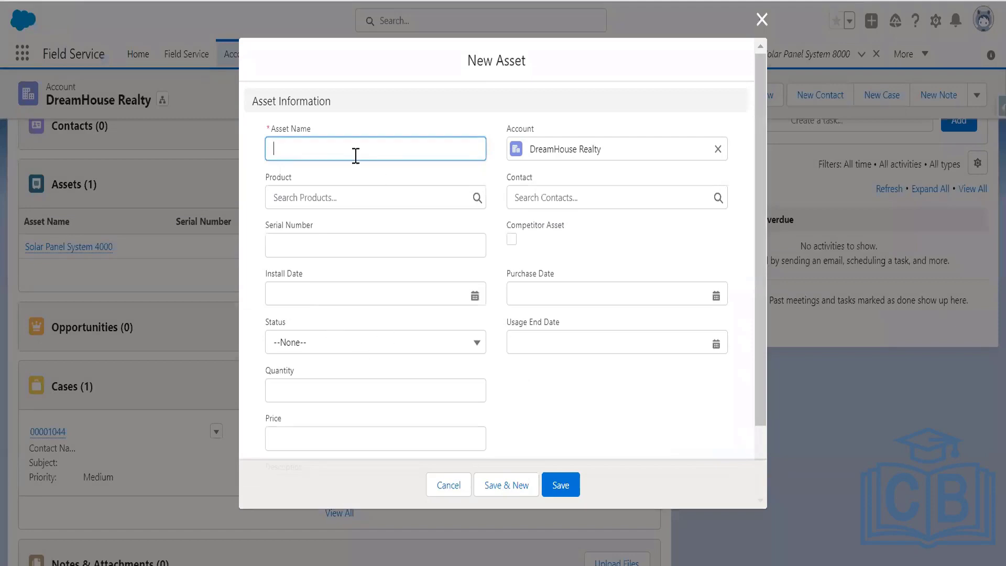
pyautogui.write('Solar ')
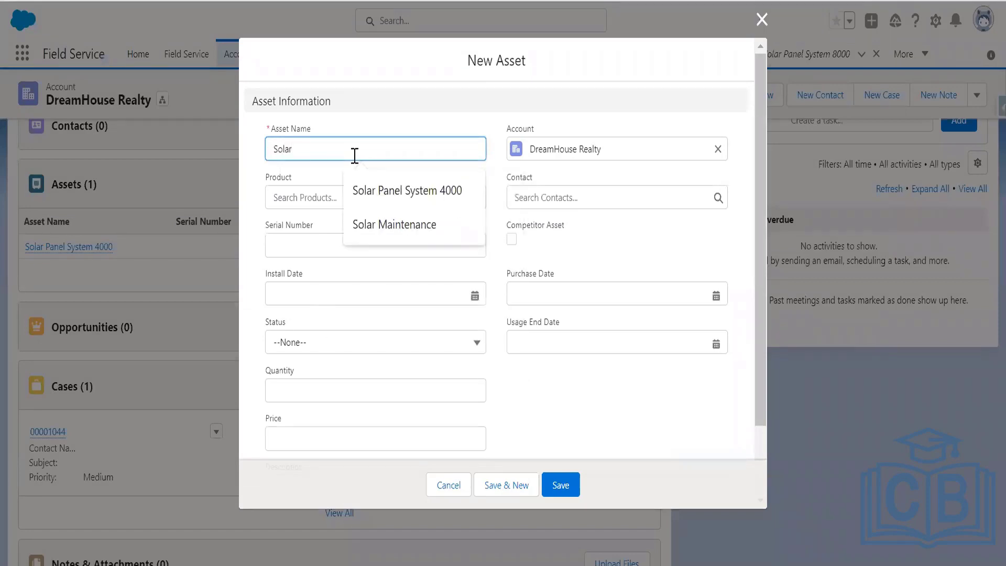
pyautogui.write('pANEL')
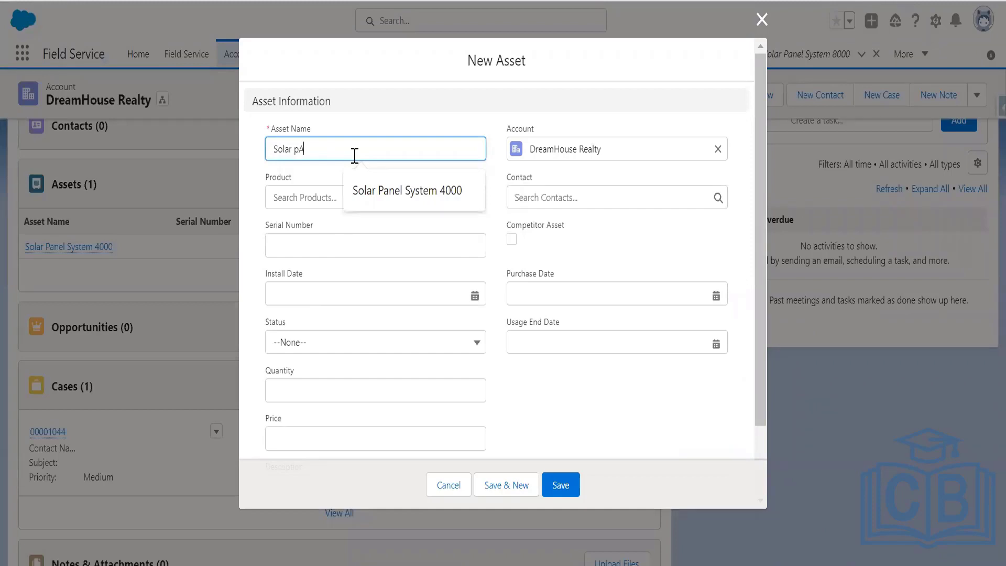
pyautogui.press('BackSpace')
pyautogui.press('BackSpace')
pyautogui.press('BackSpace')
pyautogui.press('BackSpace')
pyautogui.press('BackSpace')
pyautogui.click(392, 190)
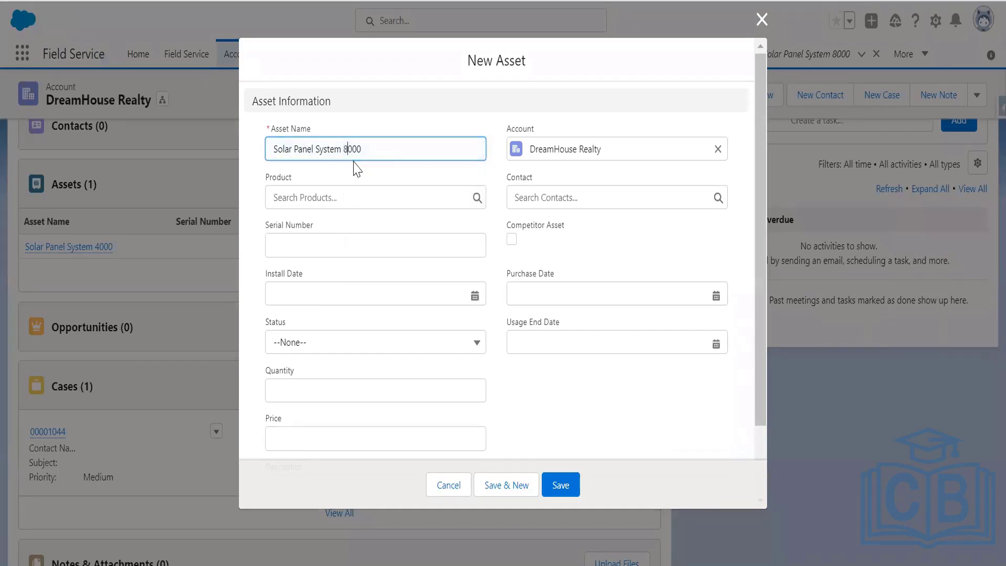
pyautogui.press('Delete')
pyautogui.write('8')
# - Set the new asset's product to Solar Panel System 8000 and its install date to 11/24/2022
pyautogui.click(351, 195)
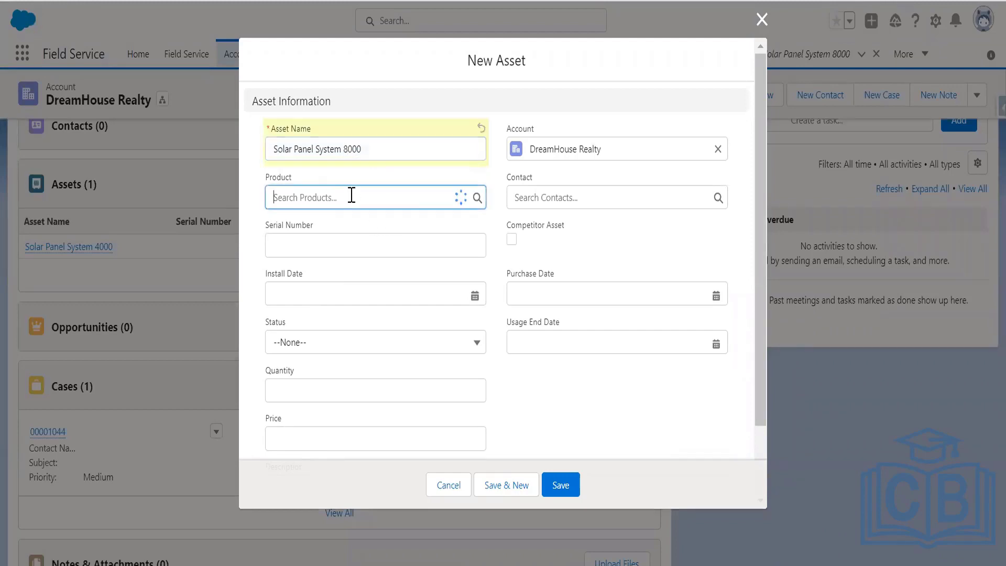
pyautogui.click(362, 249)
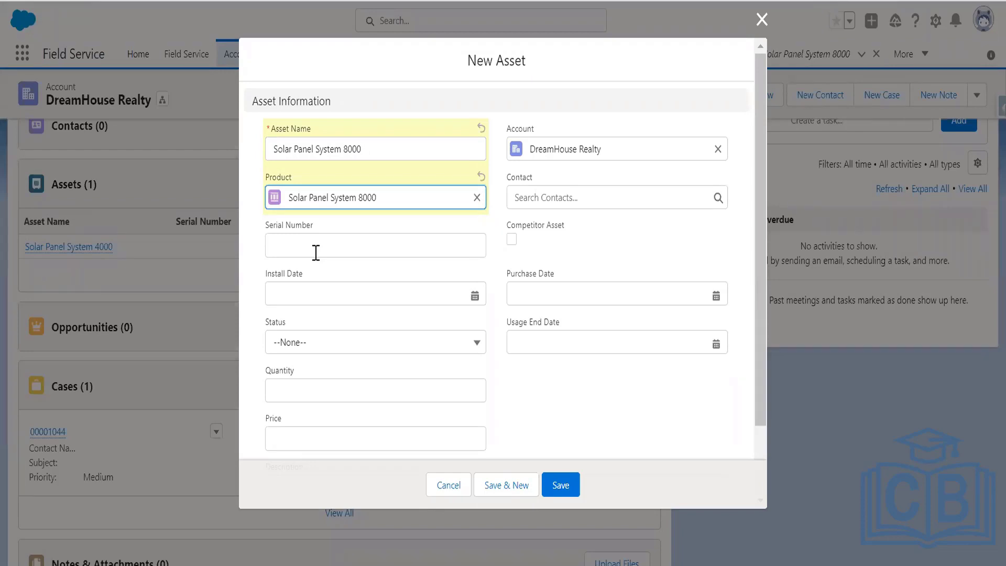
pyautogui.click(478, 293)
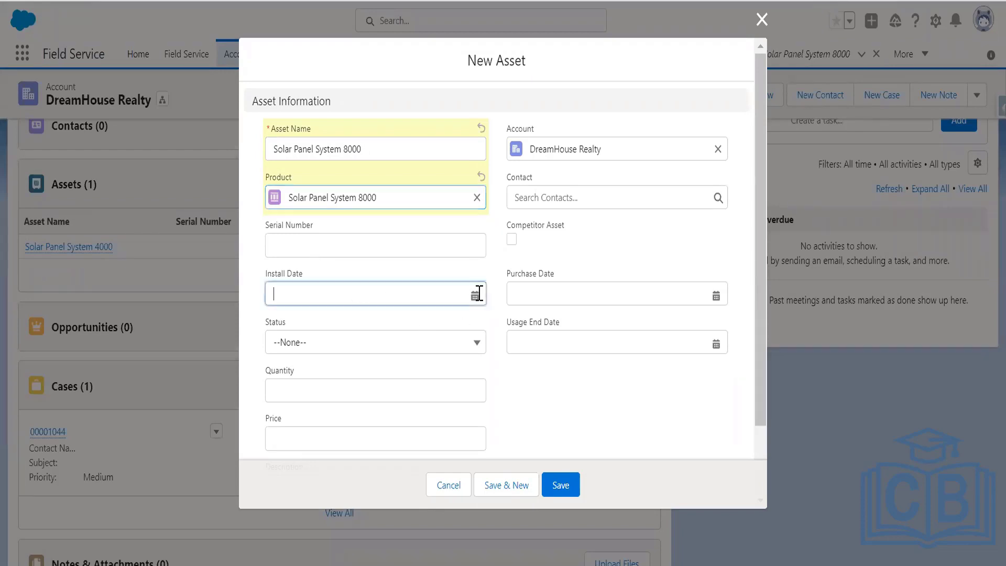
pyautogui.click(425, 465)
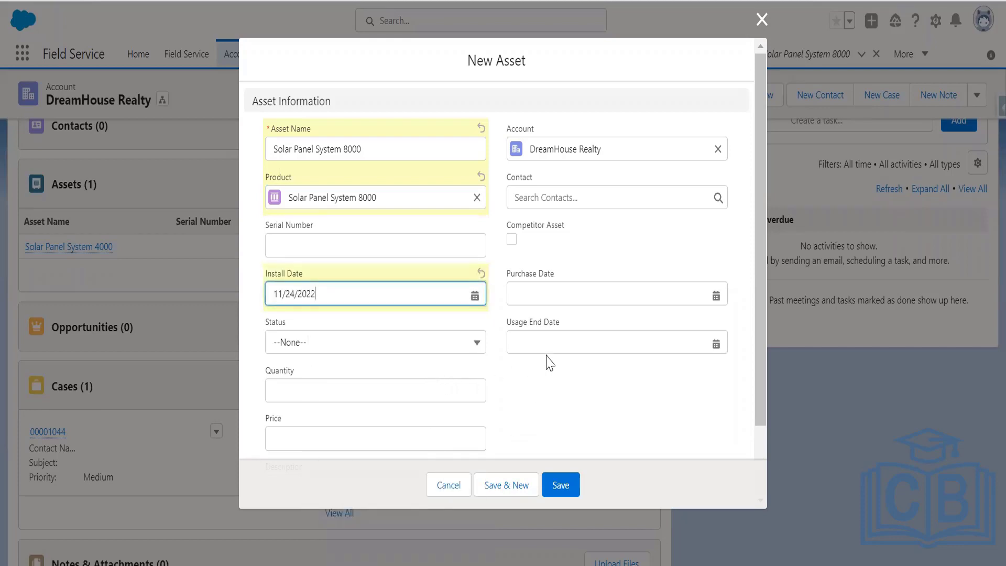
# - Give the asset a quantity of 1 and the status Installed, save it and open its record
pyautogui.scroll(-2, 545, 378)
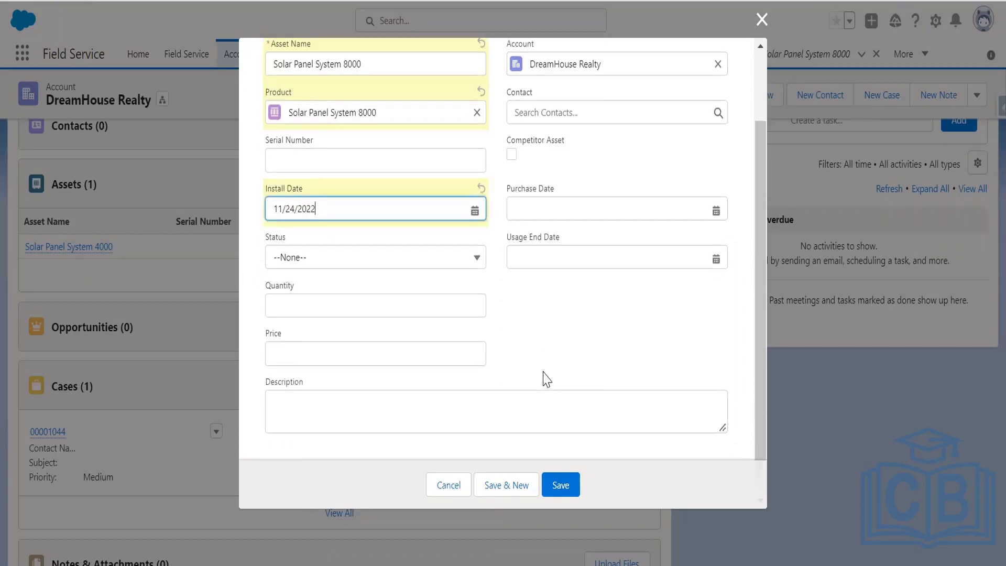
pyautogui.click(395, 305)
pyautogui.write('1')
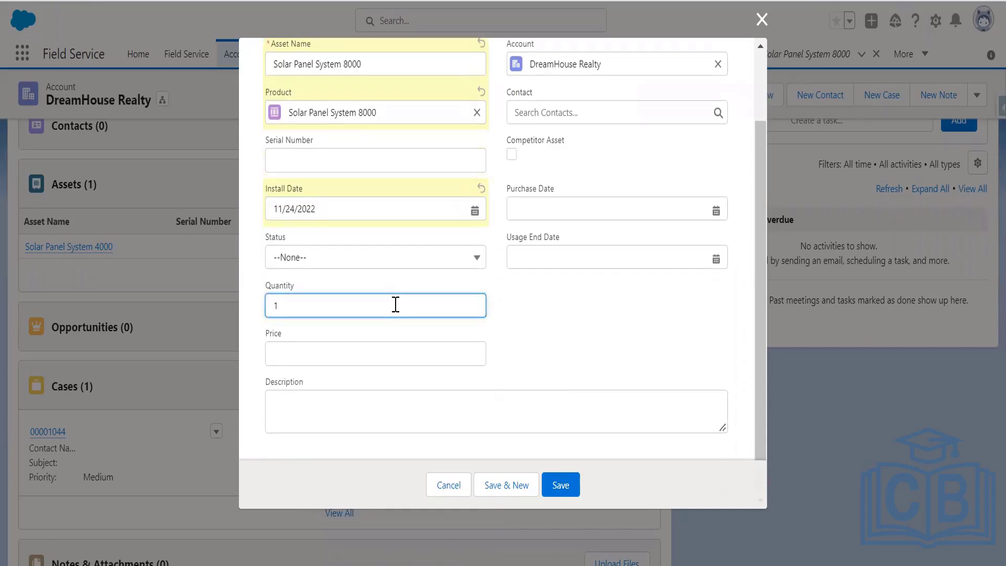
pyautogui.click(396, 260)
pyautogui.click(315, 338)
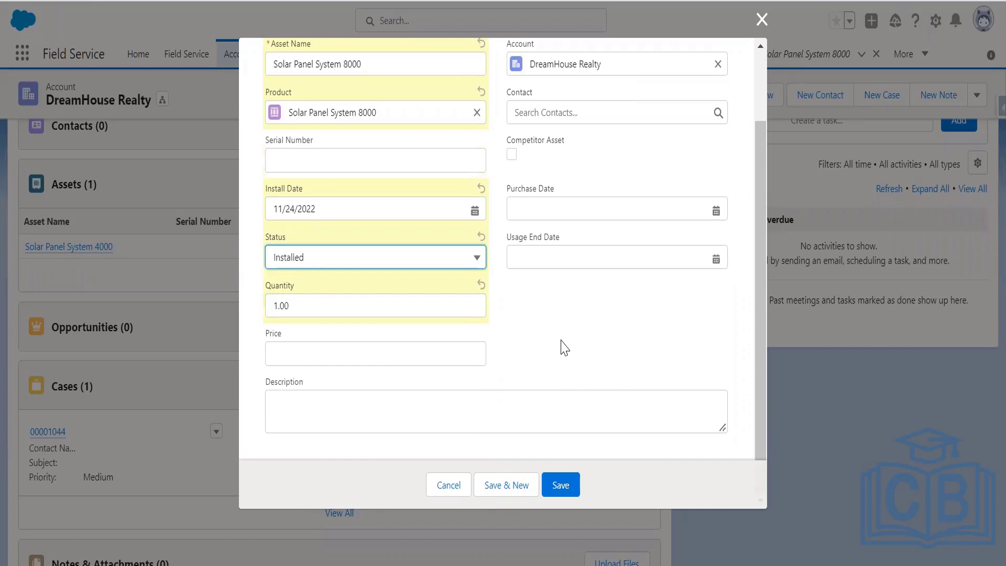
pyautogui.click(559, 485)
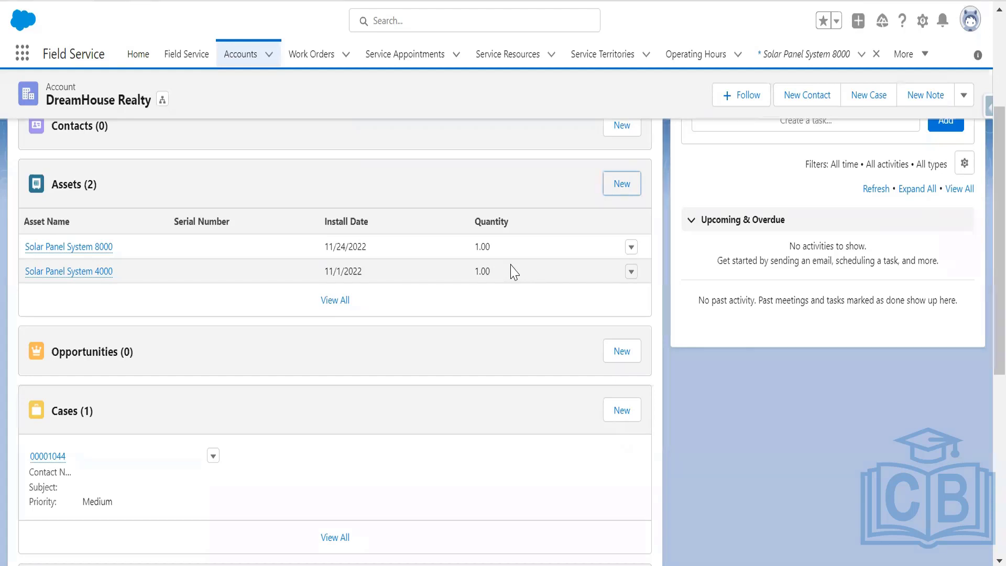
pyautogui.click(85, 248)
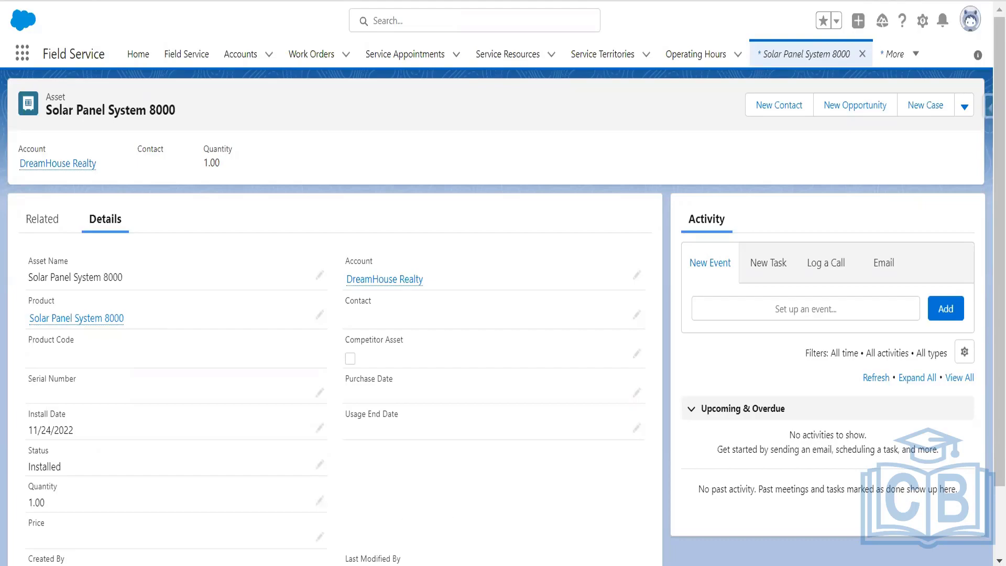
# - Switch to the notes in Notepad++ and reduce the gap between "ii. Create a Product" and "2. Create Maintenance Plans" to a few blank lines
pyautogui.hotkey('alt', 'Tab')
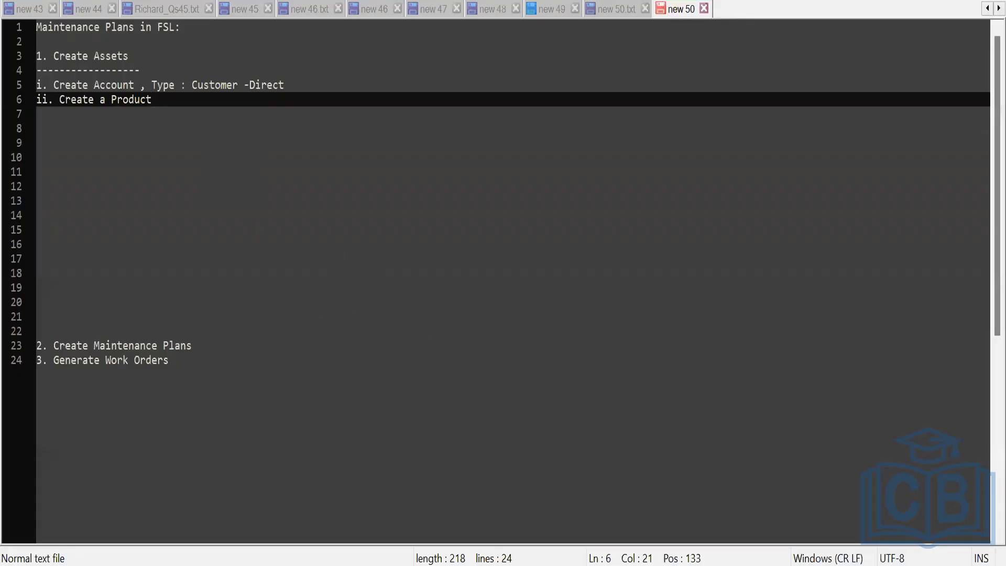
pyautogui.press('Return')
pyautogui.press('Return')
pyautogui.write('2.')
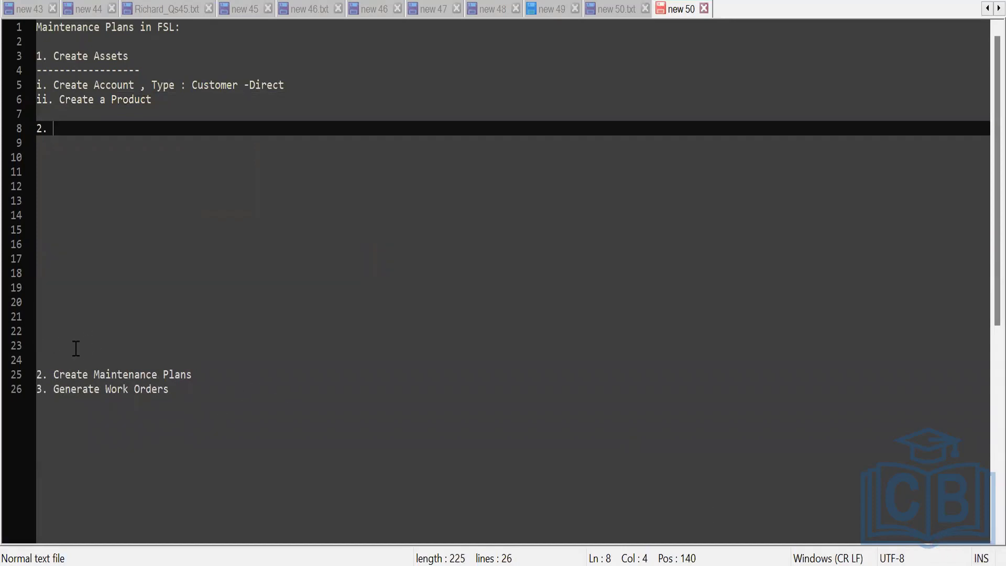
pyautogui.moveTo(74, 333); pyautogui.dragTo(44, 129)
pyautogui.press('Delete')
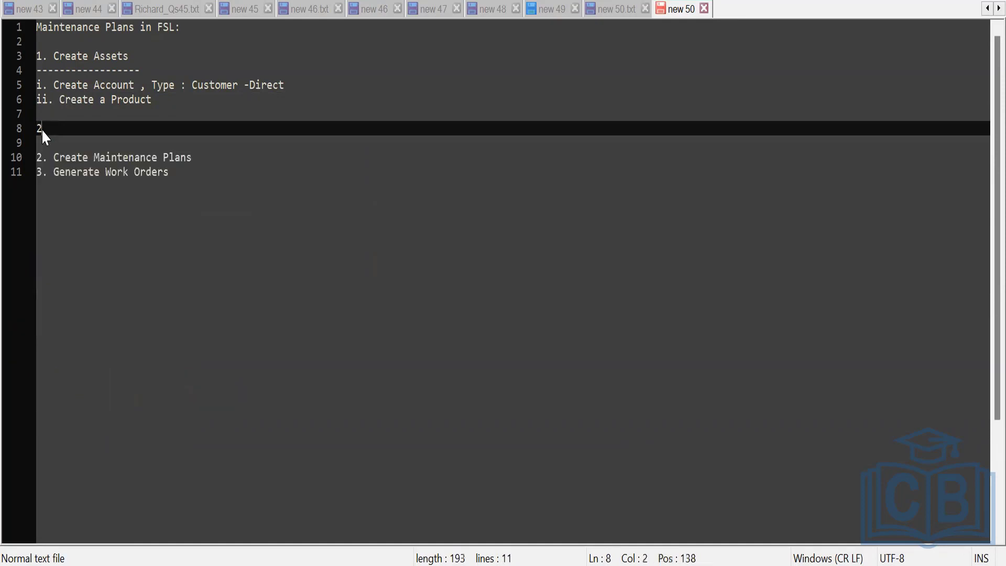
pyautogui.press('BackSpace')
# - Underline the "2. Create Maintenance Plans" heading with a row of dashes and add about a dozen blank lines before "3. Generate Work Orders"
pyautogui.click(234, 158)
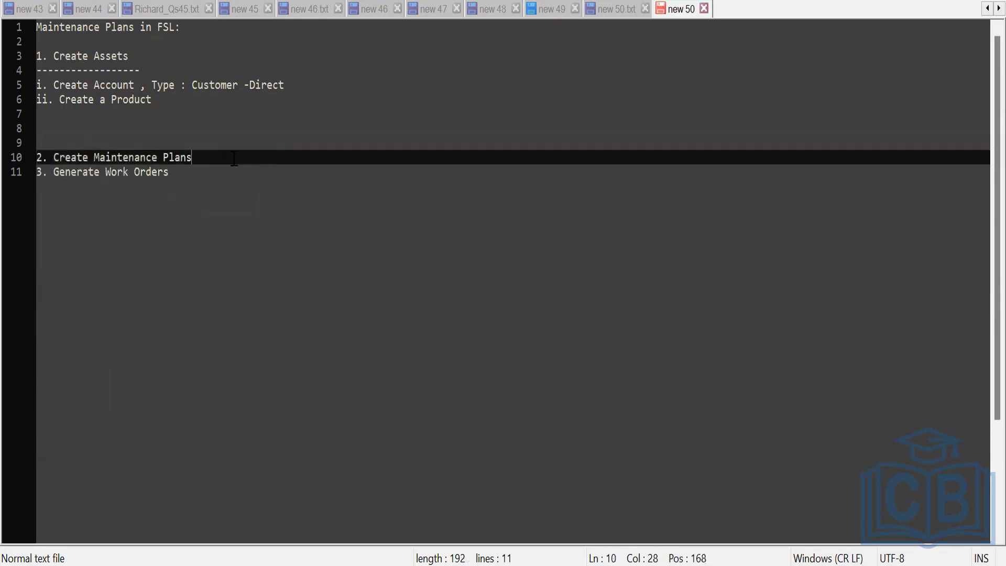
pyautogui.press('Return')
pyautogui.write('-------')
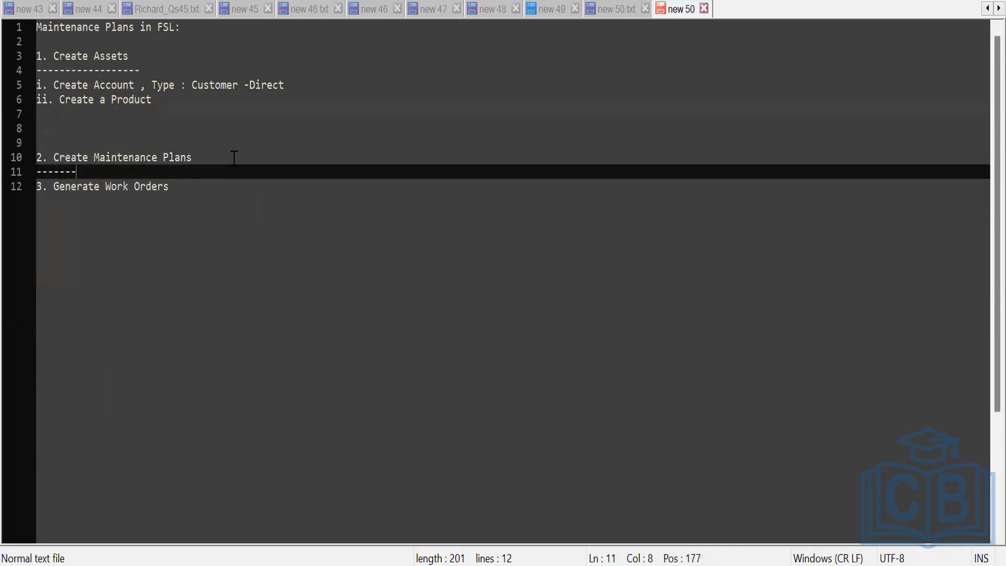
pyautogui.write('-----------------------')
pyautogui.press('Return')
pyautogui.press('Return')
pyautogui.press('Return')
pyautogui.press('Return')
pyautogui.press('Return')
pyautogui.press('Return')
pyautogui.press('Return')
pyautogui.press('Return')
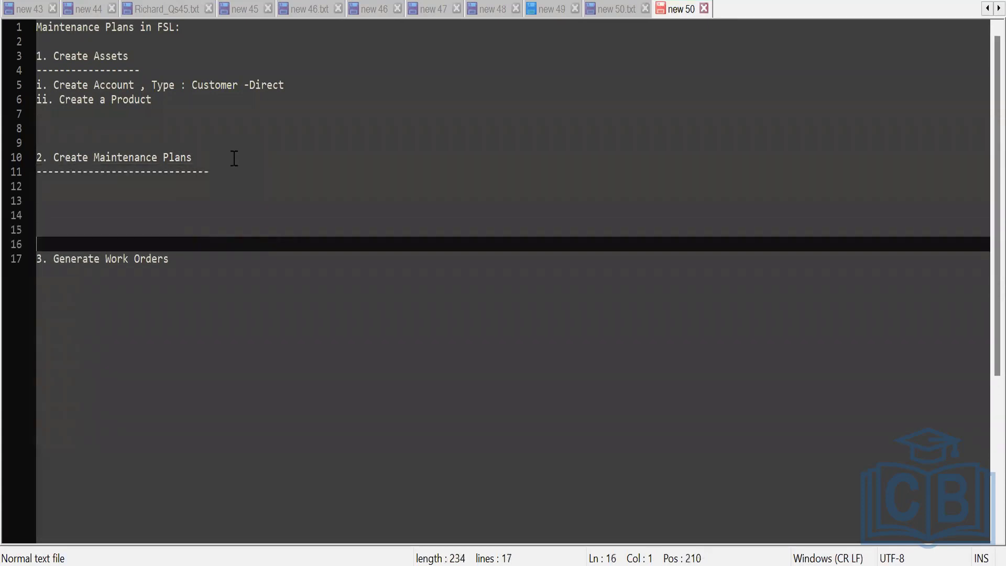
pyautogui.press('Return')
pyautogui.press('Return')
pyautogui.press('Return')
pyautogui.press('Return')
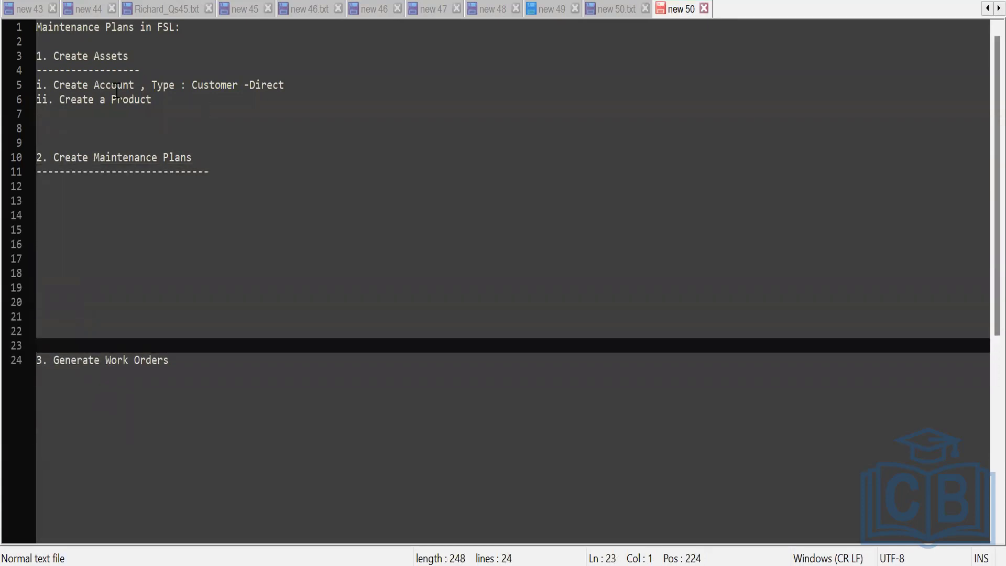
# - Start a list item "i." on the line directly below the dashes of section 2
pyautogui.click(52, 200)
pyautogui.click(49, 188)
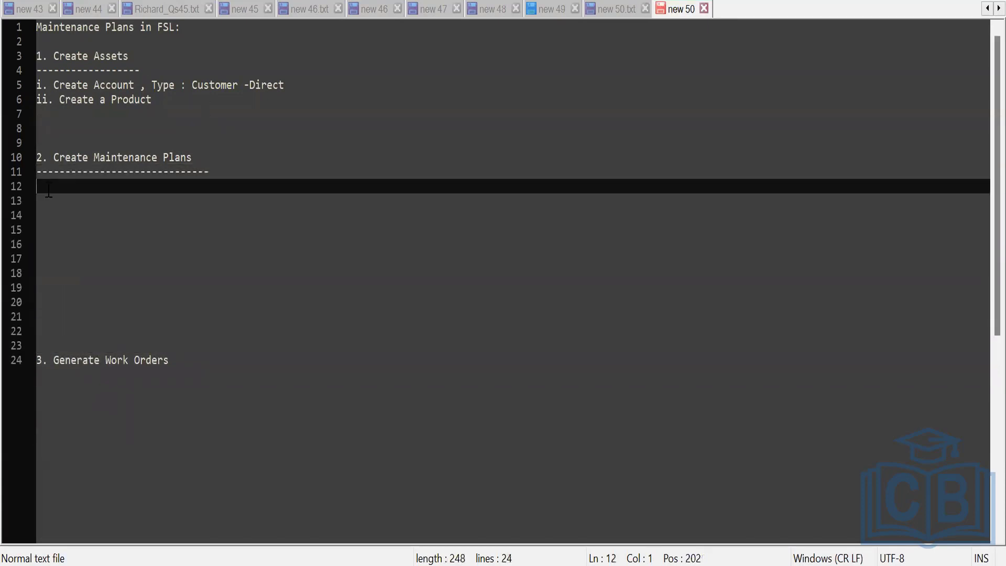
pyautogui.write('i.')
# - Append "(one Year of Monthly Maintenance)" to the "2. Create Maintenance Plans" heading
pyautogui.click(216, 158)
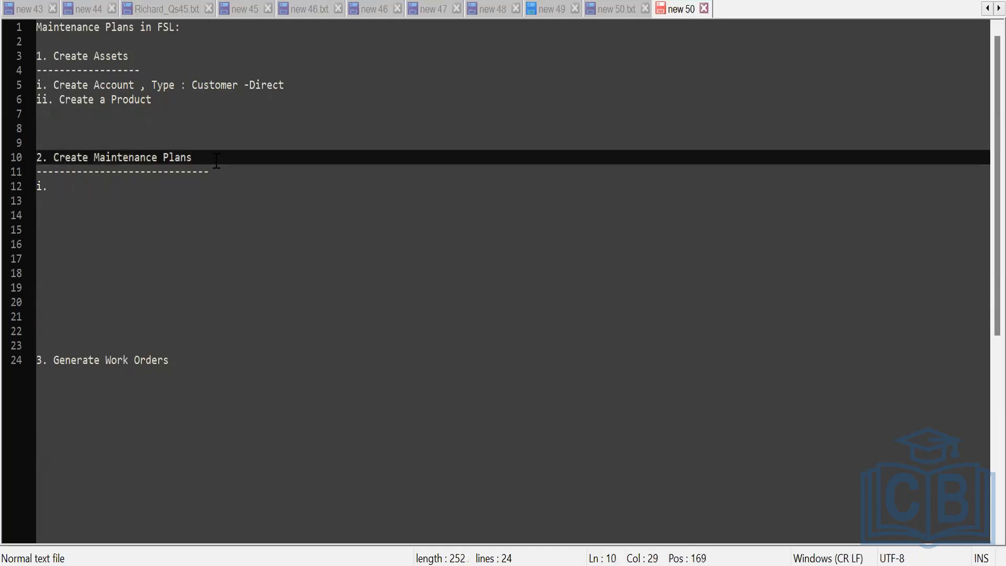
pyautogui.write('(')
pyautogui.write('one Year of ')
pyautogui.write('M')
pyautogui.press('BackSpace')
pyautogui.write('of M')
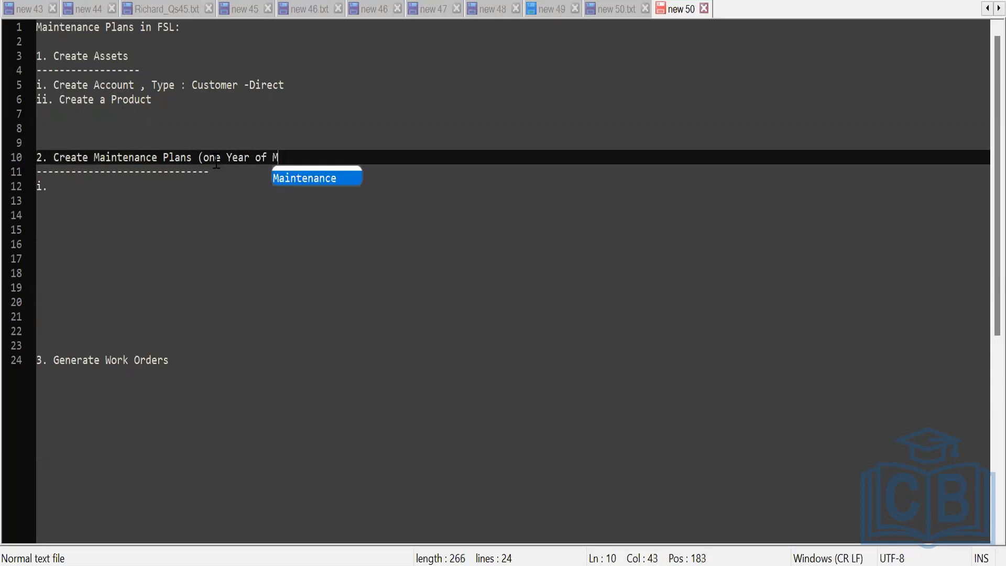
pyautogui.write('M')
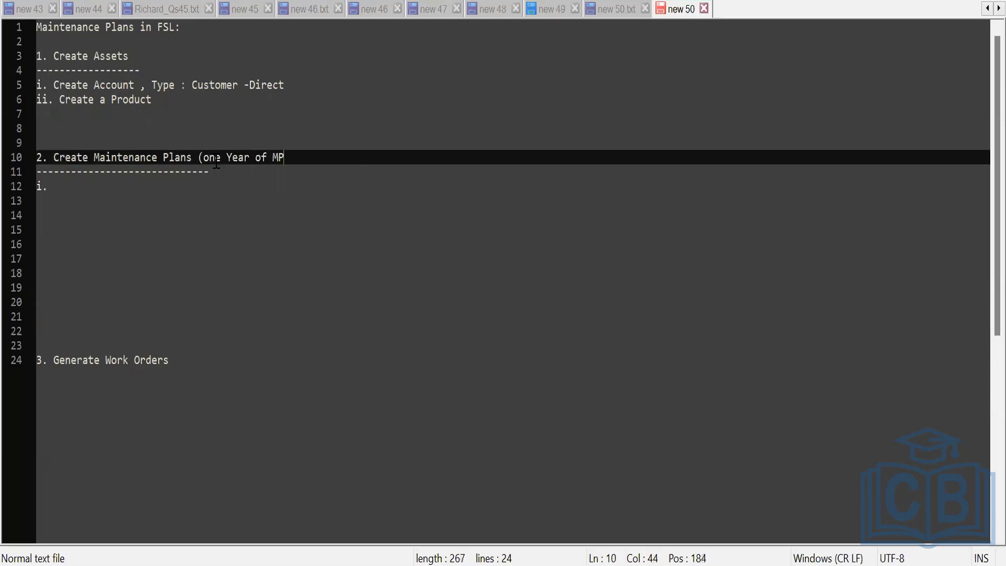
pyautogui.press('BackSpace')
pyautogui.write('onthly')
pyautogui.write(' mAINT')
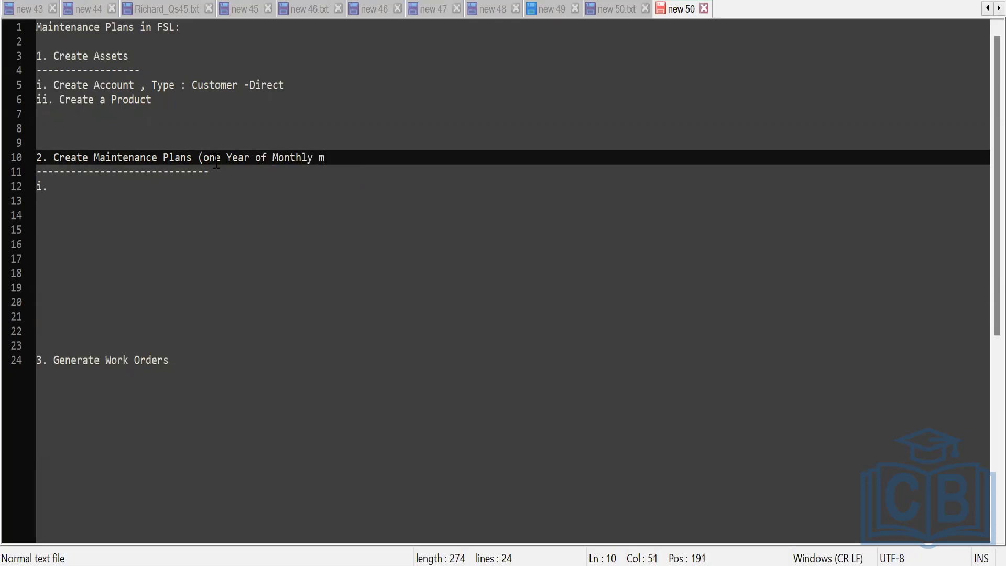
pyautogui.write('ENANCE')
pyautogui.press('BackSpace')
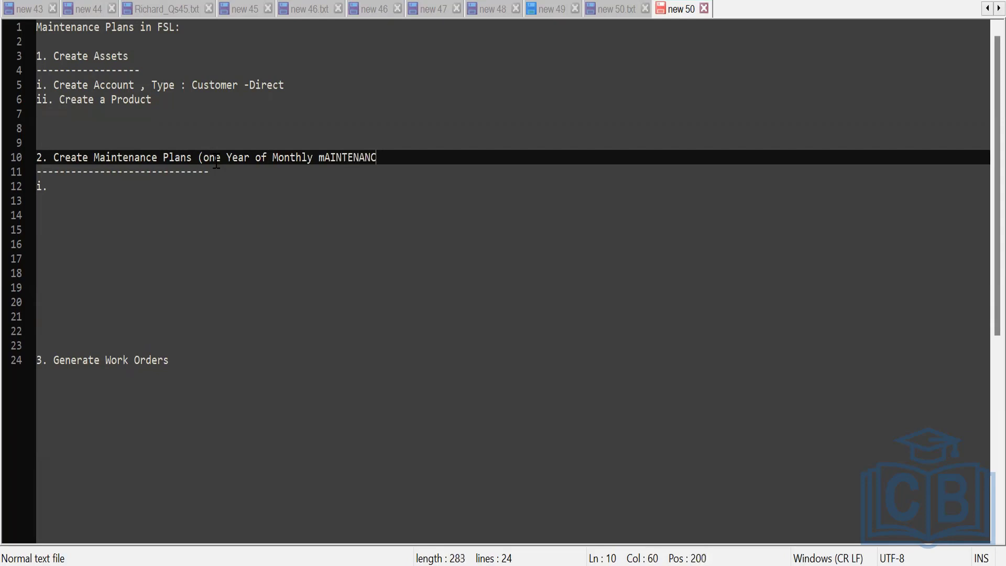
pyautogui.press('BackSpace')
pyautogui.press('BackSpace')
pyautogui.press('BackSpace')
pyautogui.press('BackSpace')
pyautogui.press('BackSpace')
pyautogui.press('BackSpace')
pyautogui.press('BackSpace')
pyautogui.press('BackSpace')
pyautogui.press('BackSpace')
pyautogui.press('BackSpace')
pyautogui.write('M')
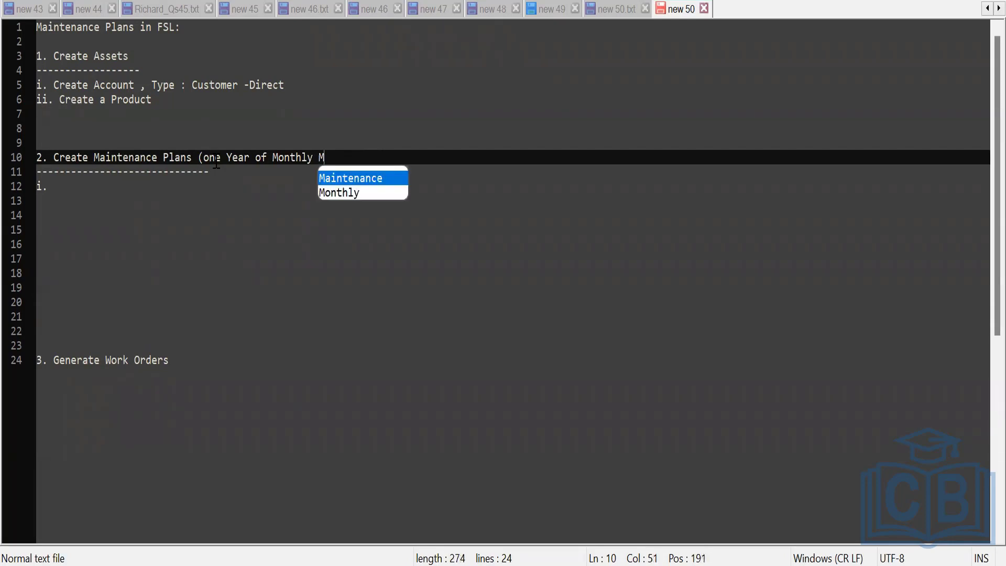
pyautogui.press('Return')
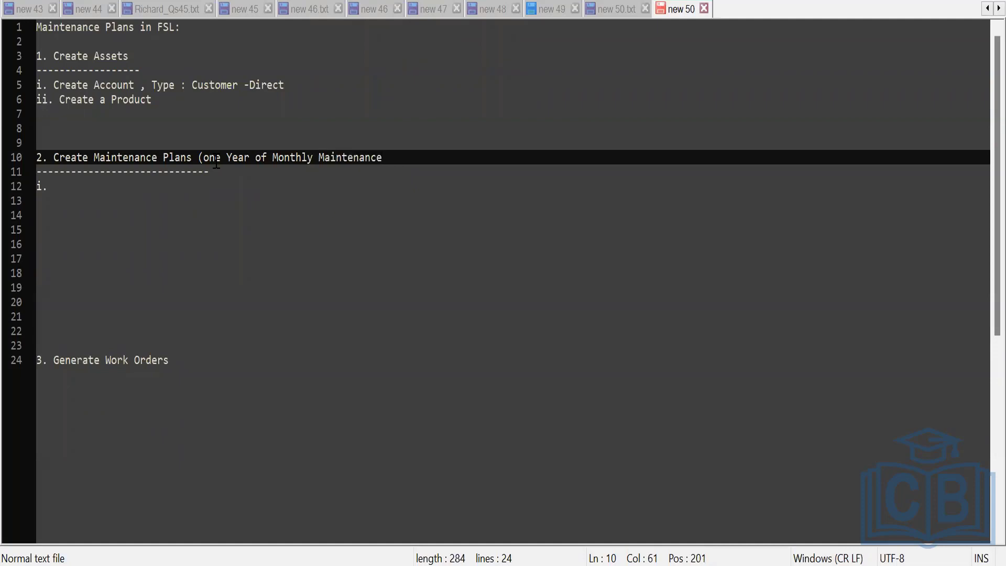
pyautogui.write(')')
# - Complete item i. under the maintenance plans heading with "Create a Work Type"
pyautogui.click(61, 188)
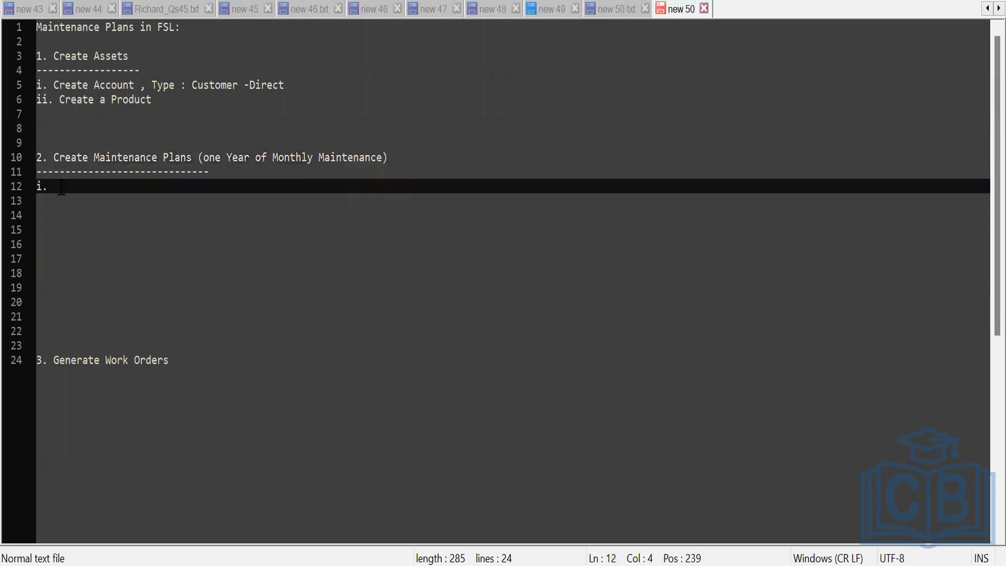
pyautogui.write('Create ')
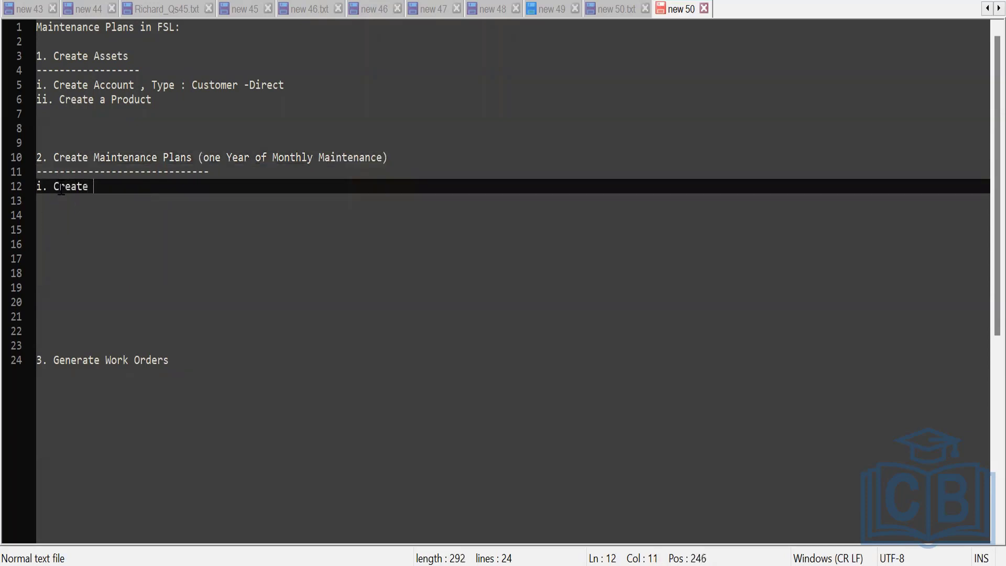
pyautogui.write('a W')
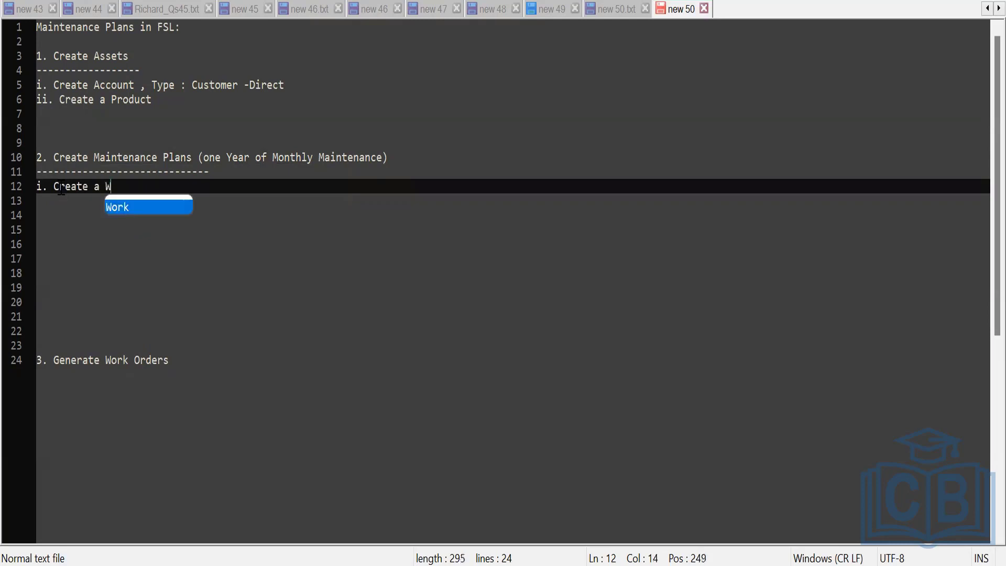
pyautogui.write('ork Type')
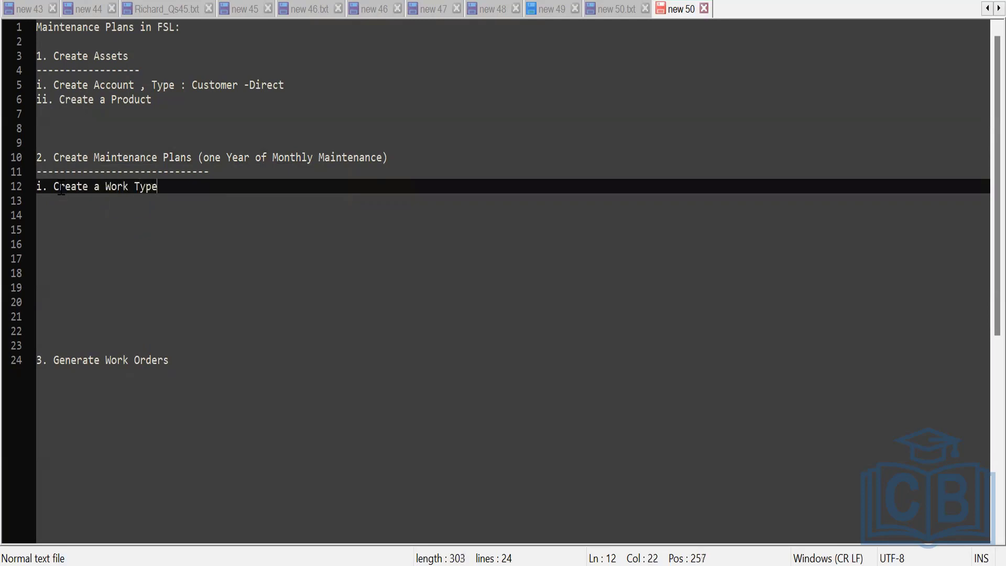
# - Add "ii. Create MP for Assets" as the next item under the maintenance plans heading
pyautogui.press('Return')
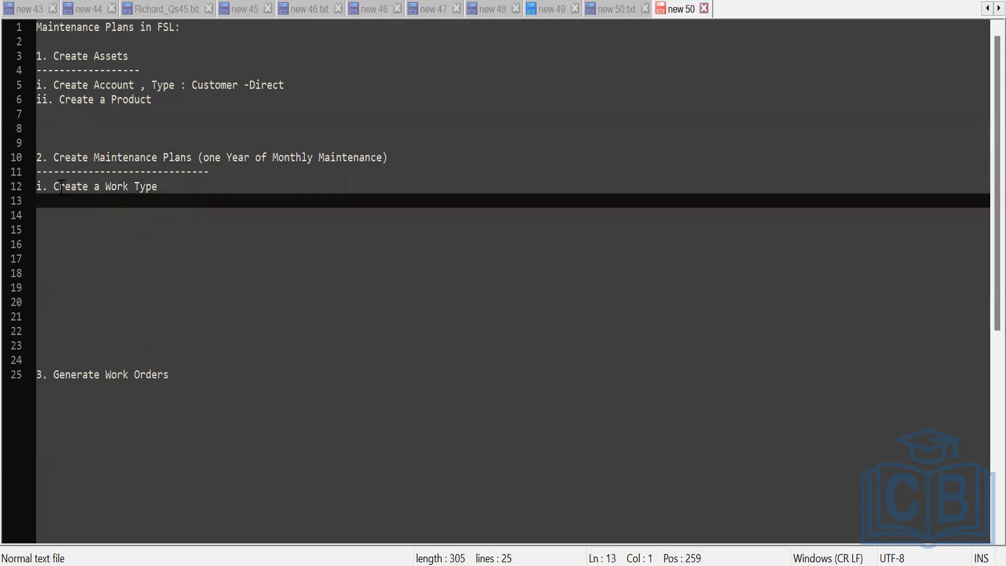
pyautogui.write('ii. Cret')
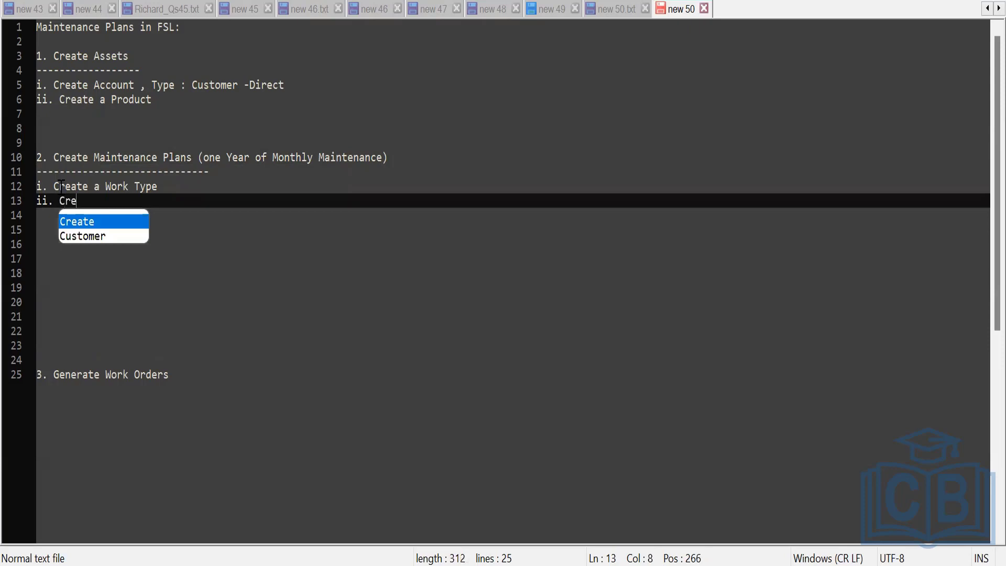
pyautogui.press('BackSpace')
pyautogui.press('BackSpace')
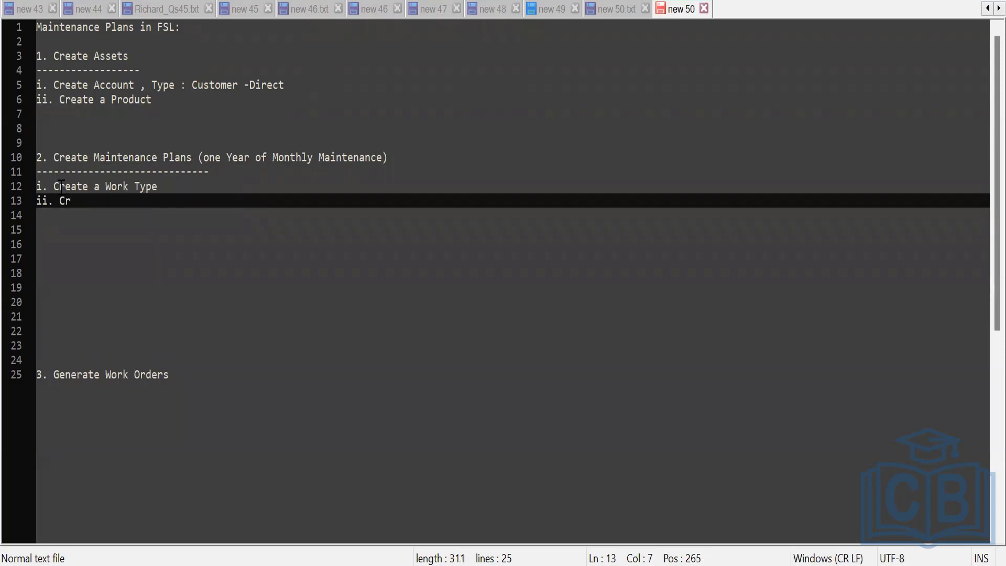
pyautogui.write('eate ')
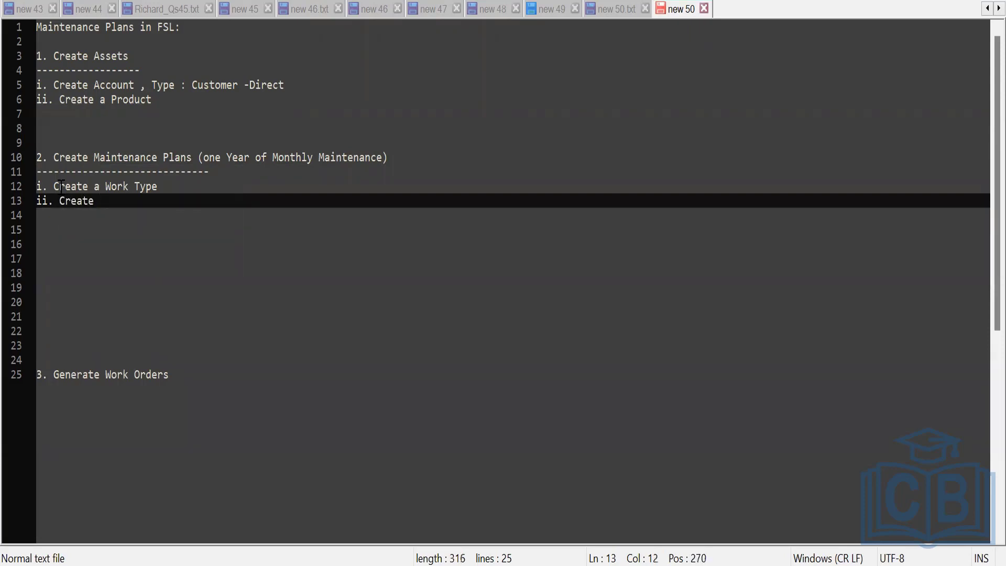
pyautogui.write('MP for Assets')
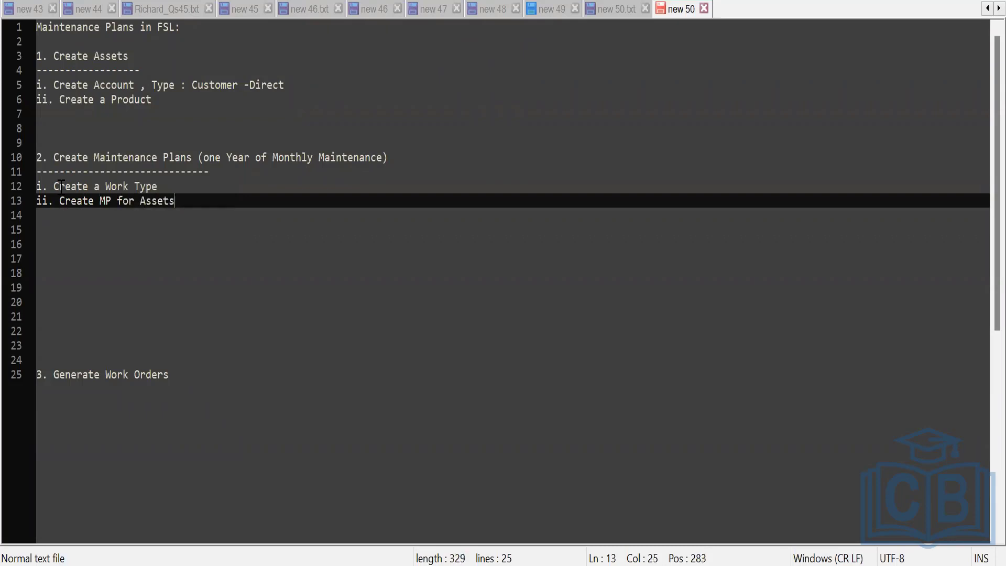
# - Add "iii.Define the condition for service visits using a maintenance work rule" as the next item under the maintenance plans heading
pyautogui.press('Return')
pyautogui.write('iii')
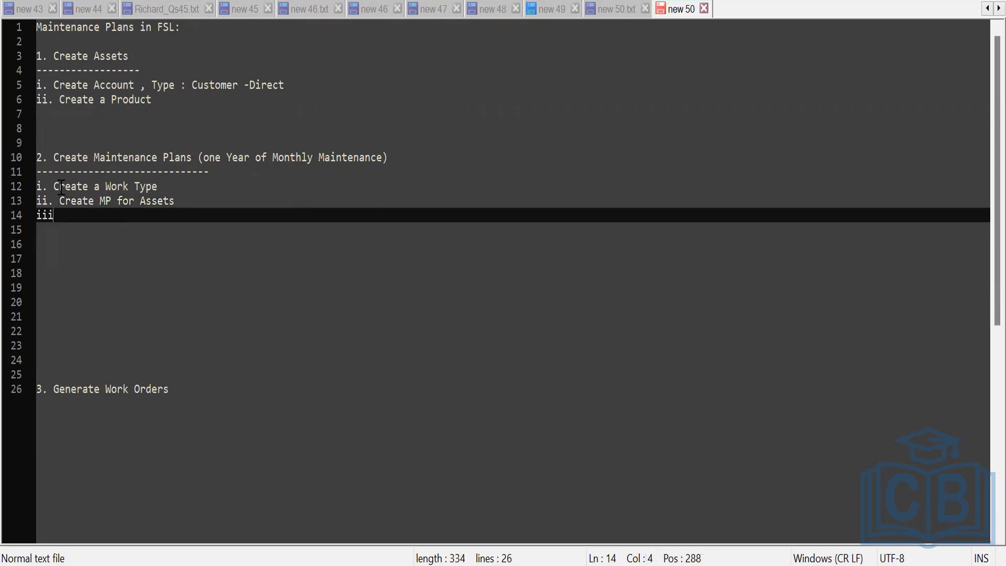
pyautogui.write('.')
pyautogui.write('Define ')
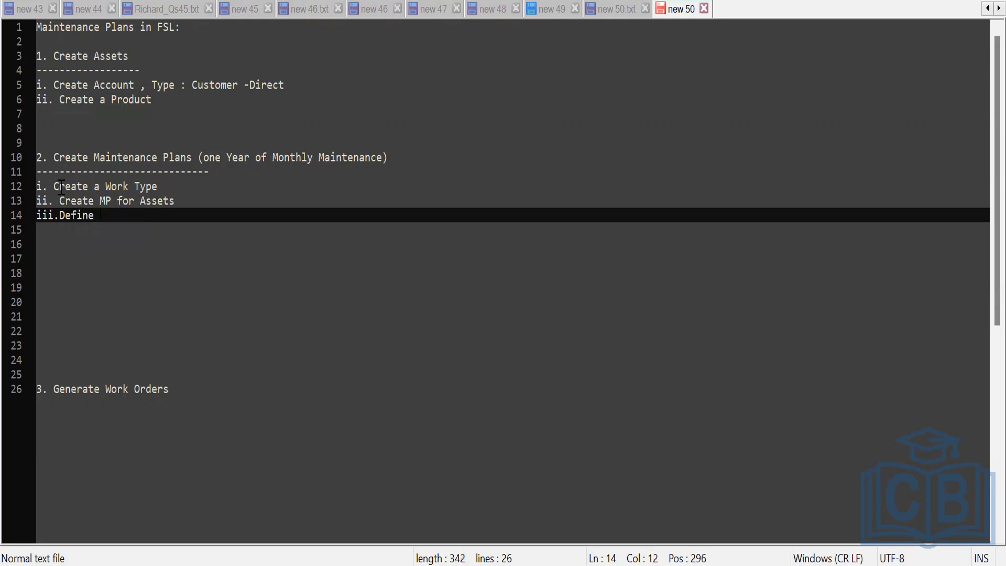
pyautogui.write('the condition ')
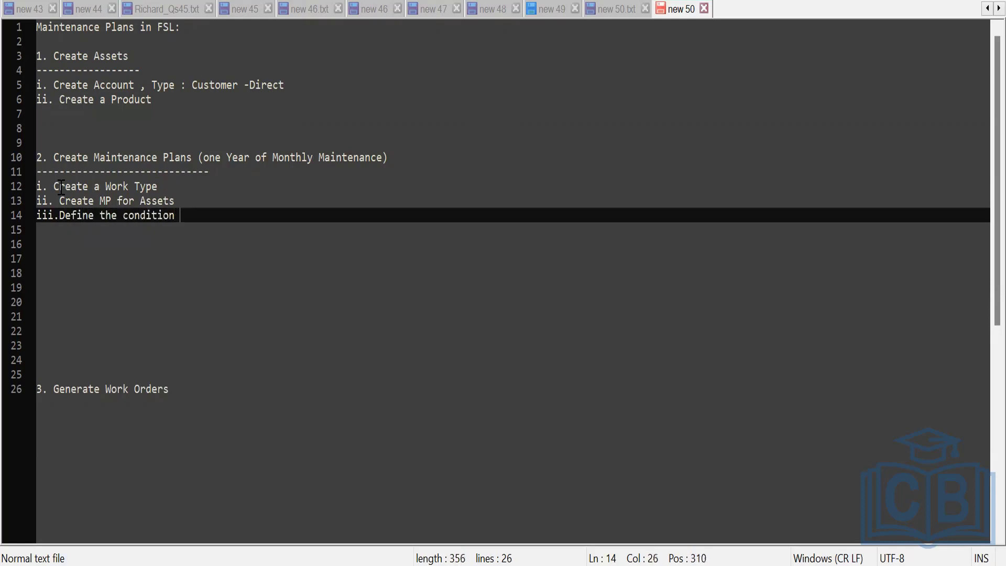
pyautogui.write('for service ')
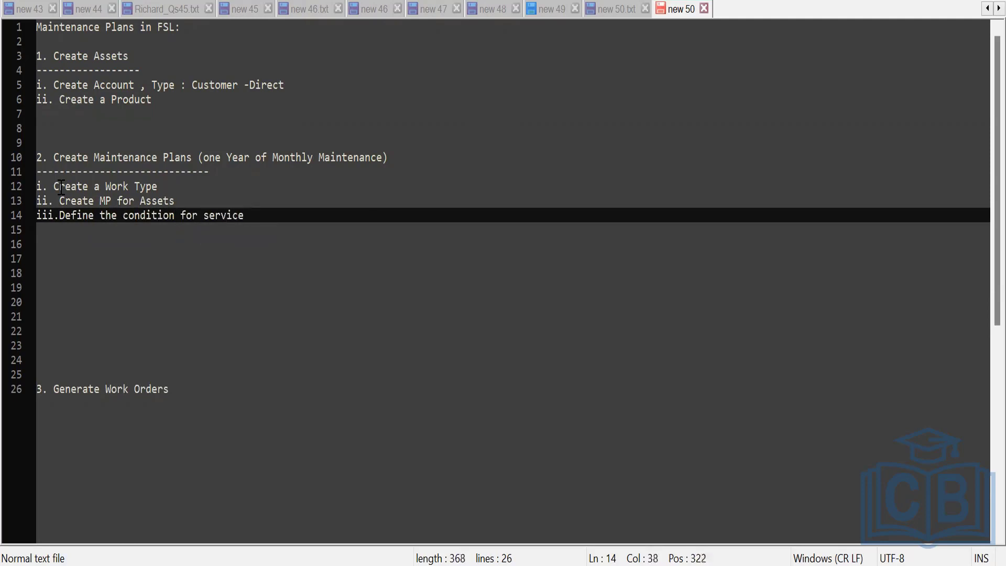
pyautogui.write('visits ising')
pyautogui.press('BackSpace')
pyautogui.press('BackSpace')
pyautogui.press('BackSpace')
pyautogui.press('BackSpace')
pyautogui.press('BackSpace')
pyautogui.write('isong')
pyautogui.press('BackSpace')
pyautogui.press('BackSpace')
pyautogui.press('BackSpace')
pyautogui.press('BackSpace')
pyautogui.press('BackSpace')
pyautogui.write('using ')
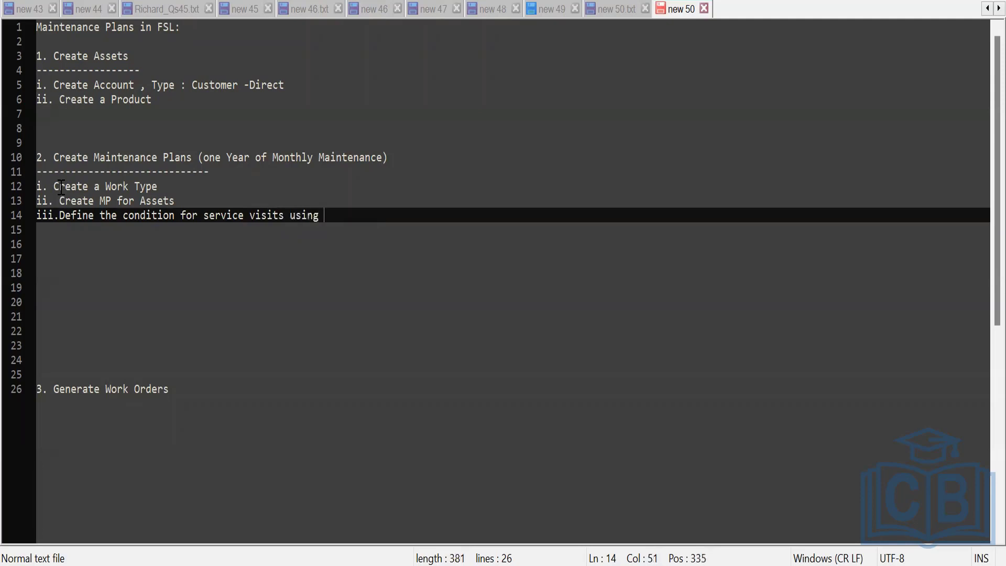
pyautogui.write('a mainten')
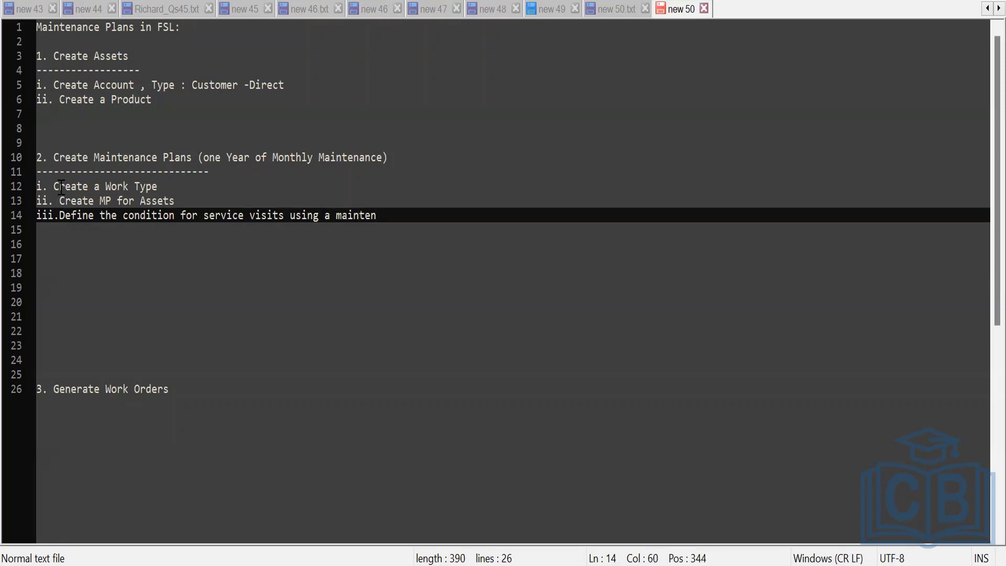
pyautogui.write('ance work r')
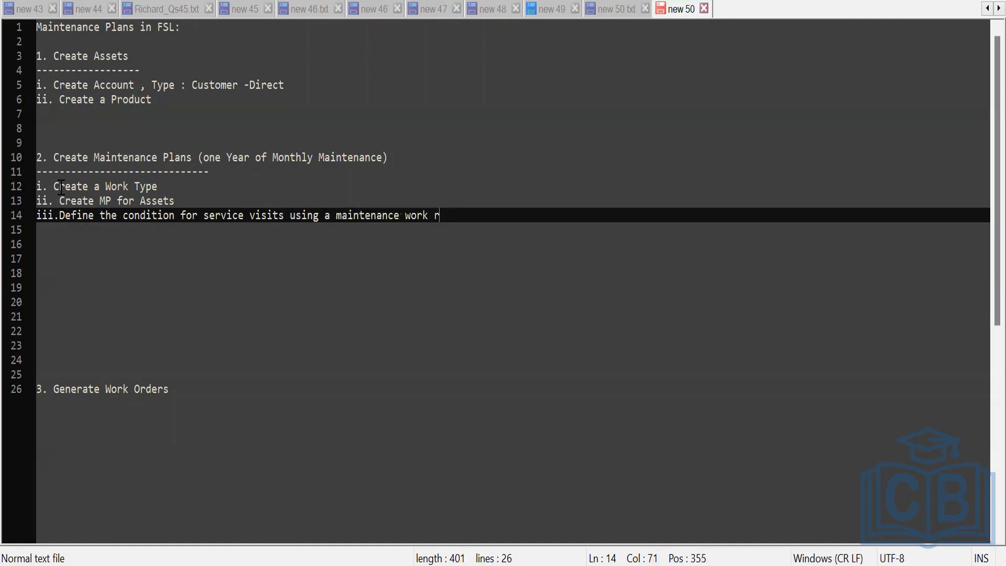
pyautogui.write('ule')
# - Add "iv. Associate the asset with the MP" as the next item under the maintenance plans heading
pyautogui.press('Return')
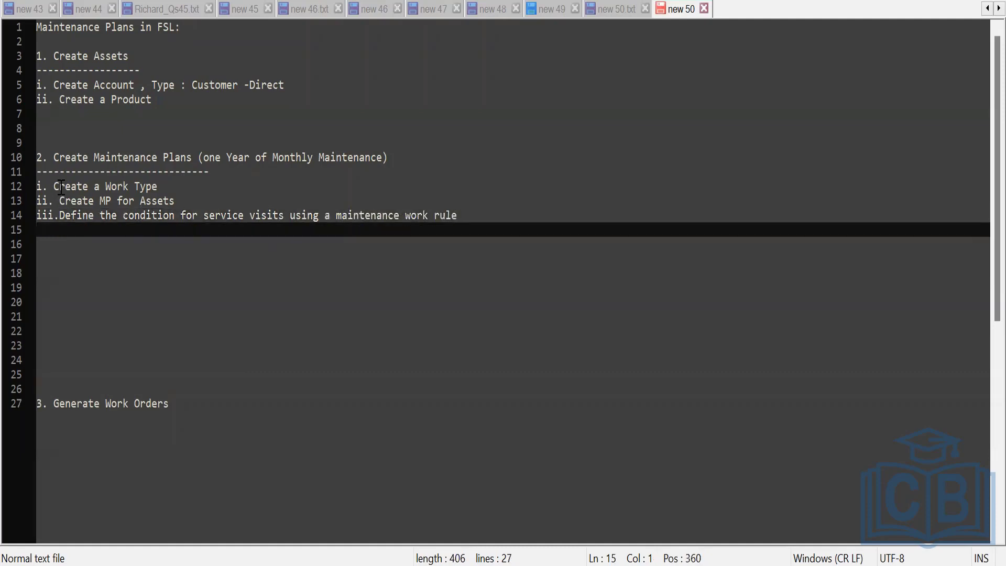
pyautogui.write('iv. Associat')
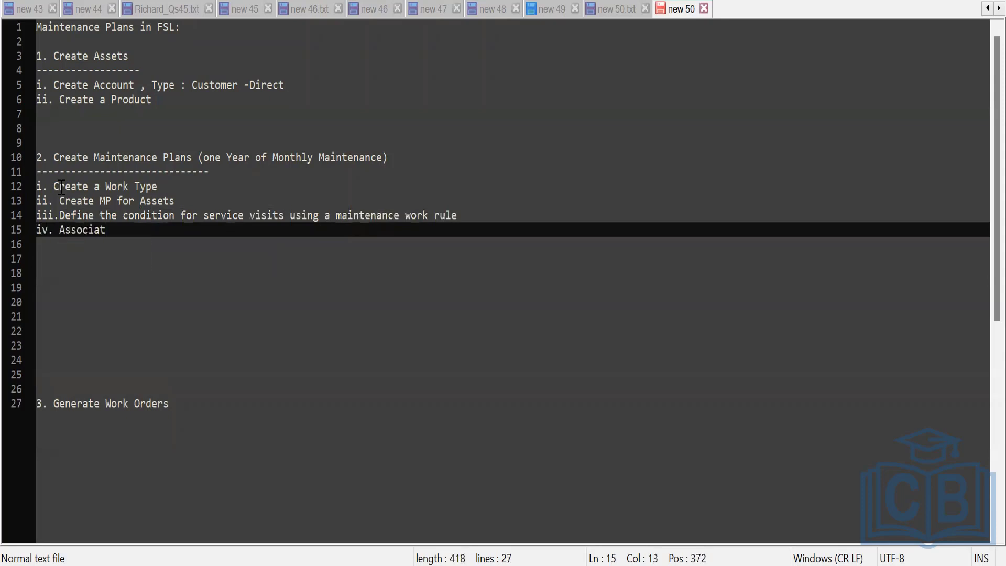
pyautogui.write('e the asset ')
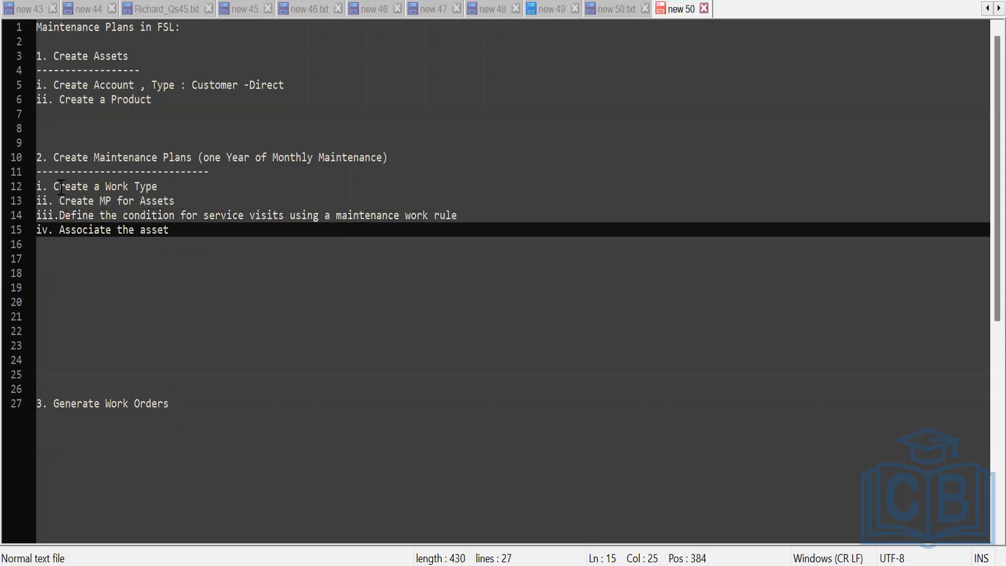
pyautogui.write('with the MP')
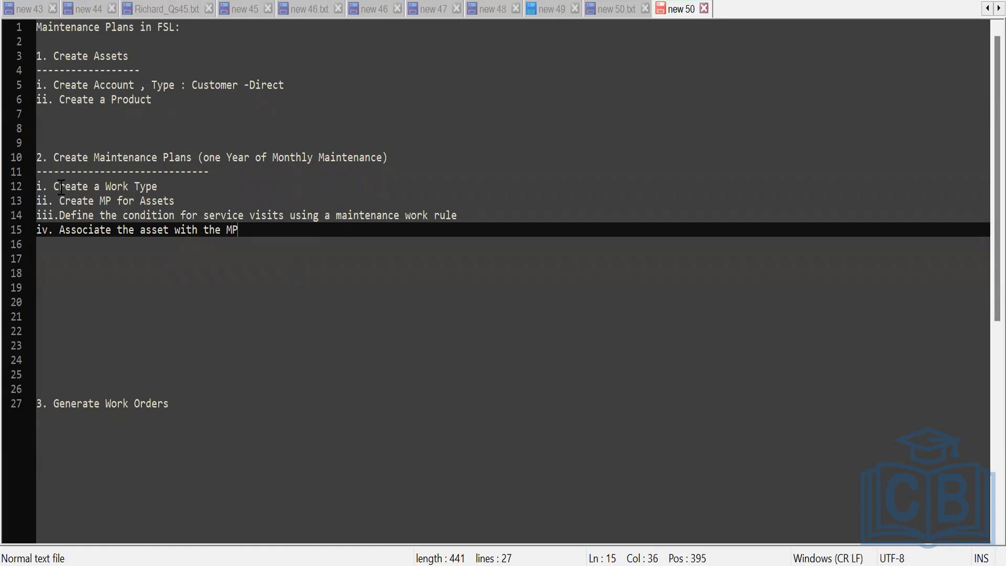
# - Add "v. Generate Work orders used to schedule each Service Appointment" as the next item under the maintenance plans heading
pyautogui.press('Return')
pyautogui.write('v.')
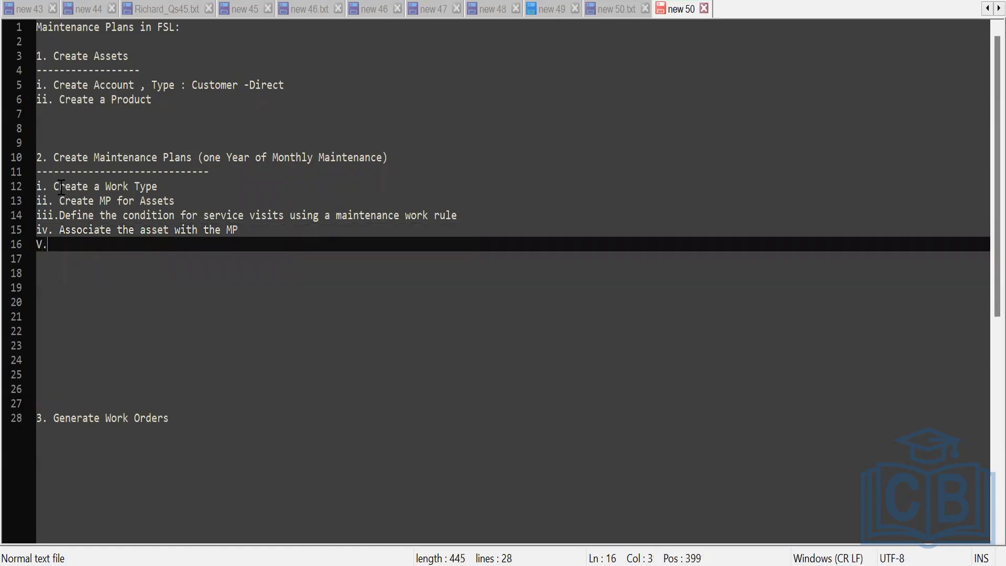
pyautogui.press('BackSpace')
pyautogui.press('BackSpace')
pyautogui.write('v. Ge')
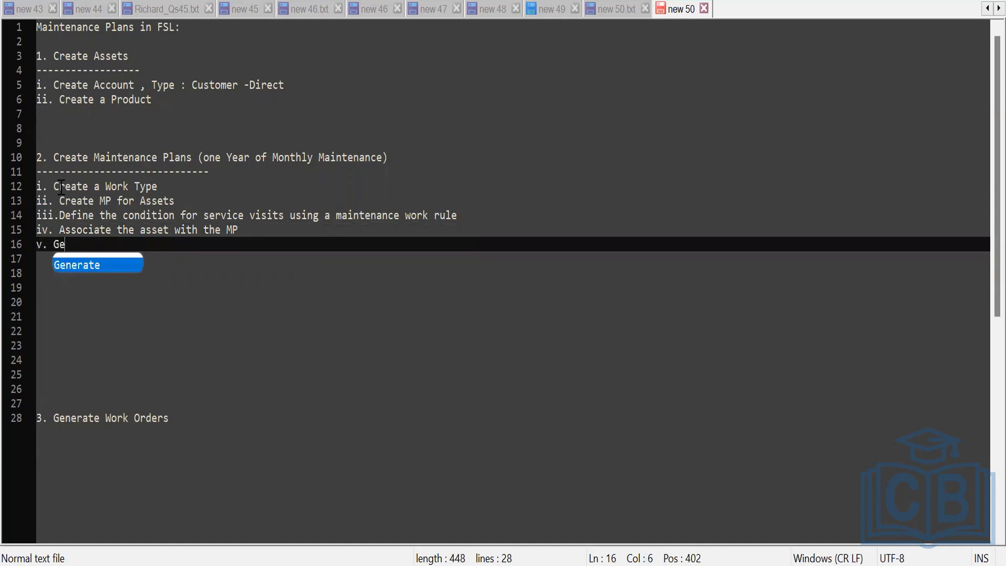
pyautogui.write('nerate ')
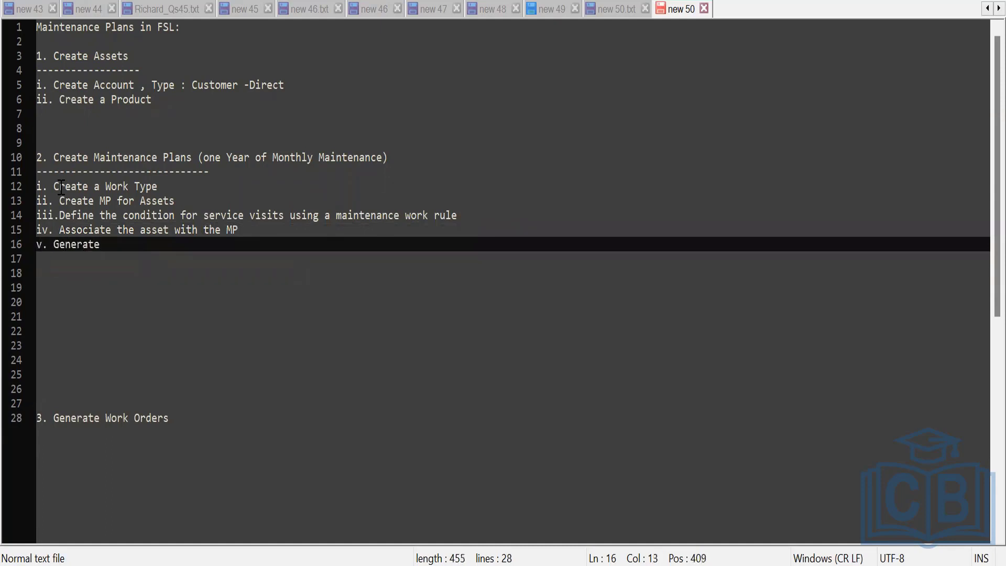
pyautogui.write('Wo')
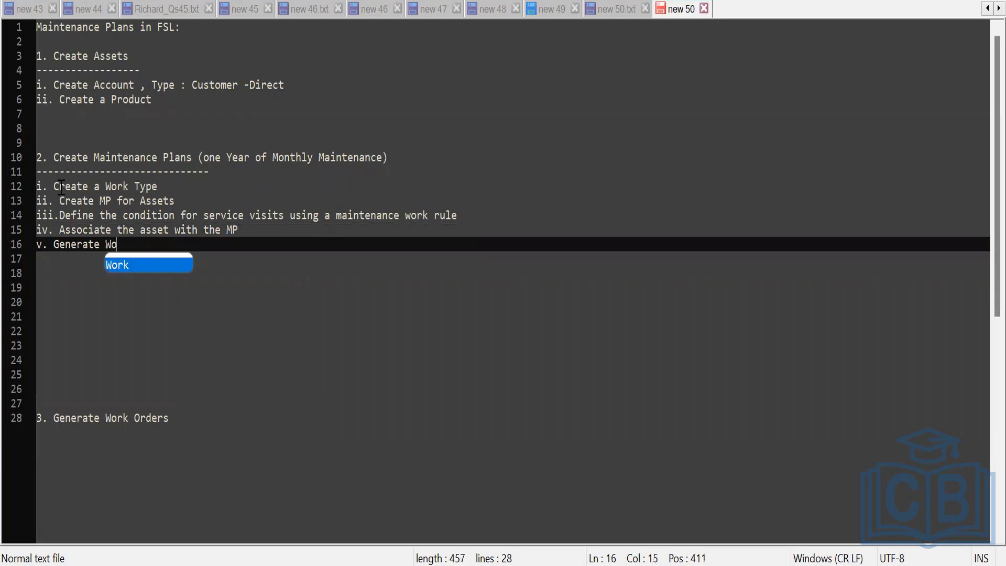
pyautogui.write('rk orders ')
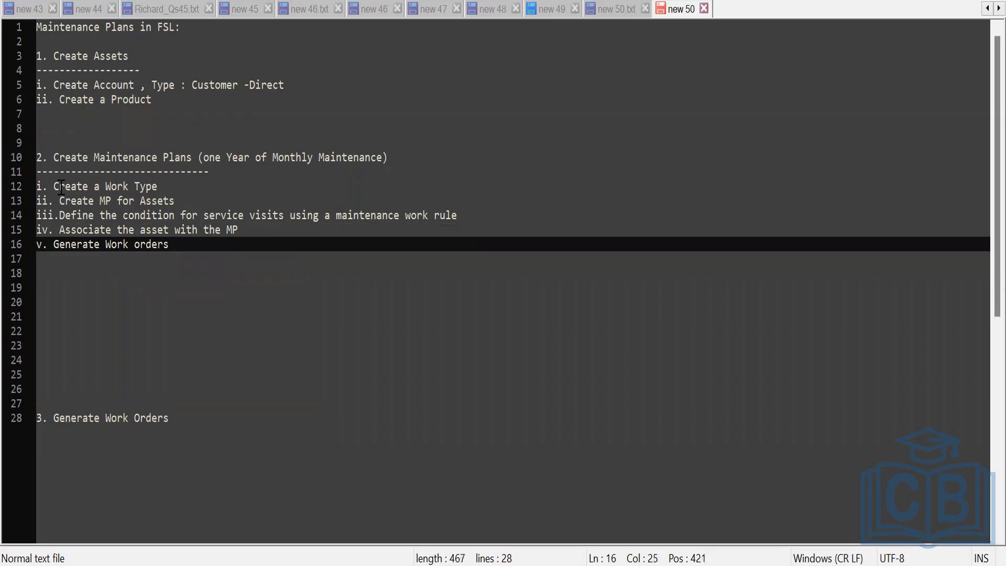
pyautogui.write('used to schdule')
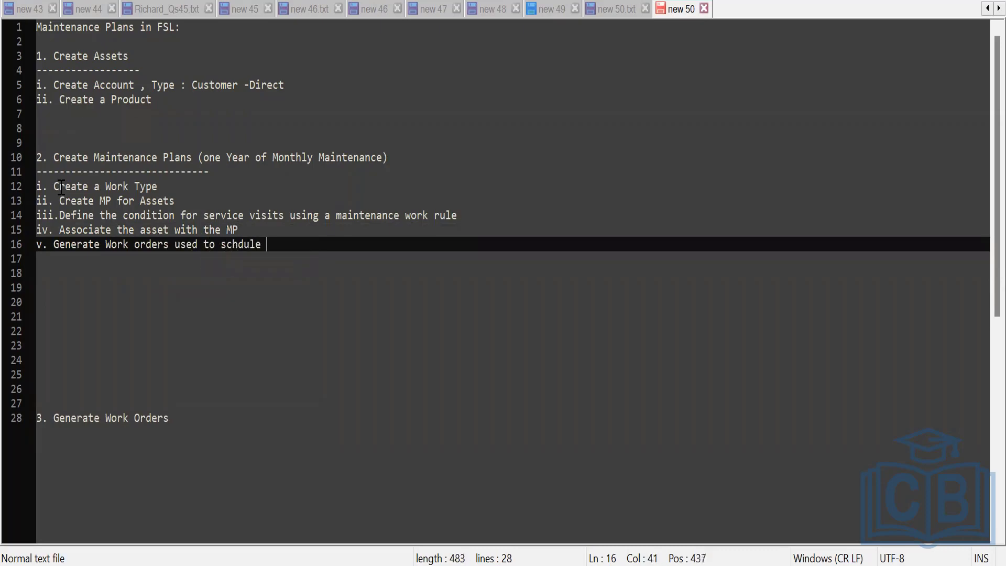
pyautogui.press('BackSpace')
pyautogui.press('BackSpace')
pyautogui.press('BackSpace')
pyautogui.press('BackSpace')
pyautogui.press('BackSpace')
pyautogui.write('edule each')
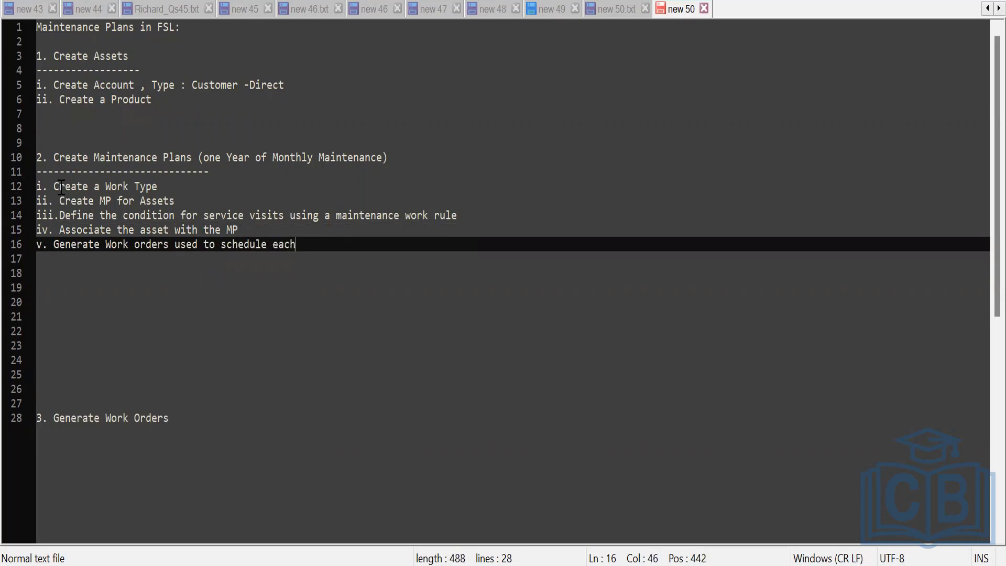
pyautogui.write(' Service Appo')
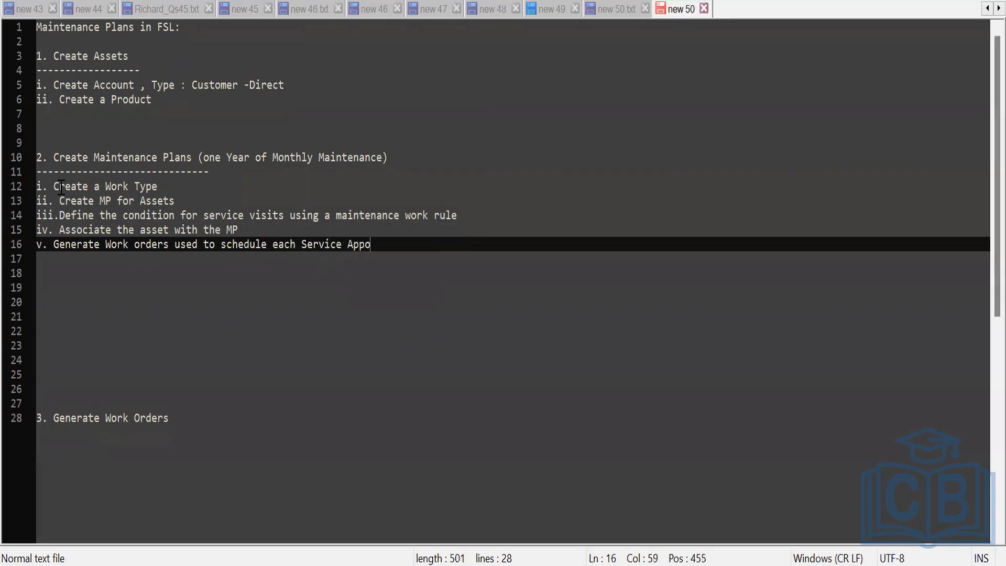
pyautogui.write('in')
pyautogui.press('BackSpace')
pyautogui.write('ntment')
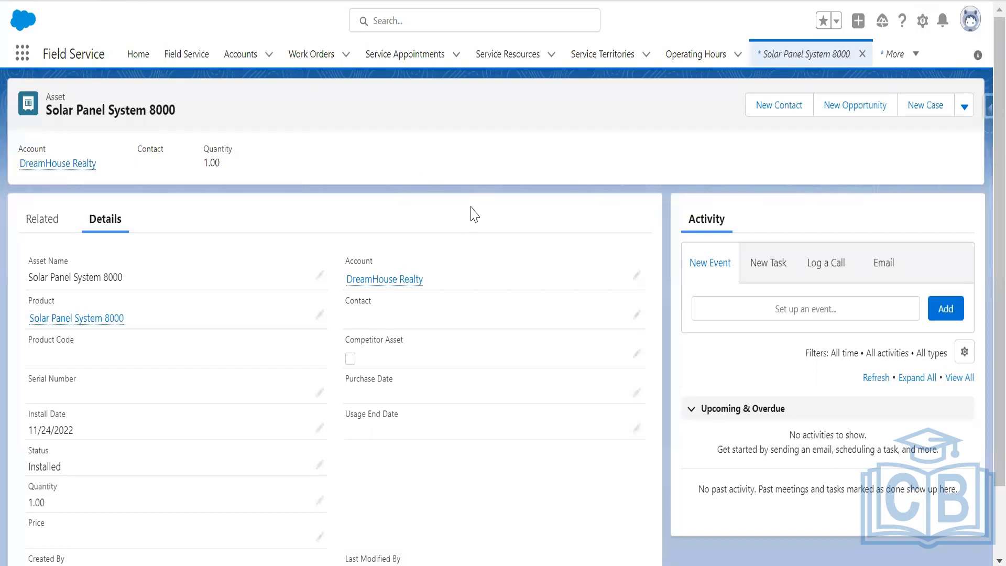
pyautogui.click(22, 54)
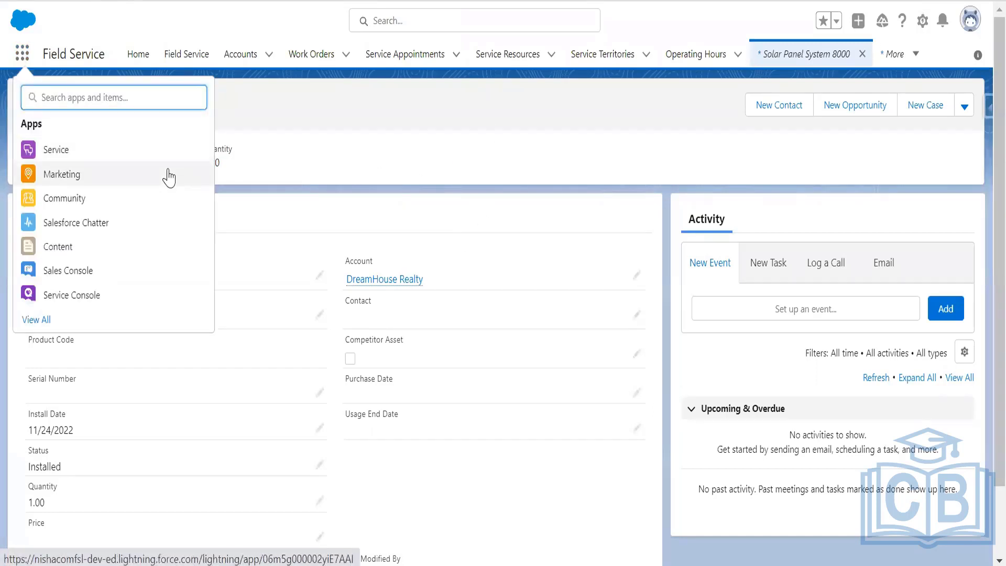
pyautogui.write('work')
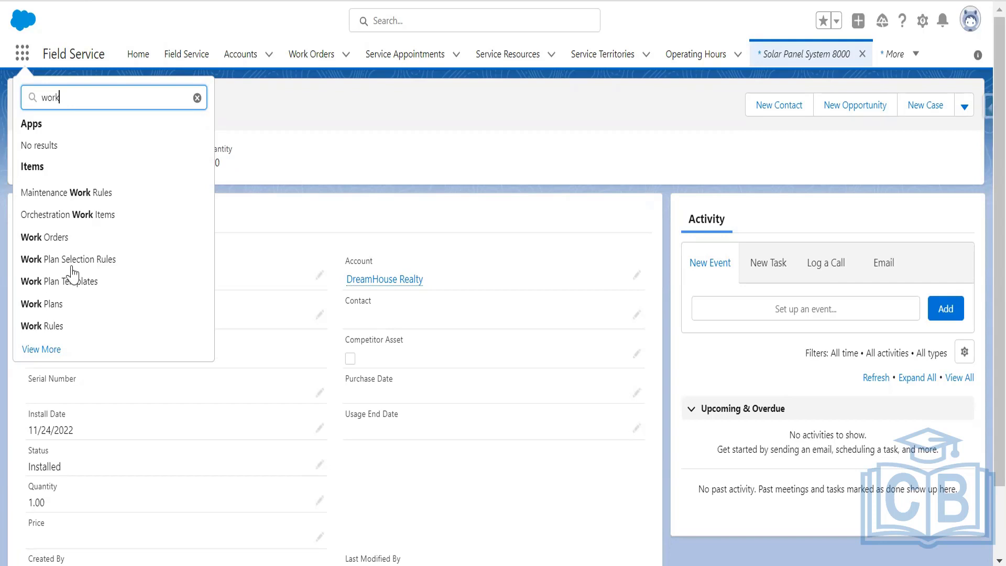
pyautogui.write('ty')
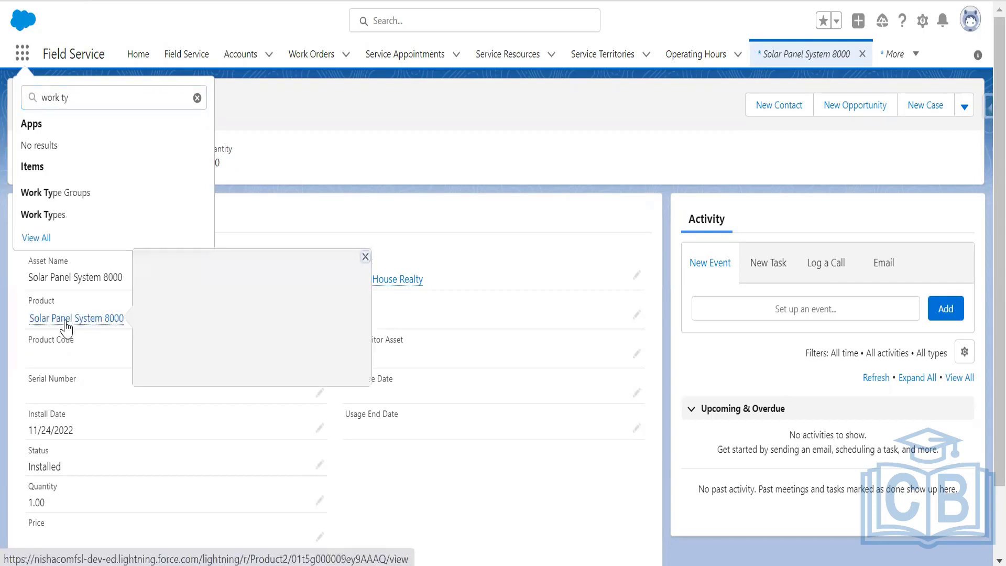
pyautogui.click(58, 214)
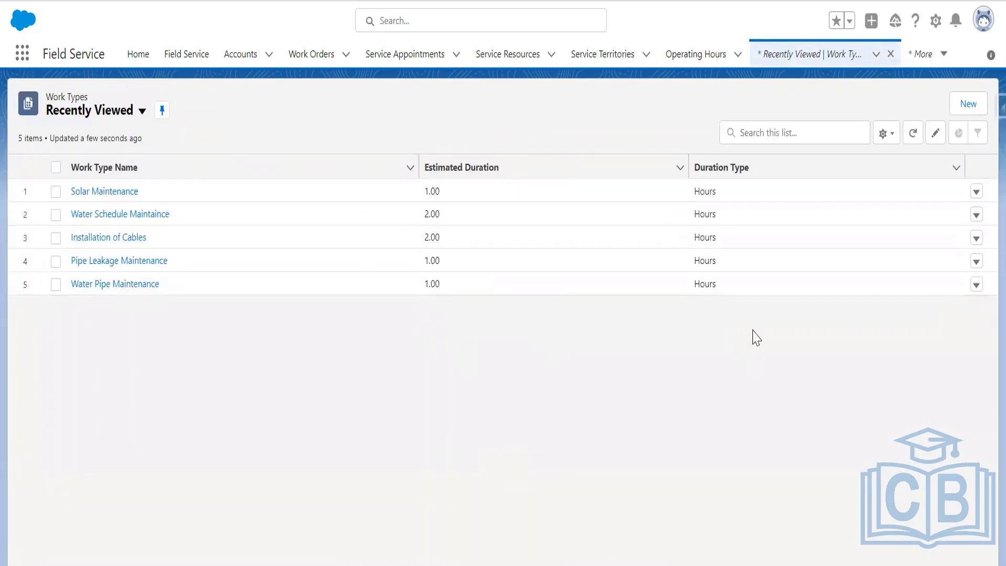
pyautogui.click(968, 103)
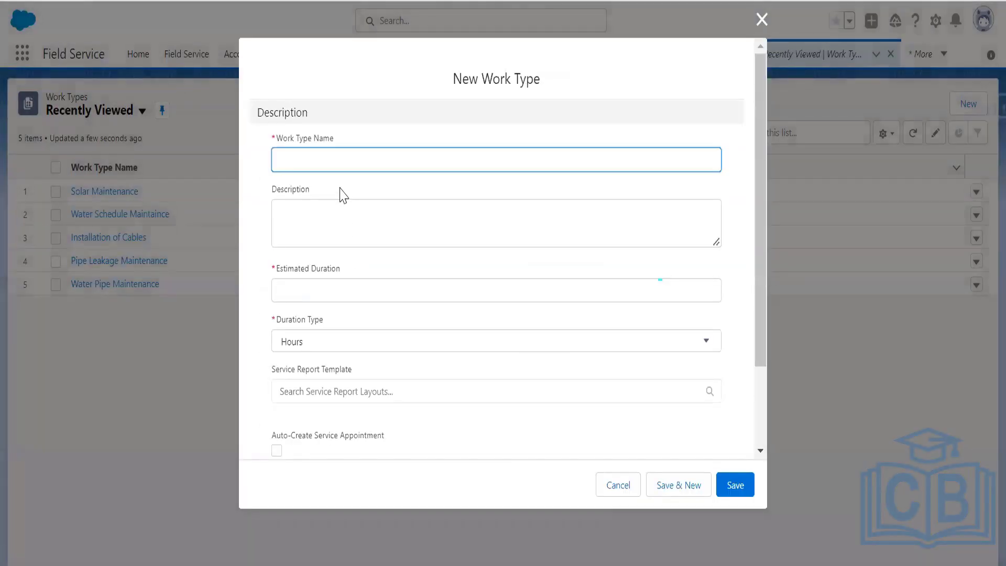
pyautogui.write('S')
pyautogui.click(618, 485)
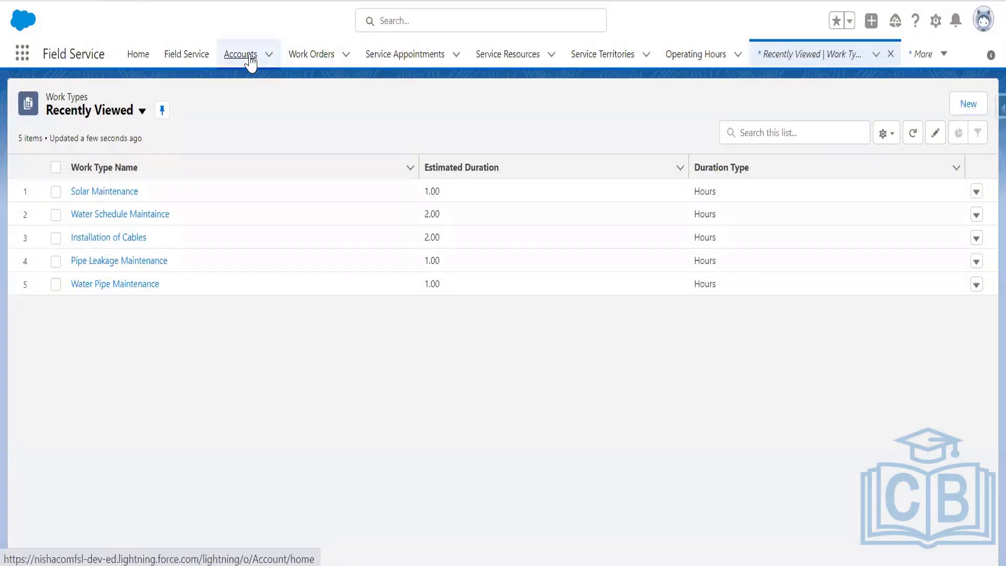
# - Open the DreamHouse Realty account and check the names of its related assets
pyautogui.click(250, 62)
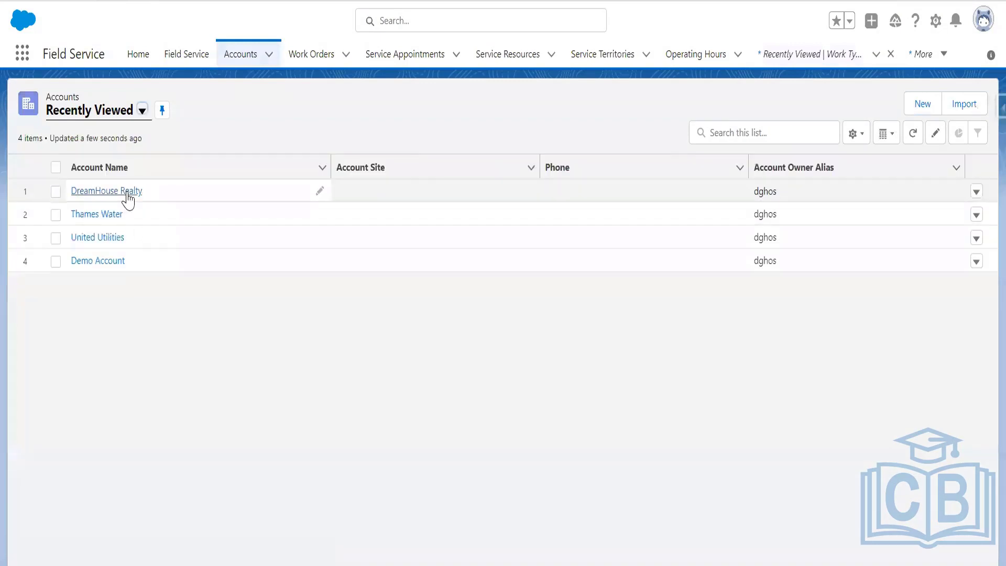
pyautogui.click(127, 193)
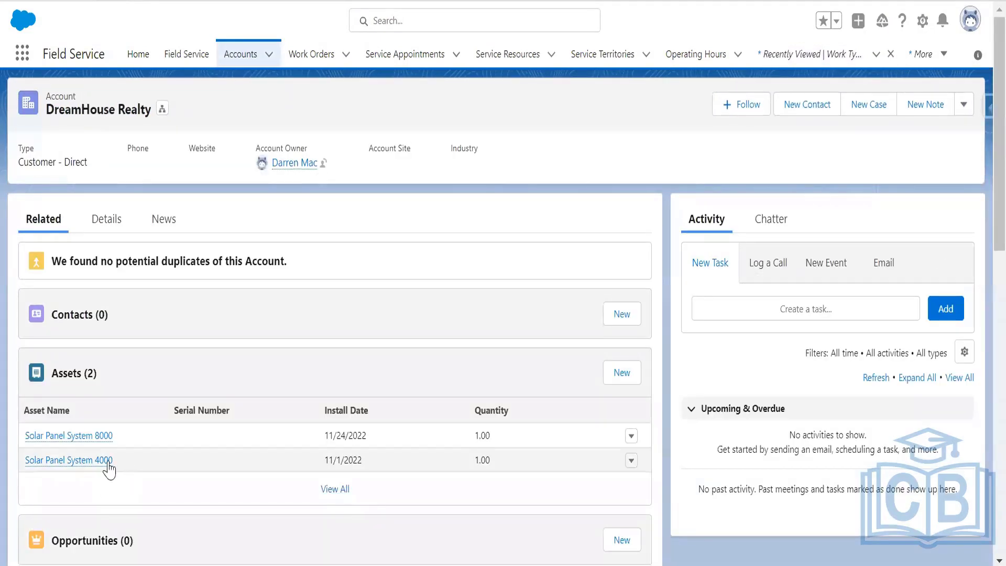
pyautogui.moveTo(112, 460)
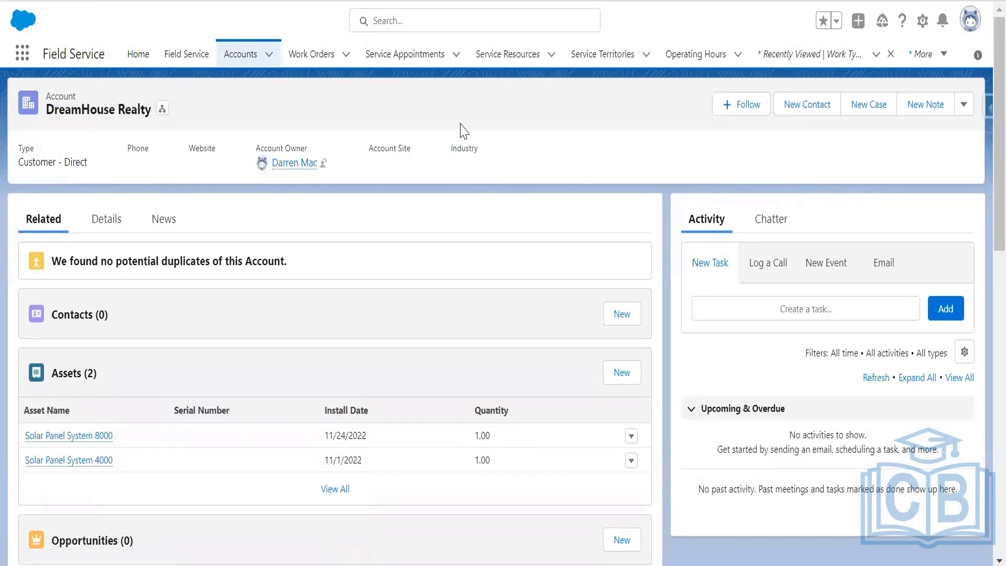
# - Find the Work Types object in Salesforce and open its list of records
pyautogui.click(22, 54)
pyautogui.write('worl')
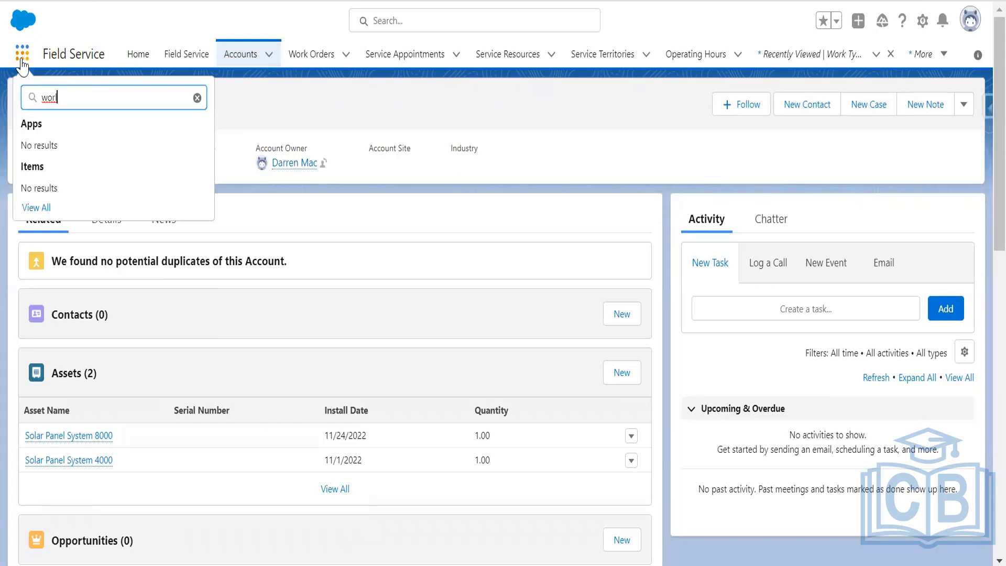
pyautogui.press('BackSpace')
pyautogui.write('k ty')
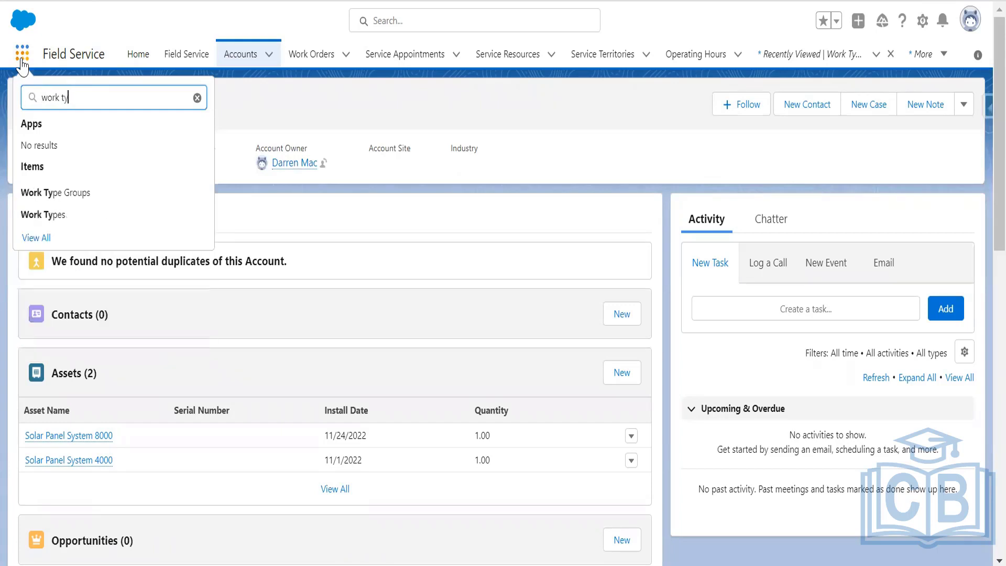
pyautogui.click(43, 214)
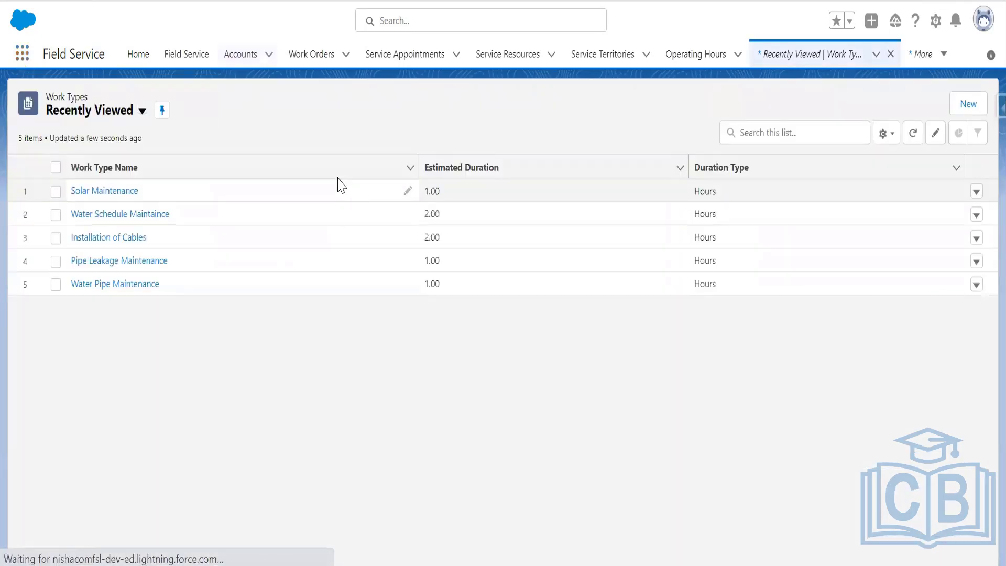
# - Start a new work type and name it "Solar Panel System 8000 Maintenance"
pyautogui.click(968, 108)
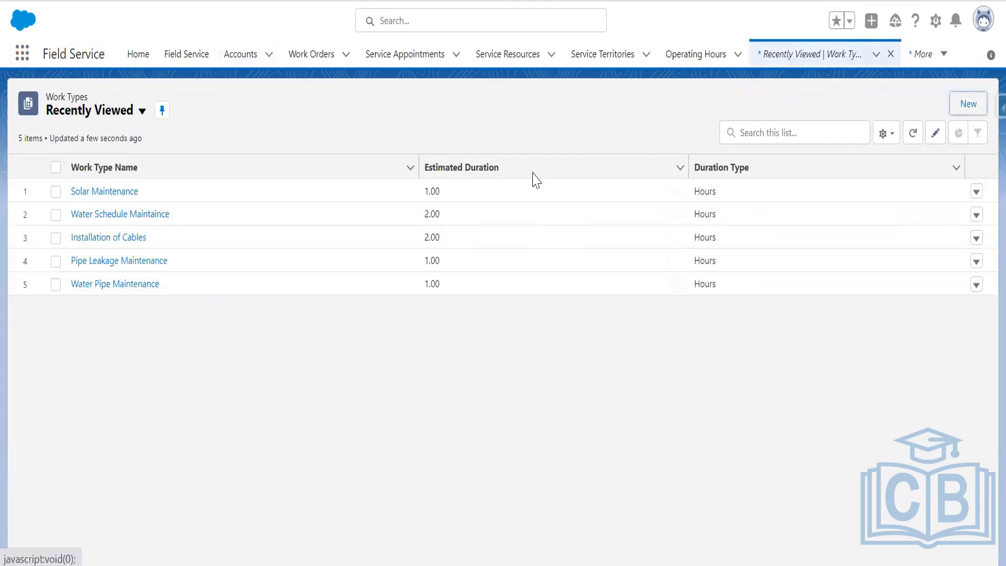
pyautogui.write('So')
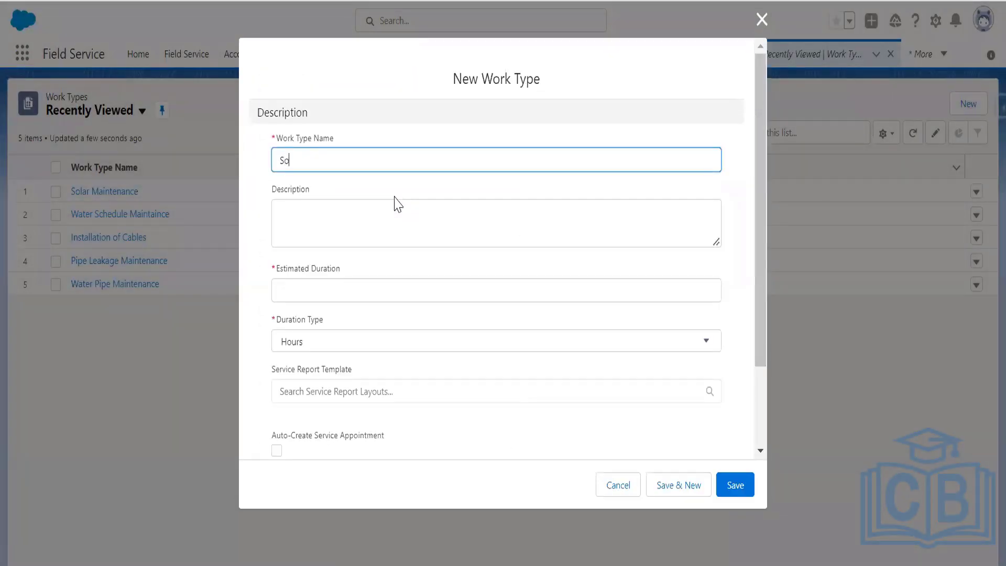
pyautogui.write('lar Panel System 8000 Maintence')
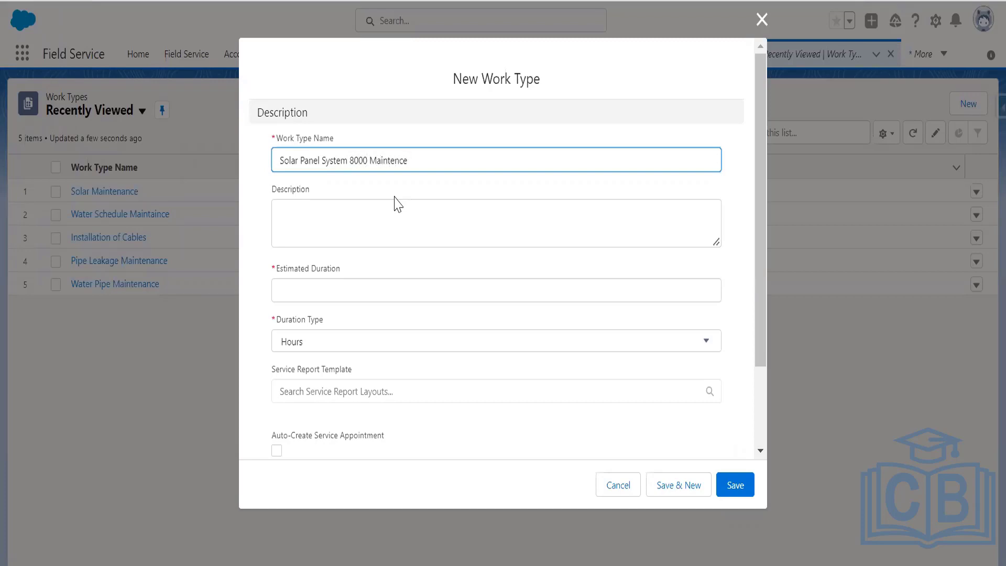
pyautogui.press('BackSpace')
pyautogui.press('BackSpace')
pyautogui.write('ance')
# - Set the work type's estimated duration to 1 hour, enable Auto-Create Service Appointment, and save the record
pyautogui.click(346, 290)
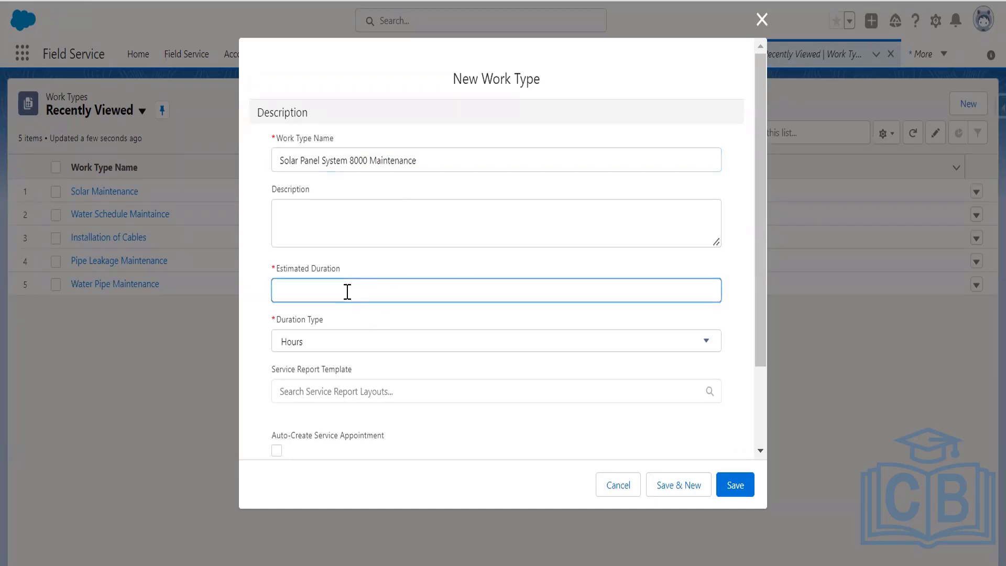
pyautogui.write('1')
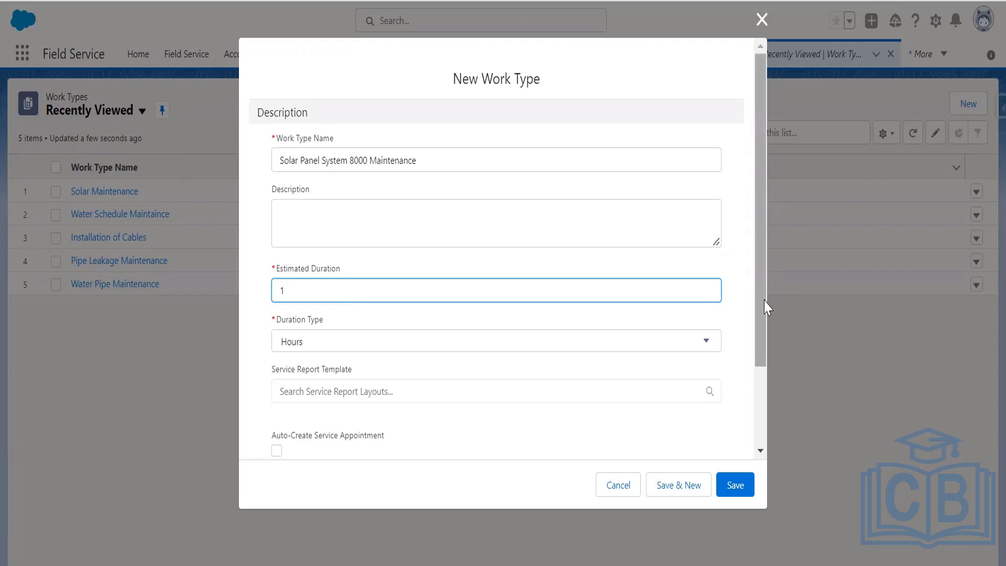
pyautogui.moveTo(762, 294); pyautogui.dragTo(508, 373)
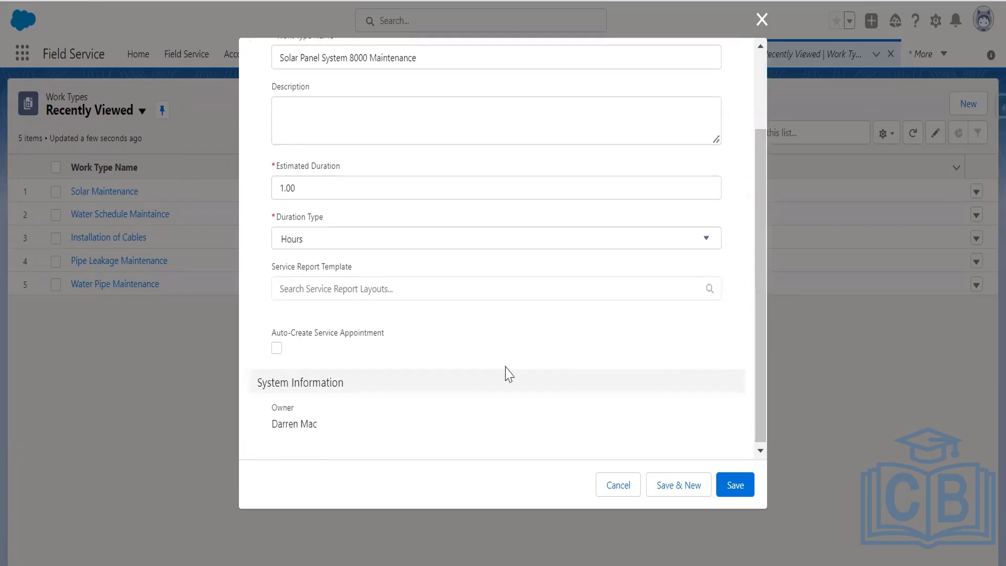
pyautogui.click(277, 348)
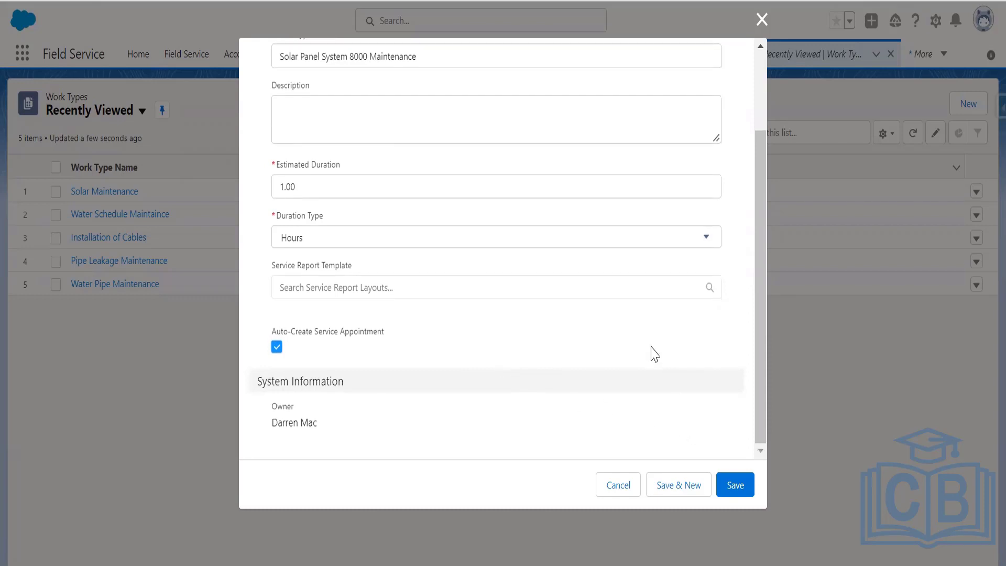
pyautogui.click(739, 486)
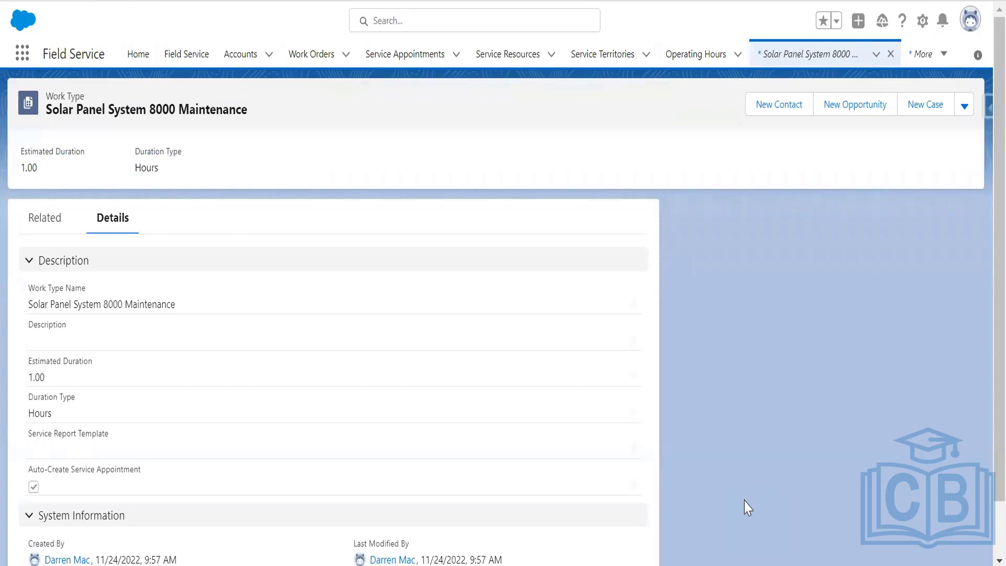
pyautogui.click(64, 229)
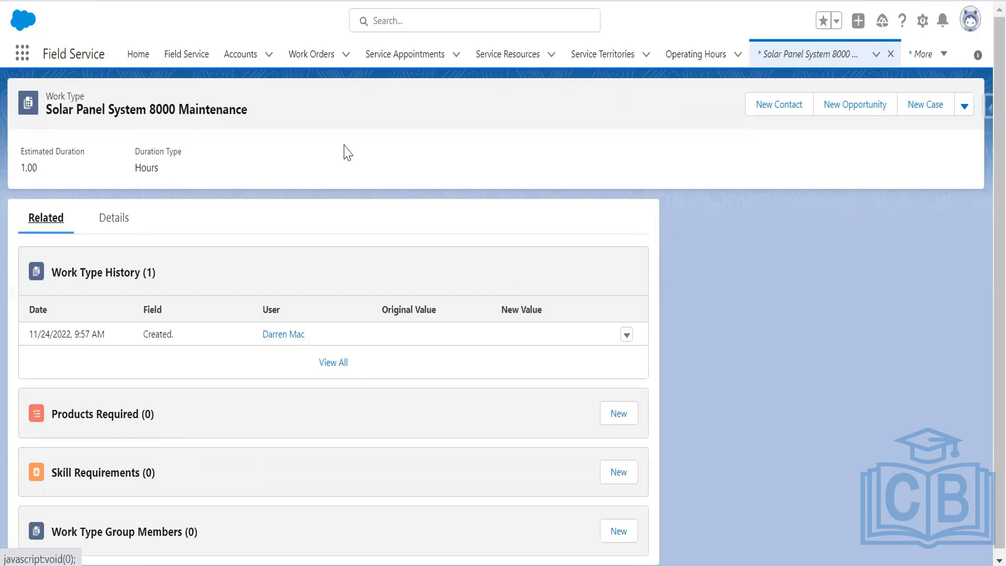
pyautogui.click(22, 52)
pyautogui.write('wor')
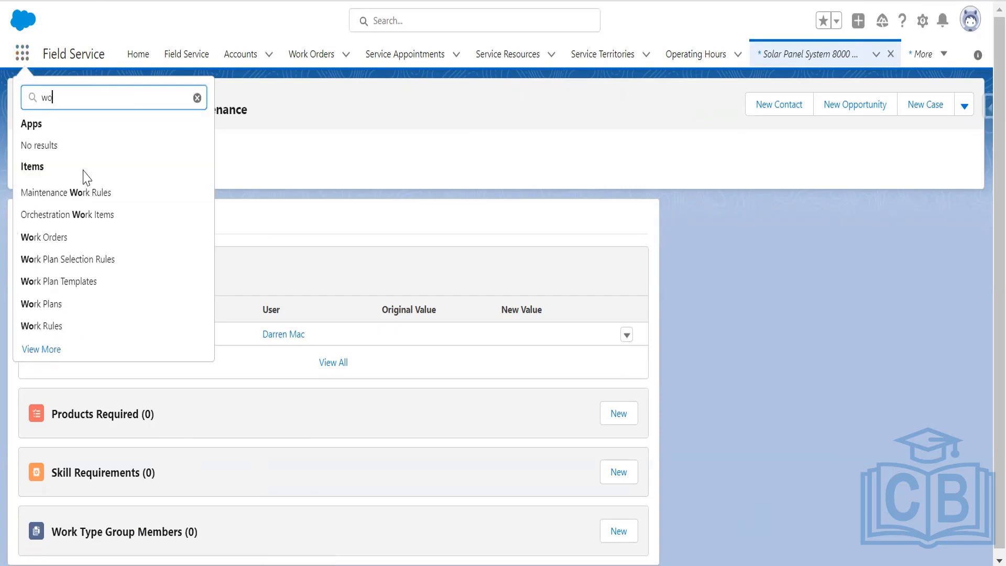
pyautogui.write('k')
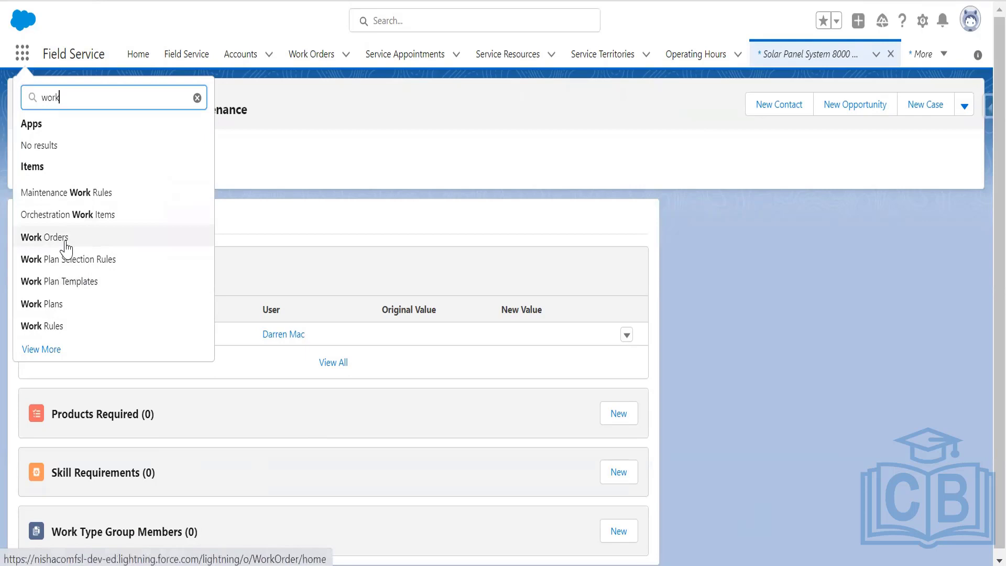
pyautogui.write(' typ')
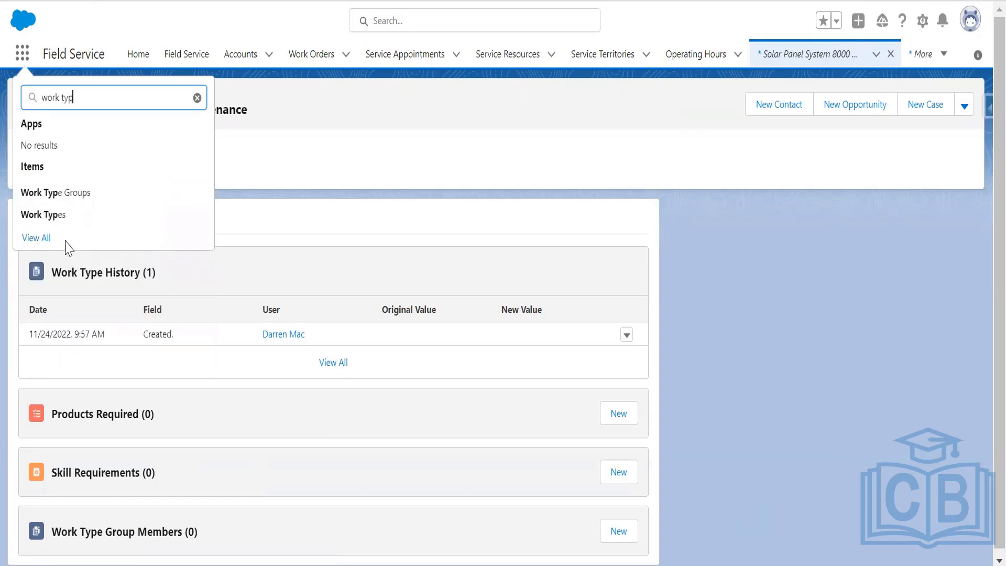
pyautogui.write('e')
pyautogui.click(197, 98)
pyautogui.click(348, 153)
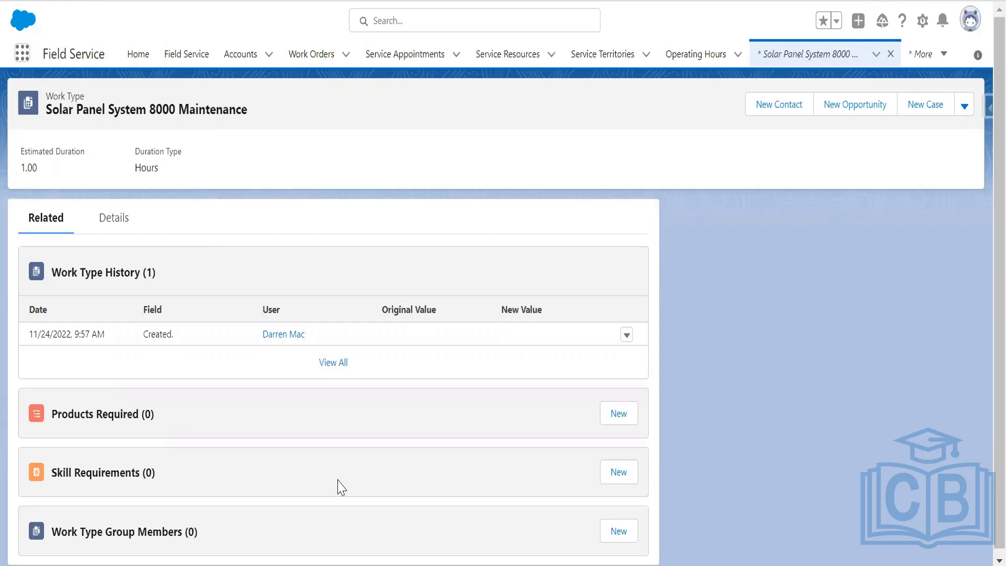
# - Find the Maintenance Plans object and start a new maintenance plan record
pyautogui.click(23, 53)
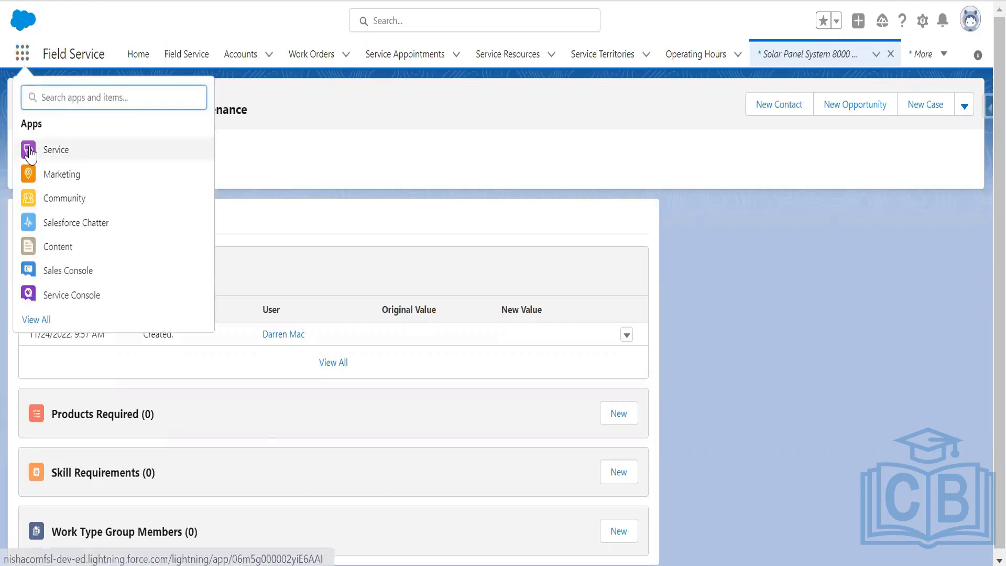
pyautogui.write('main')
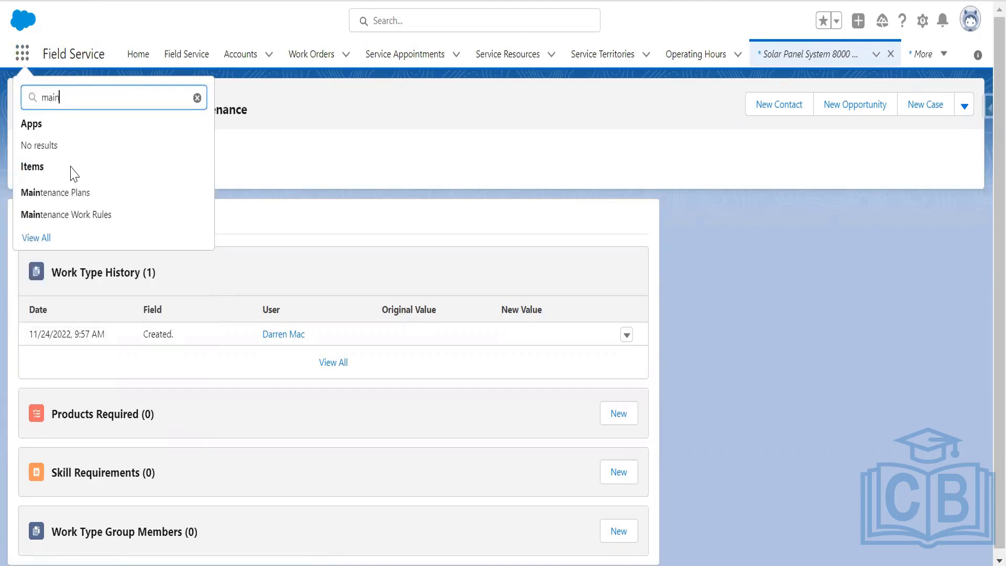
pyautogui.click(79, 194)
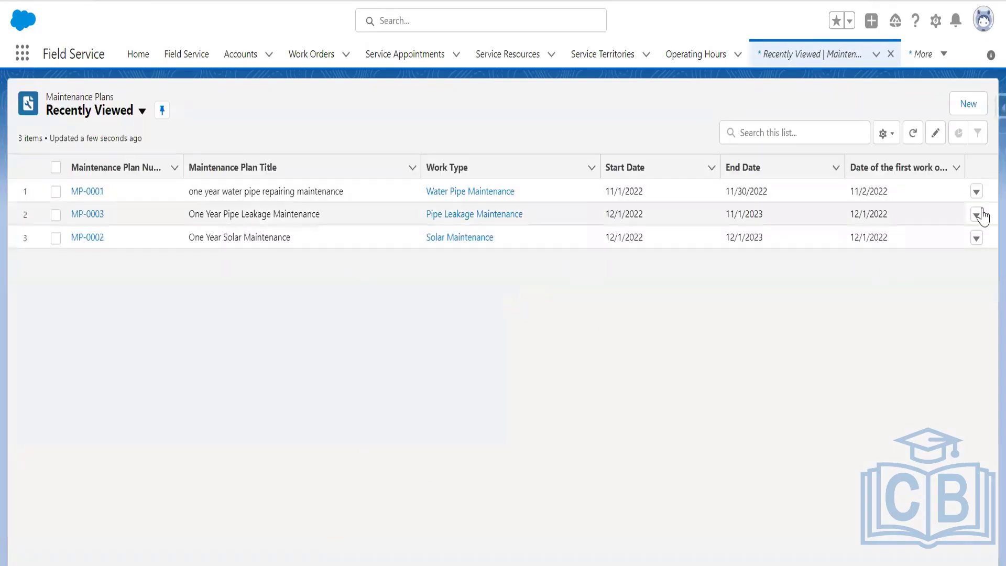
pyautogui.click(966, 103)
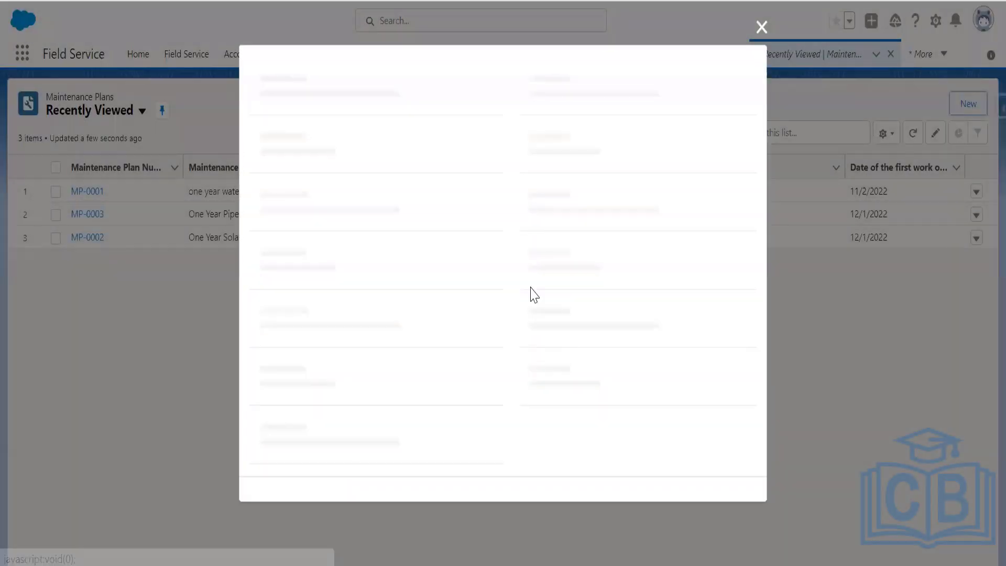
# - Assign the Solar Panel System 8000 Maintenance work type and the DreamHouse Realty account to the new maintenance plan
pyautogui.click(356, 159)
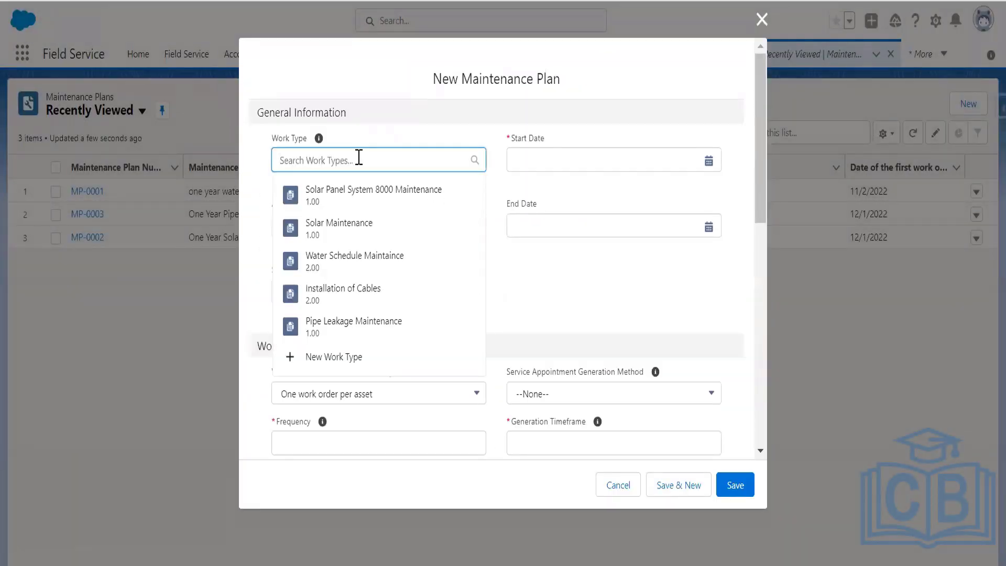
pyautogui.click(386, 204)
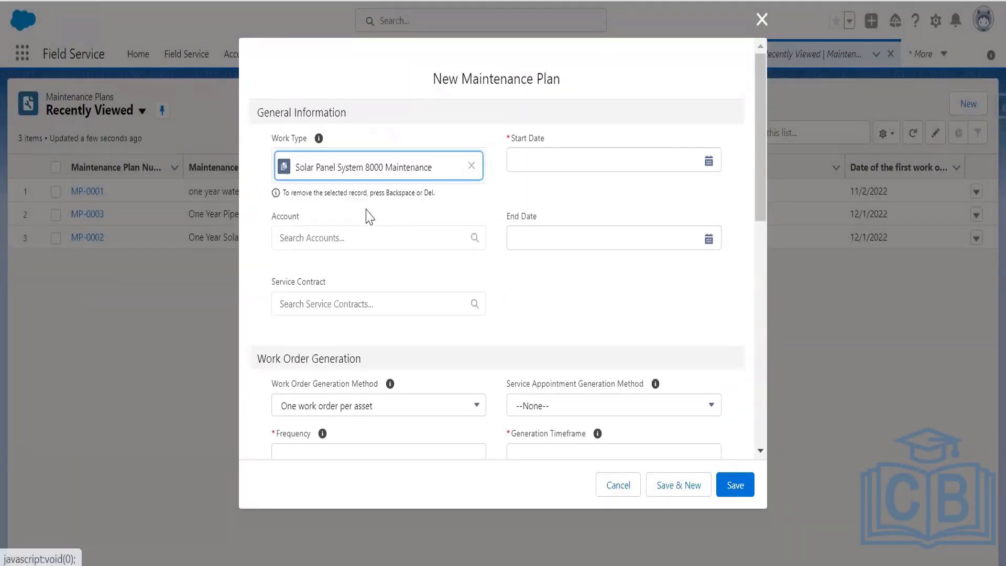
pyautogui.click(408, 237)
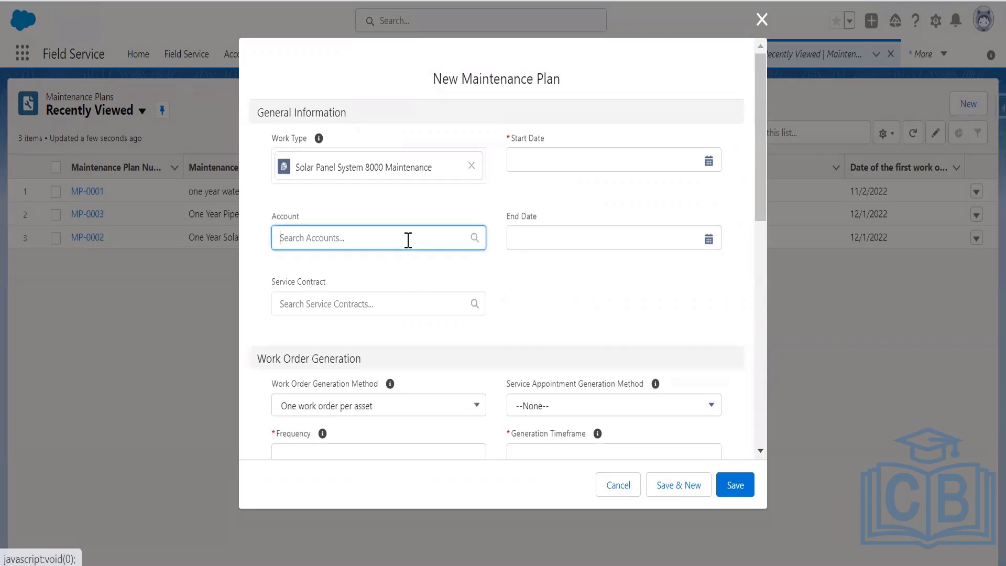
pyautogui.click(379, 273)
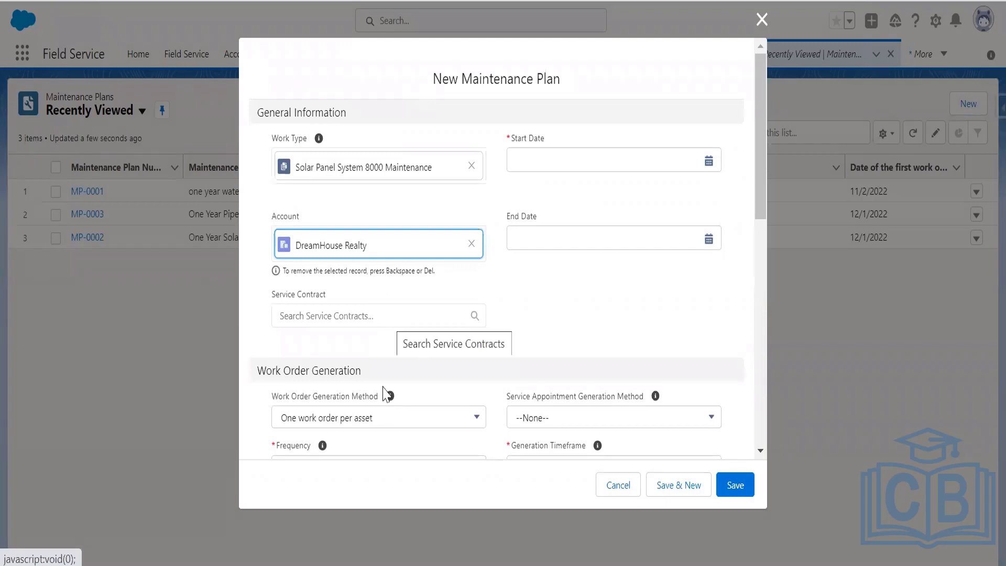
# - Set the maintenance plan's start date to 12/1/2022
pyautogui.click(709, 156)
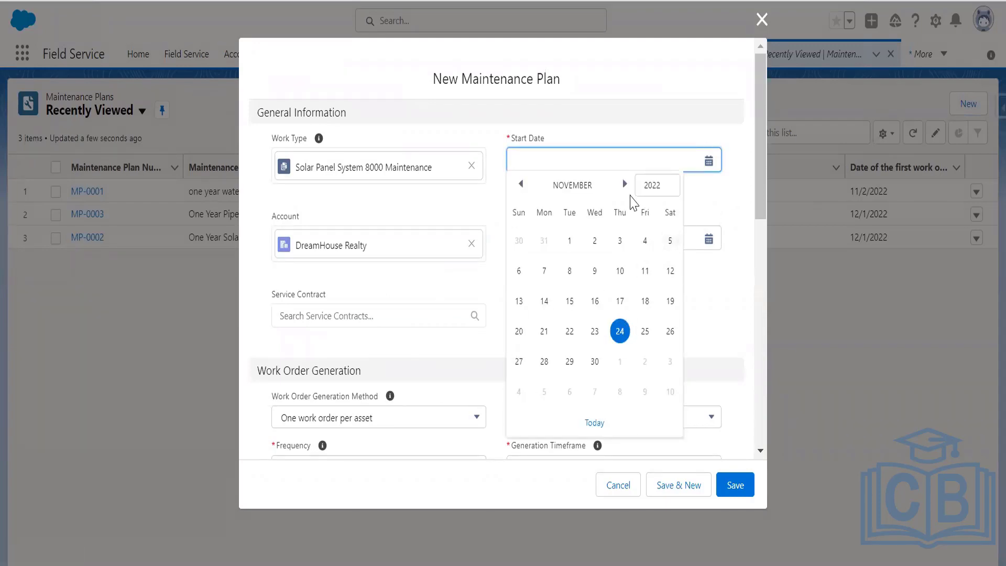
pyautogui.click(624, 185)
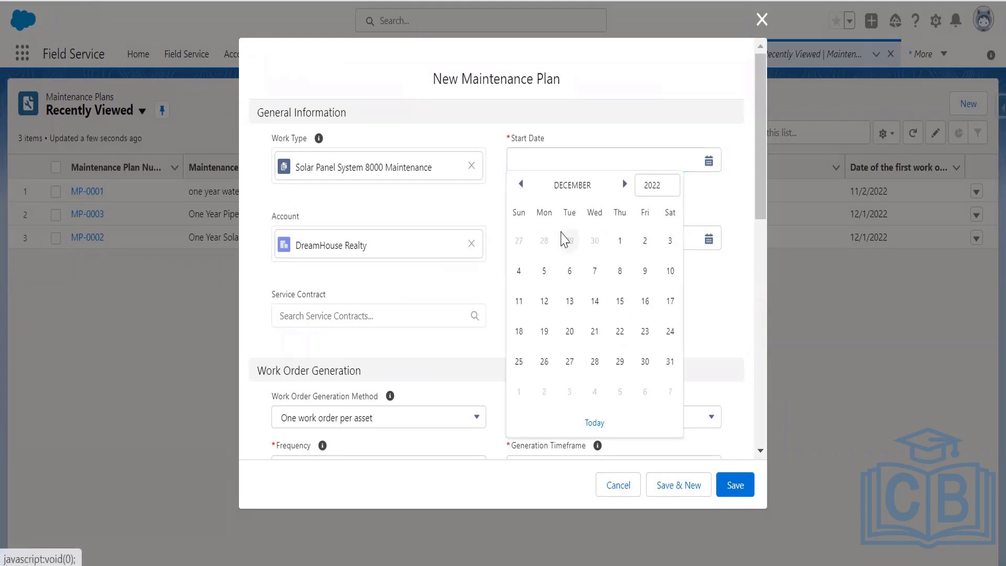
pyautogui.click(619, 242)
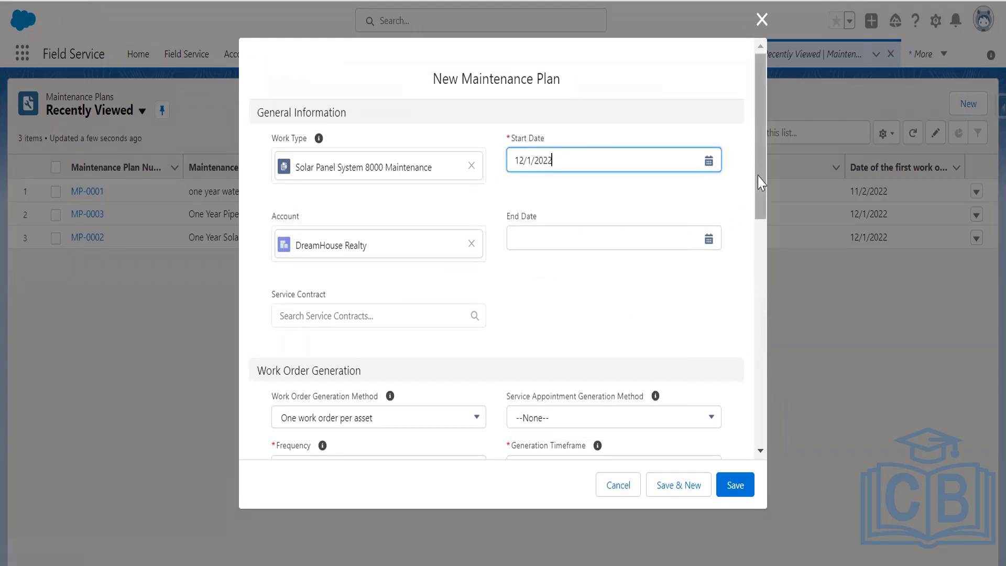
# - Set the maintenance plan's end date to 12/1/2023
pyautogui.moveTo(759, 192); pyautogui.dragTo(763, 224)
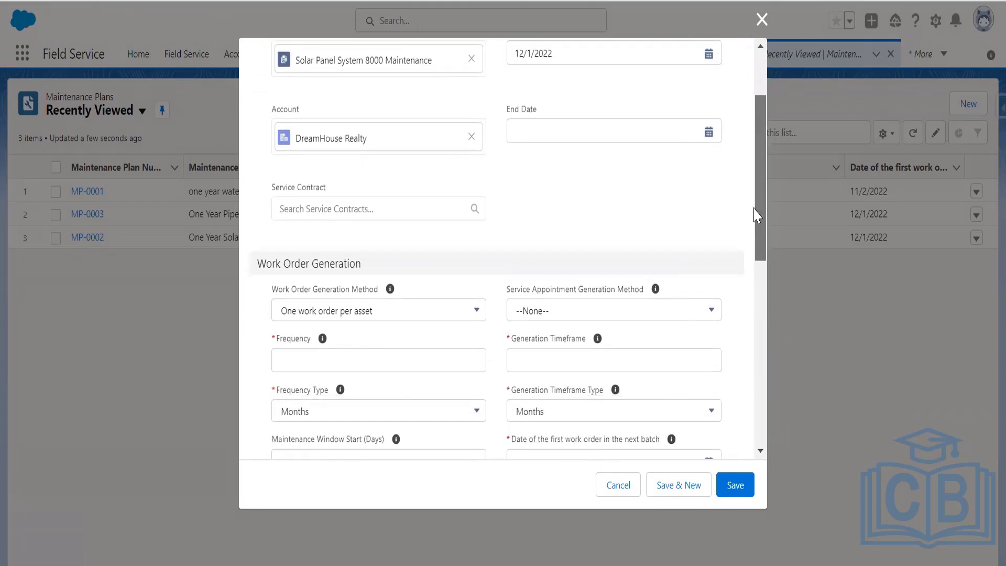
pyautogui.click(708, 133)
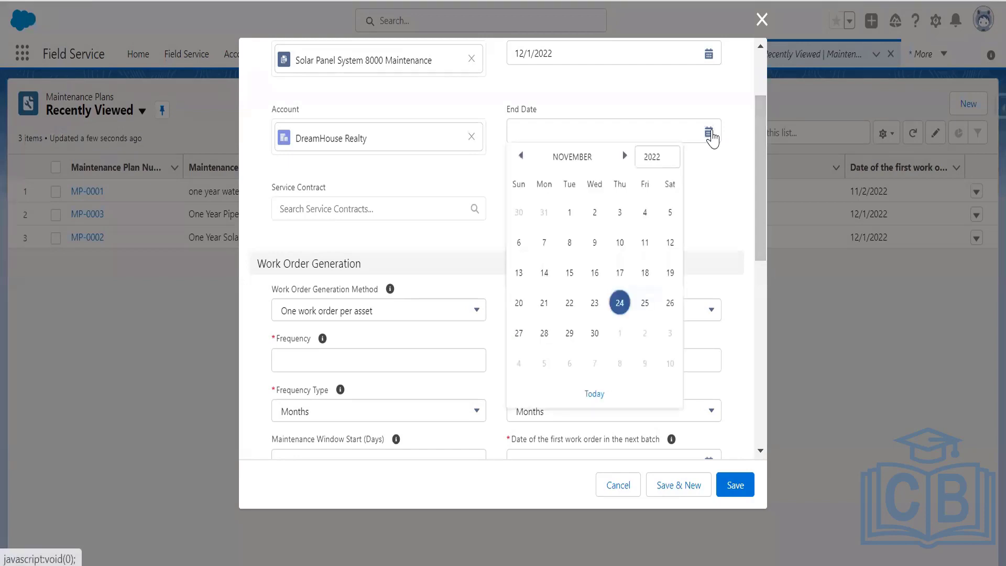
pyautogui.click(675, 163)
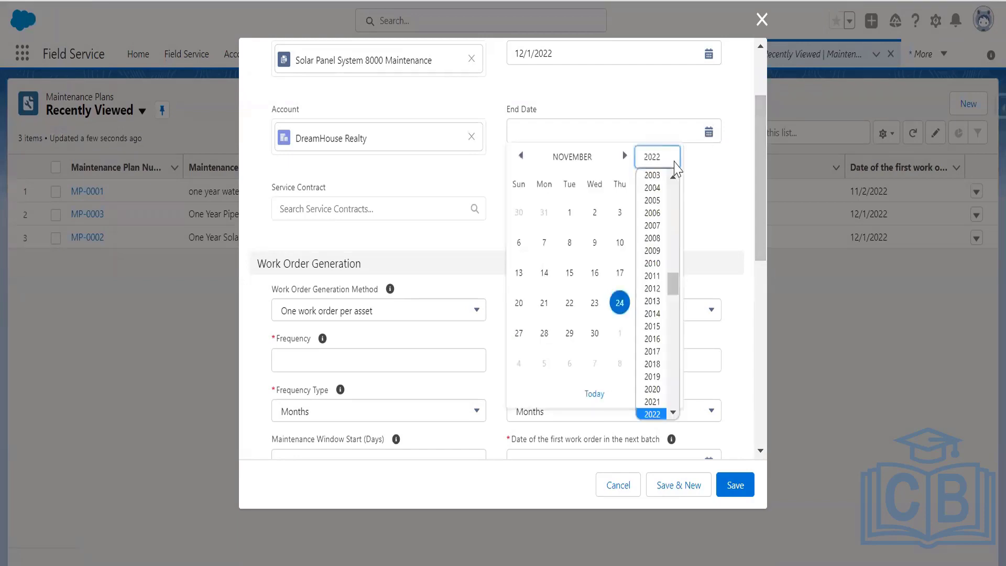
pyautogui.scroll(-1, 676, 415)
pyautogui.click(655, 388)
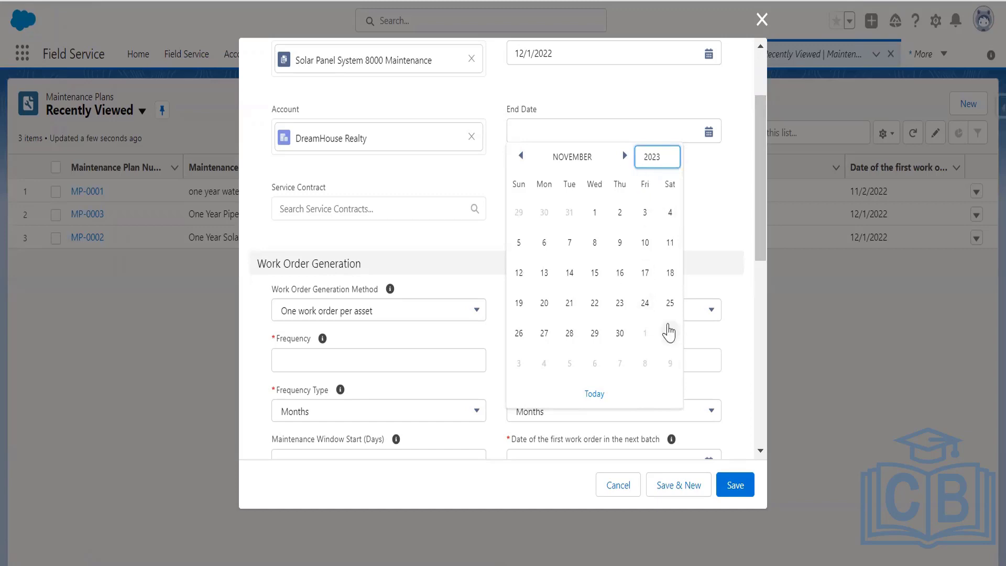
pyautogui.click(624, 156)
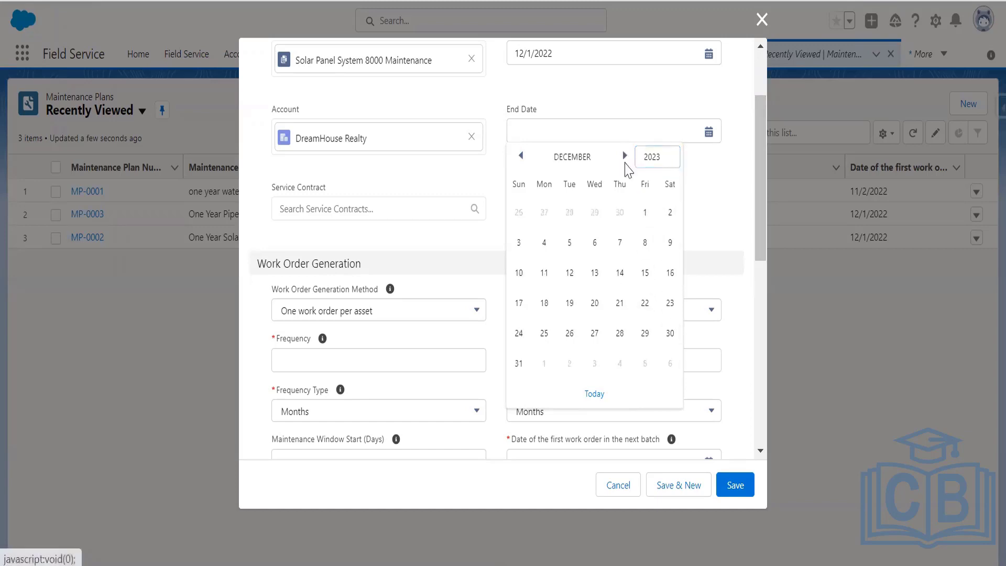
pyautogui.click(644, 213)
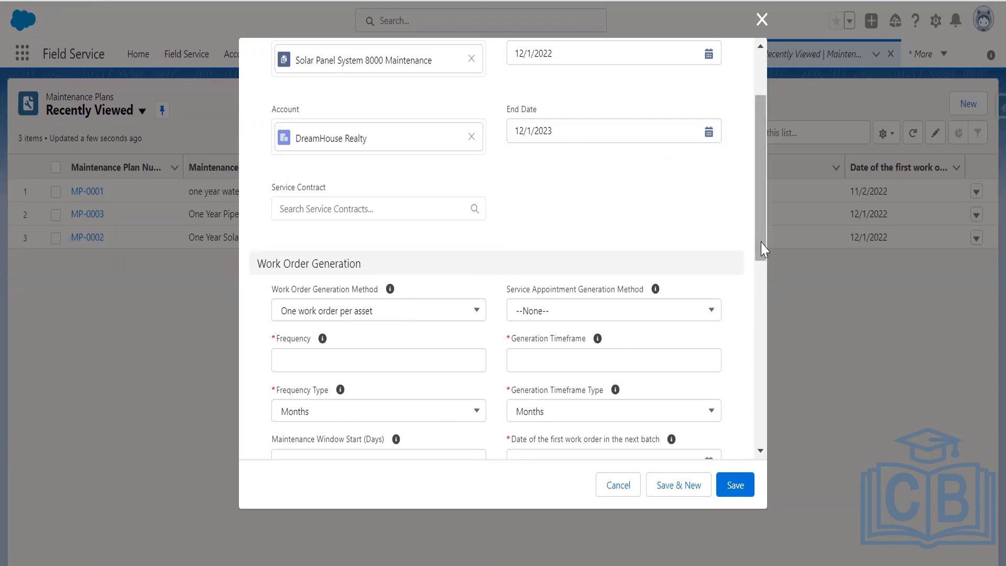
# - Set the Frequency in the maintenance plan's work order generation settings to 1
pyautogui.moveTo(762, 259); pyautogui.dragTo(762, 290)
pyautogui.scroll(-1, 762, 292)
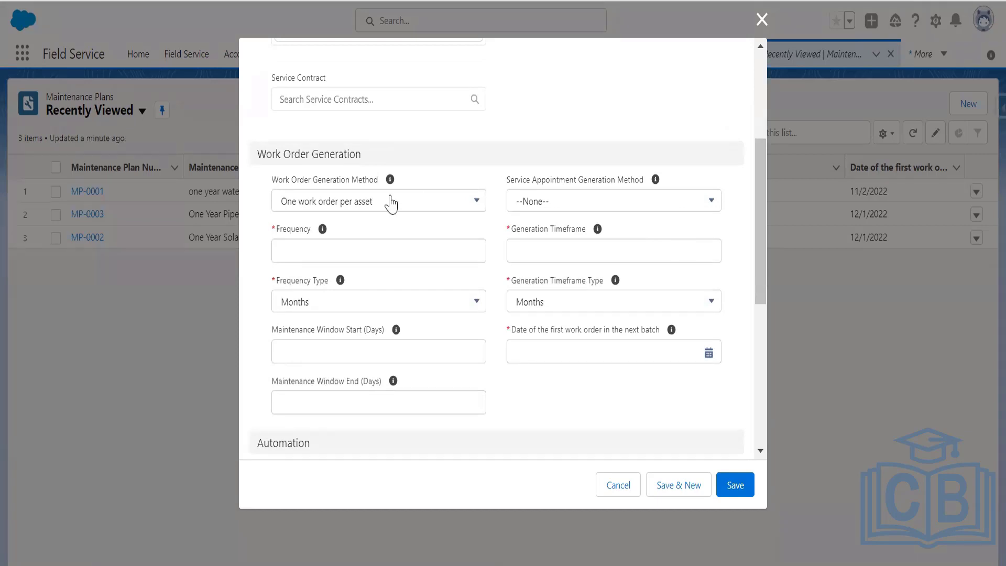
pyautogui.click(359, 251)
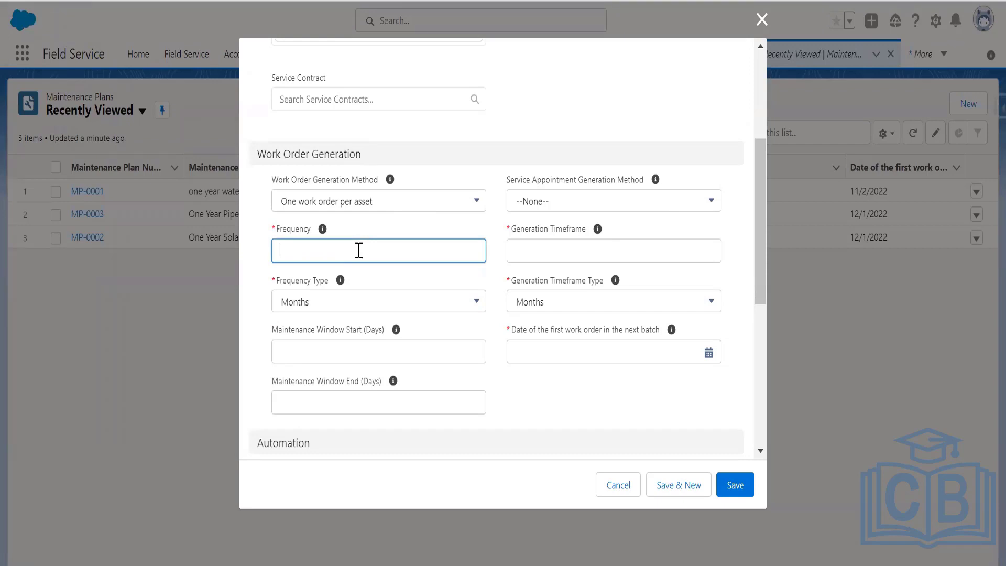
pyautogui.moveTo(323, 234)
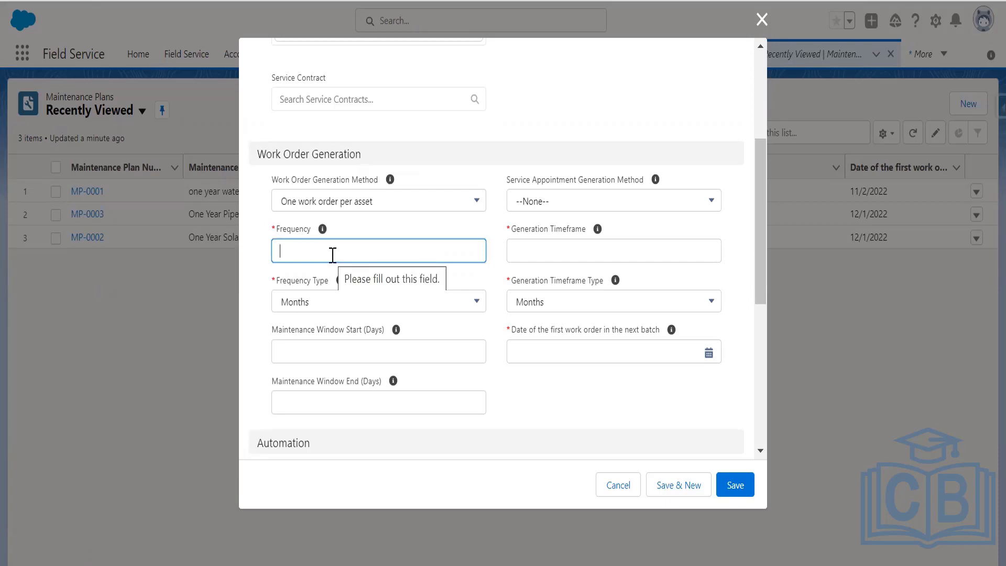
pyautogui.write('1')
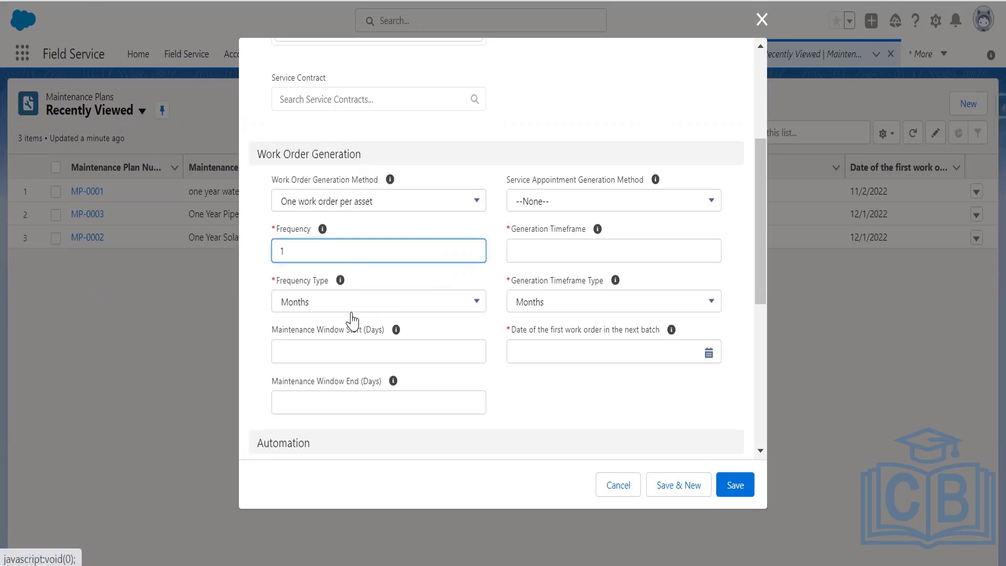
# - Set the maintenance plan's Generation Timeframe to 12 and the date of the first work order in the next batch to 12/1/2022
pyautogui.click(557, 250)
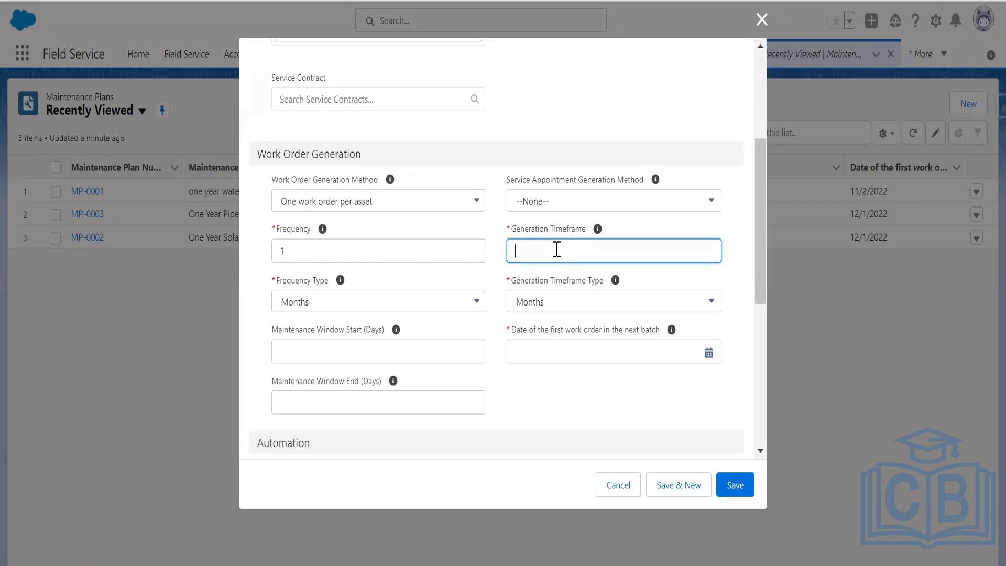
pyautogui.write('12')
pyautogui.click(708, 353)
pyautogui.click(624, 203)
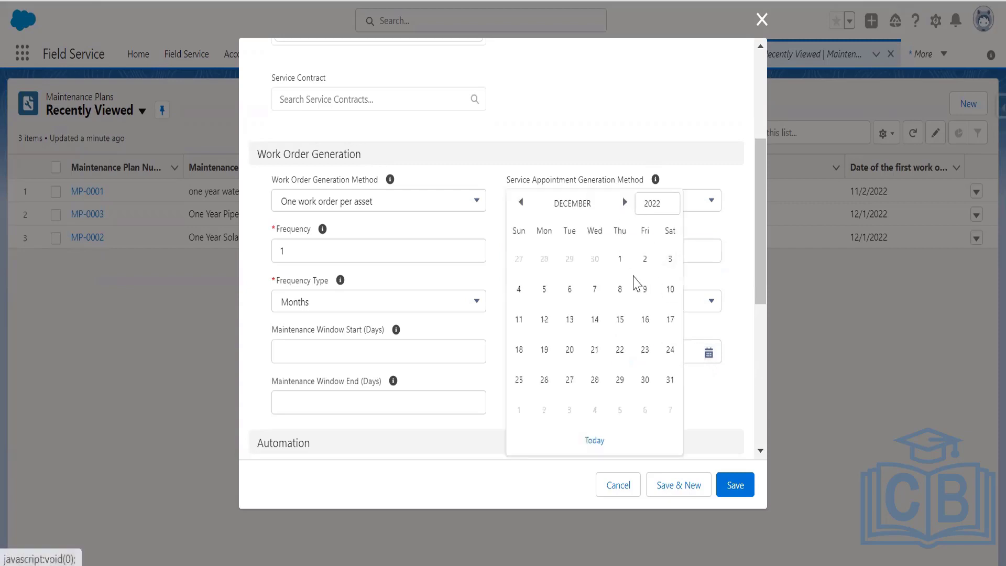
pyautogui.click(619, 259)
pyautogui.click(632, 396)
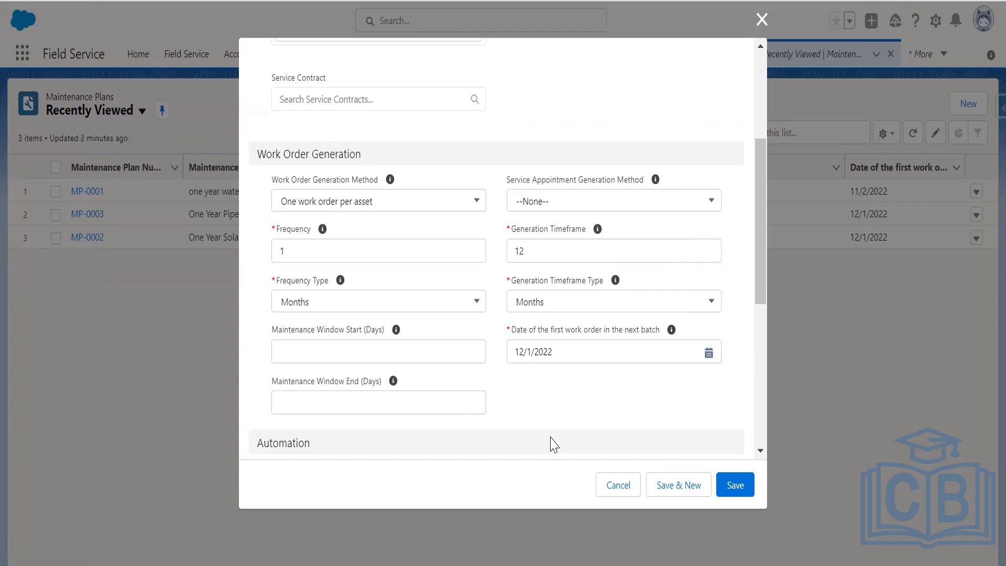
# - Set both the Maintenance Window Start and End to 3 days, and save the maintenance plan
pyautogui.click(390, 354)
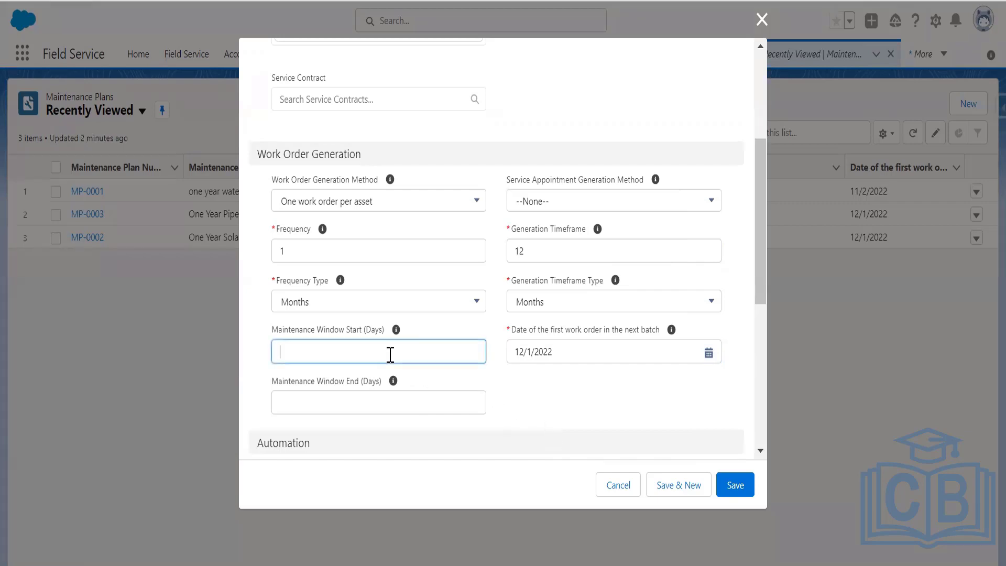
pyautogui.write('3')
pyautogui.click(374, 400)
pyautogui.write('3')
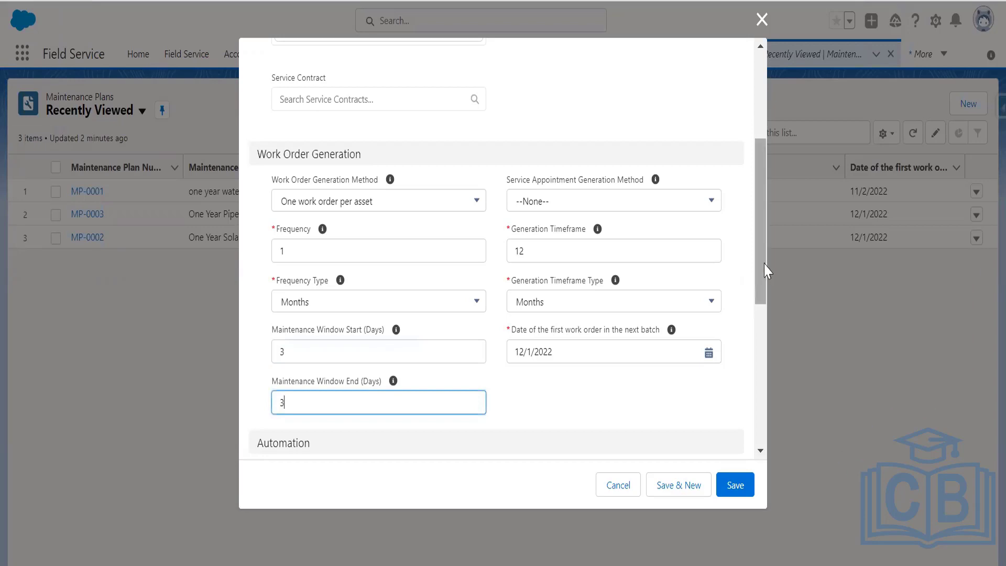
pyautogui.moveTo(763, 269); pyautogui.dragTo(765, 333)
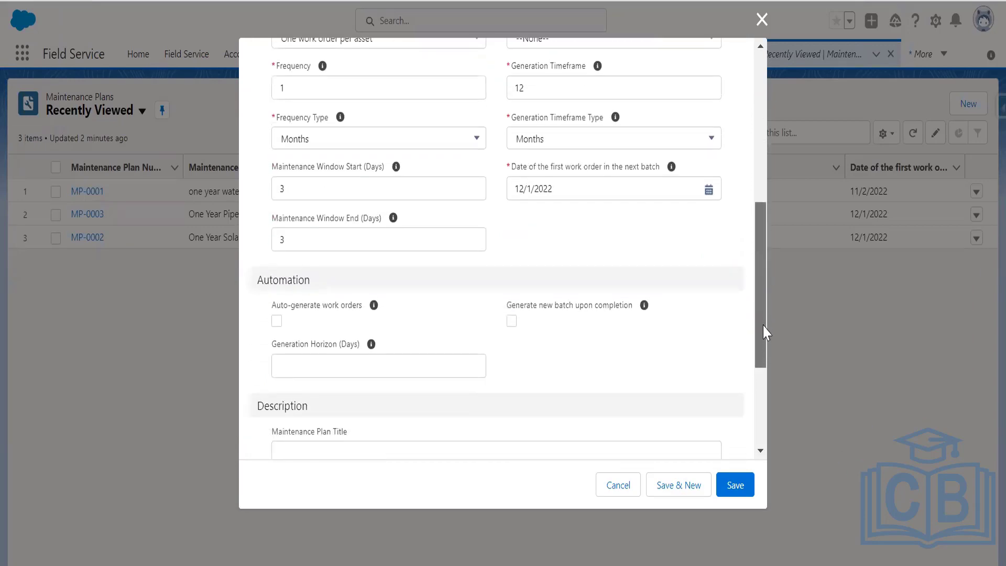
pyautogui.moveTo(765, 333); pyautogui.dragTo(777, 435)
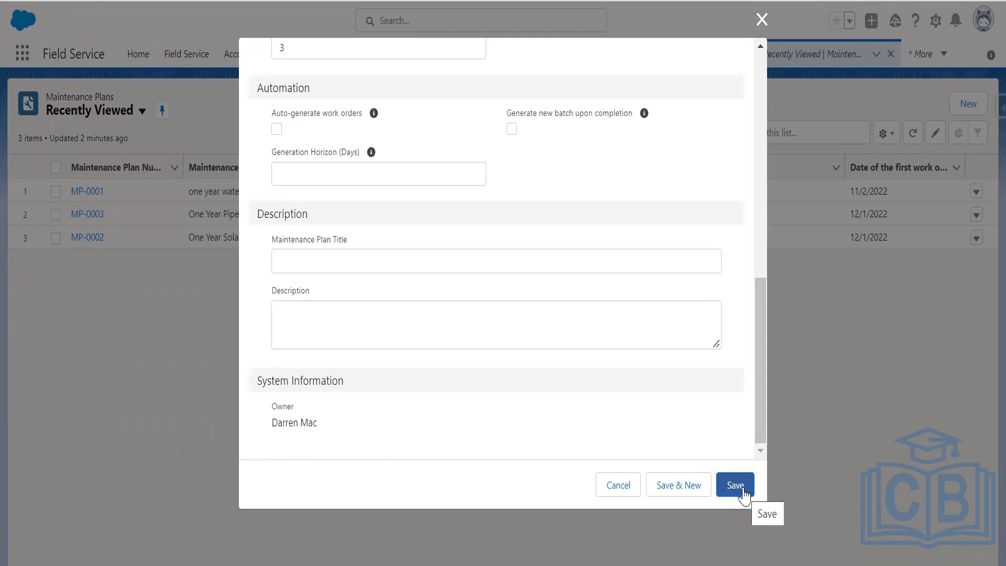
pyautogui.click(743, 488)
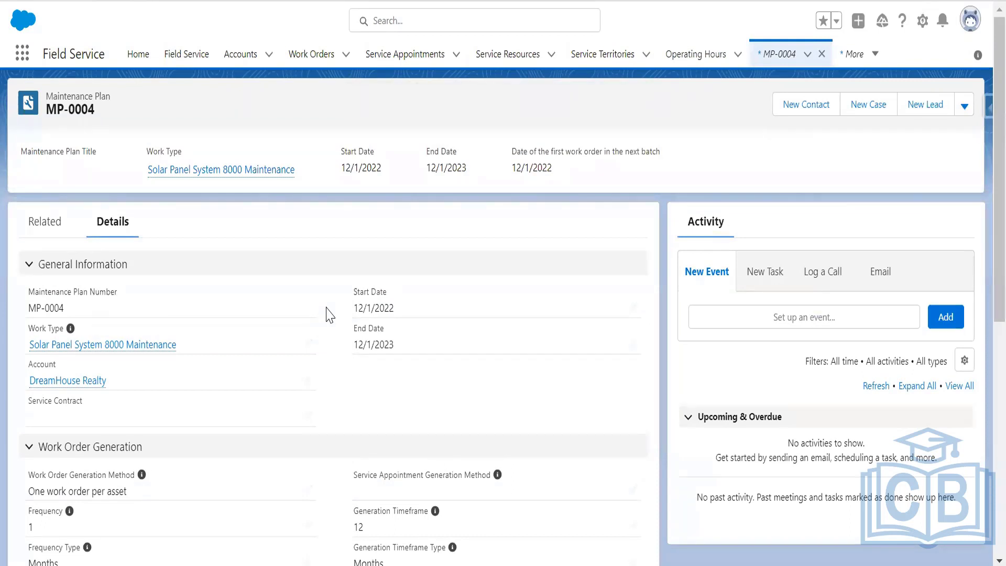
# - Switch to the outline in Notepad++ and highlight the work type step and the maintenance work rule step
pyautogui.click(674, 548)
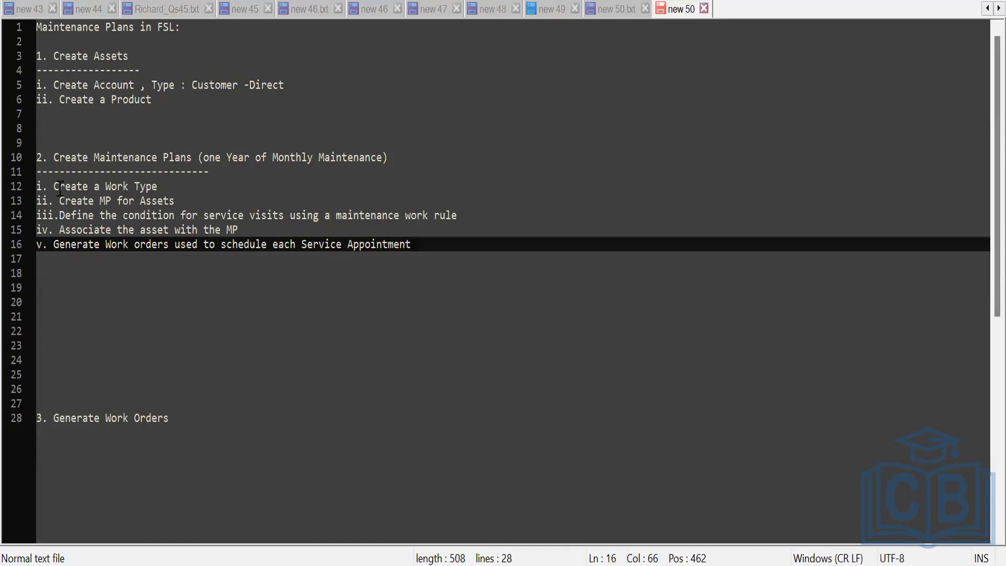
pyautogui.moveTo(56, 184); pyautogui.dragTo(135, 186)
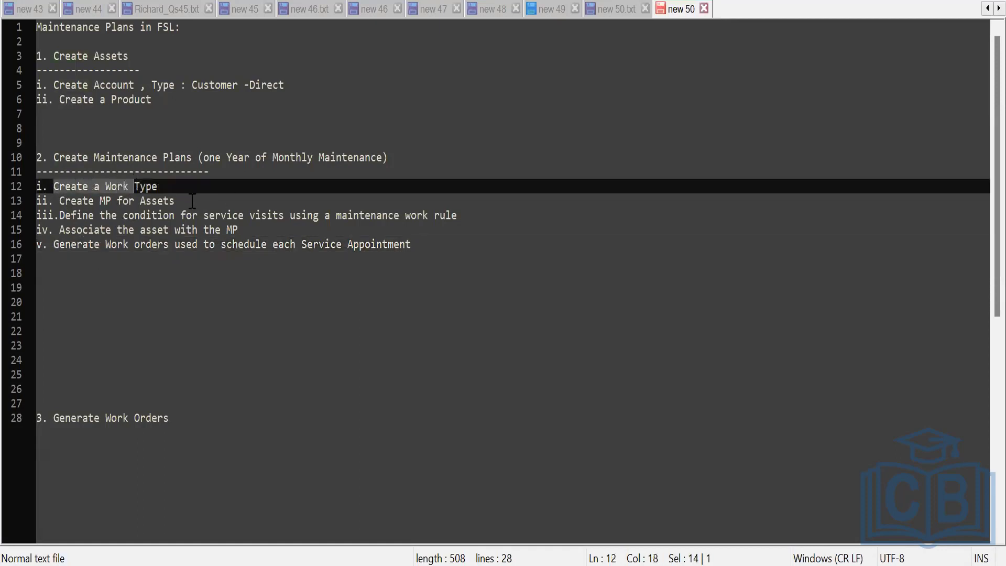
pyautogui.moveTo(231, 201); pyautogui.dragTo(458, 219)
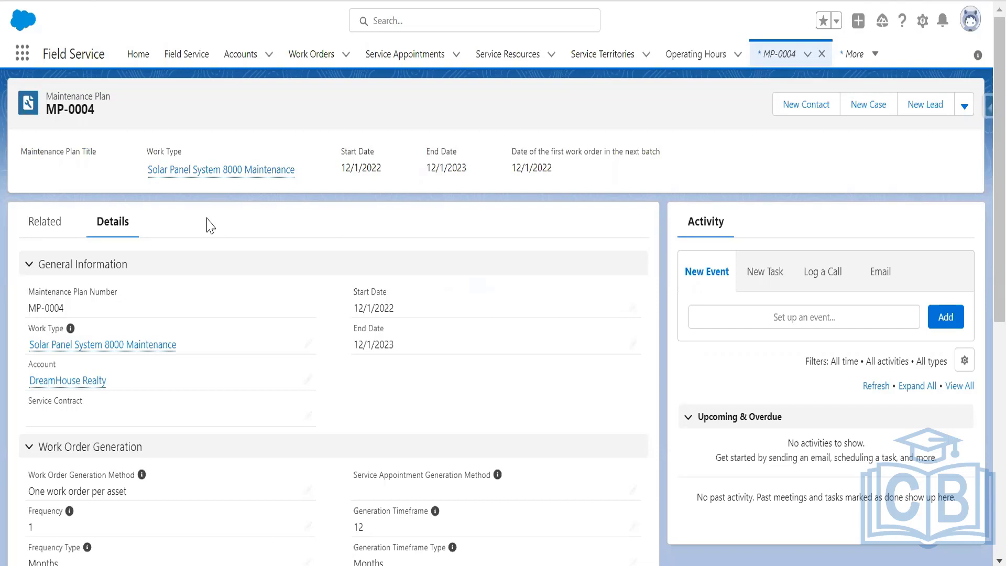
# - Start a new maintenance work rule for plan MP-0004 titled "Monthly Solar Maintenance 8000"
pyautogui.click(45, 223)
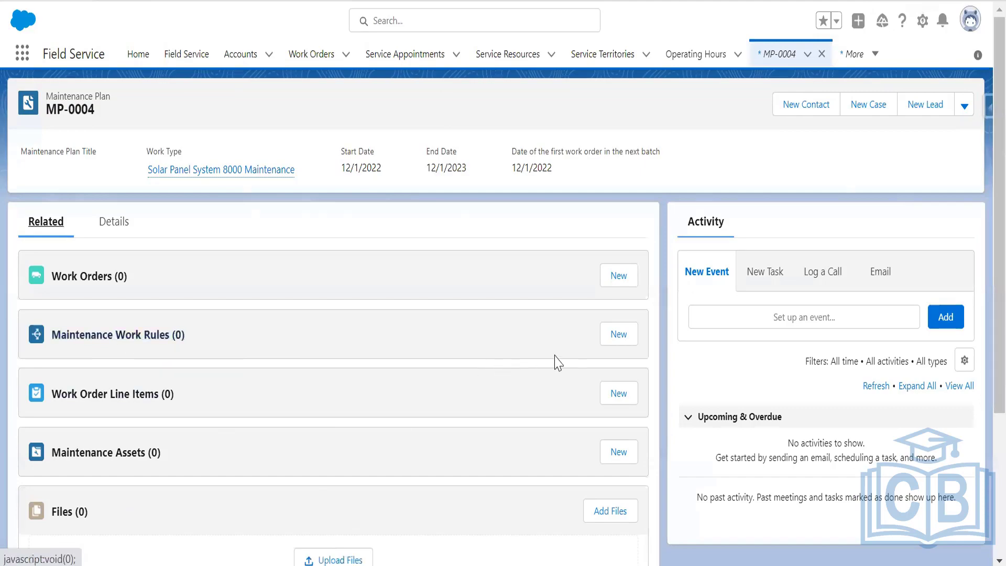
pyautogui.click(618, 335)
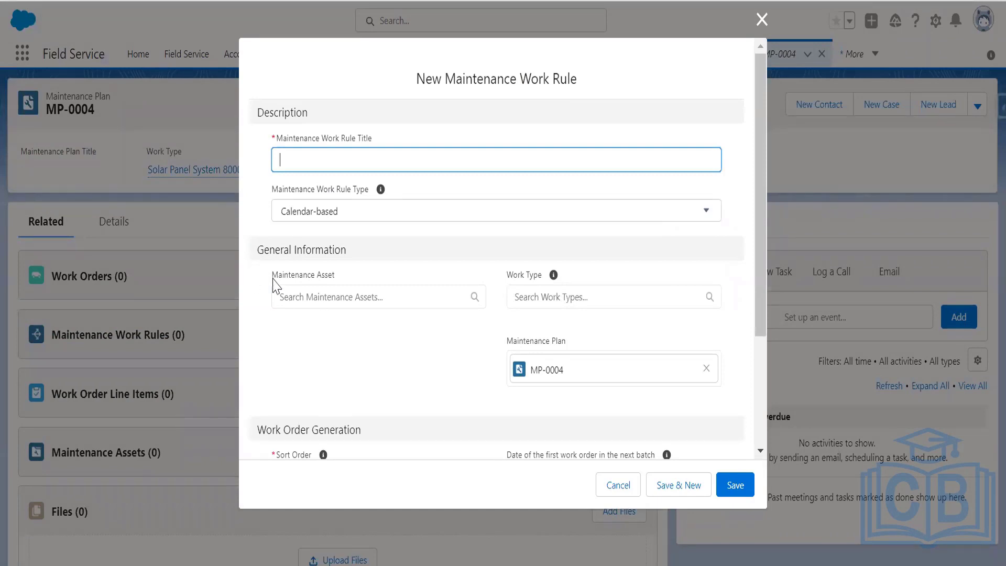
pyautogui.write('Monthly Solar Main')
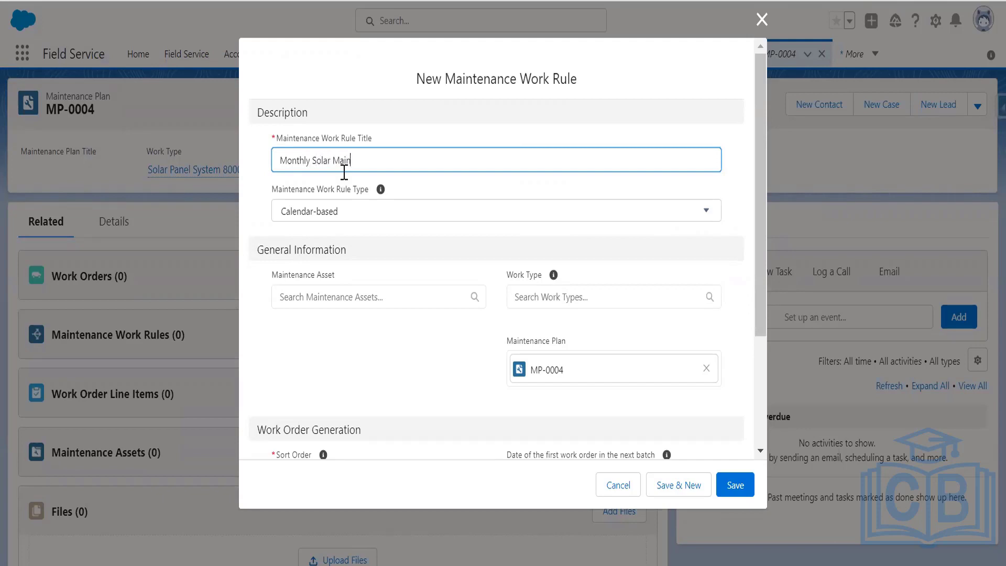
pyautogui.write('tenance 8000')
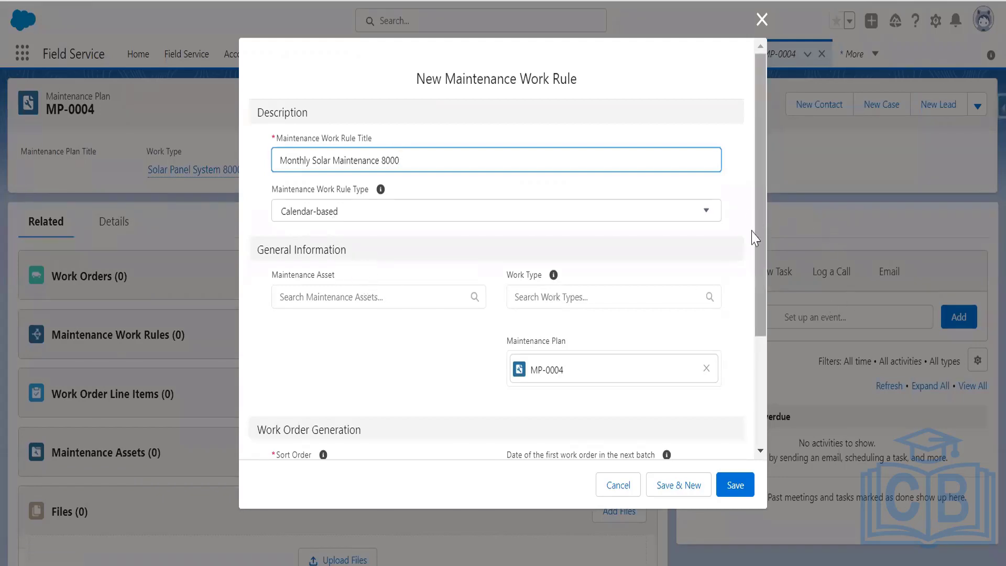
# - Assign the Solar Panel System 8000 Maintenance work type to the work rule, leaving the maintenance asset empty
pyautogui.click(590, 297)
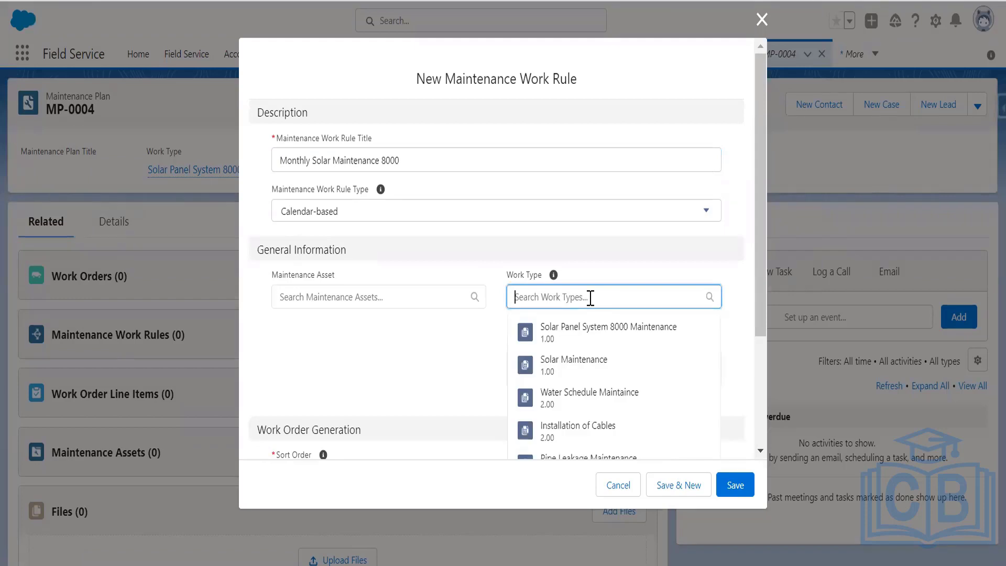
pyautogui.click(583, 335)
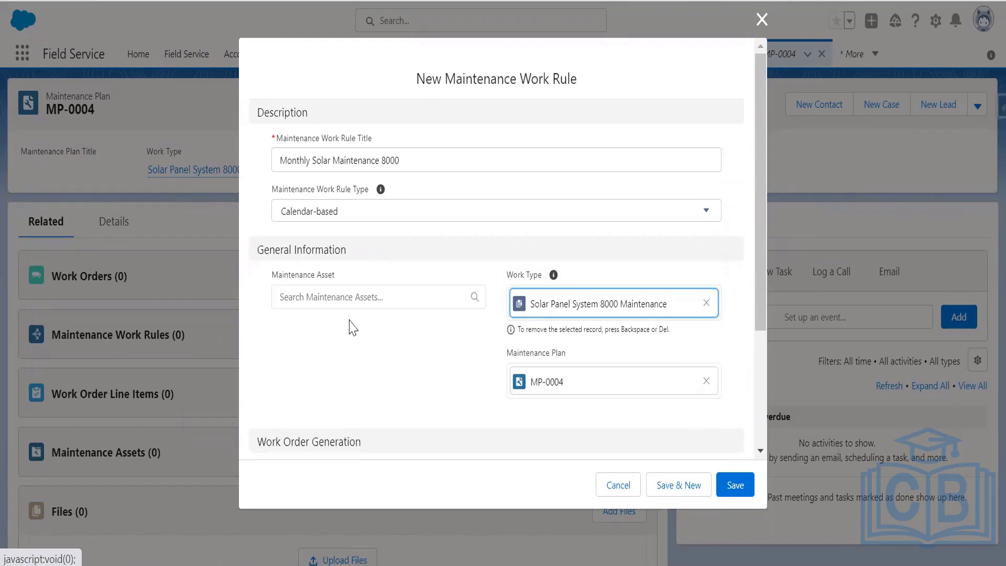
pyautogui.click(344, 298)
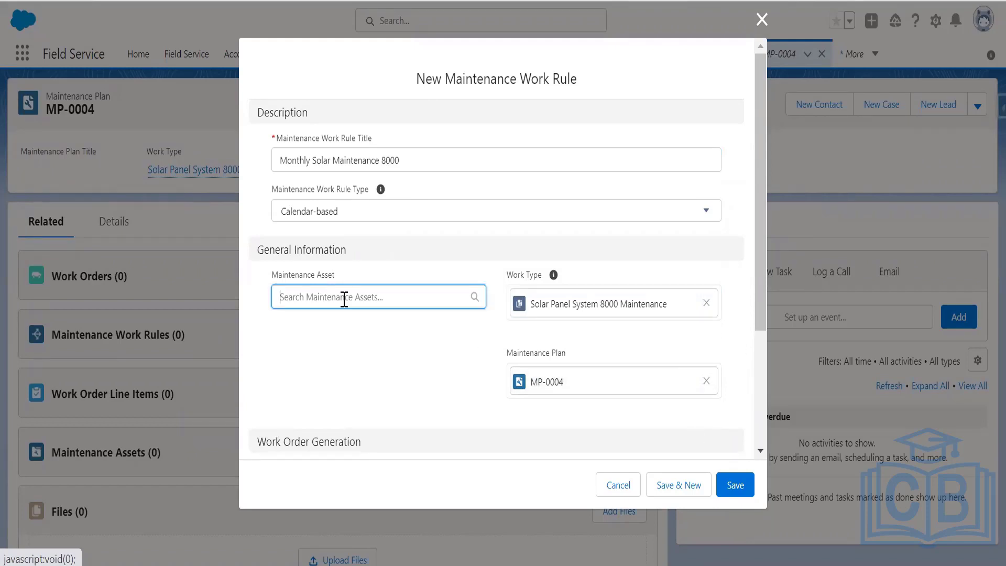
pyautogui.click(476, 281)
# - Set the work rule's Sort Order to 1 and its date of the first work order in the next batch to 12/1/2022
pyautogui.moveTo(761, 254); pyautogui.dragTo(770, 341)
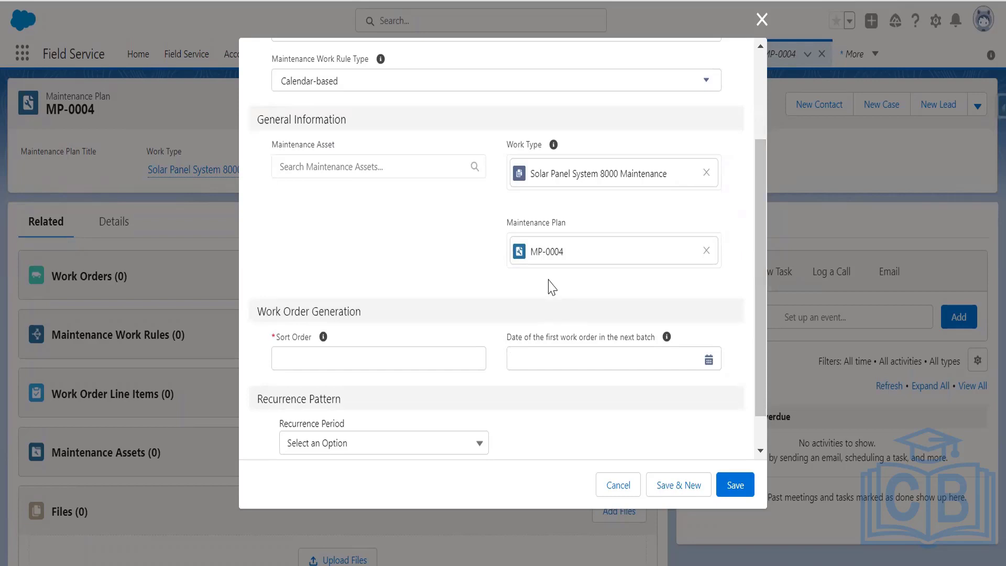
pyautogui.click(304, 354)
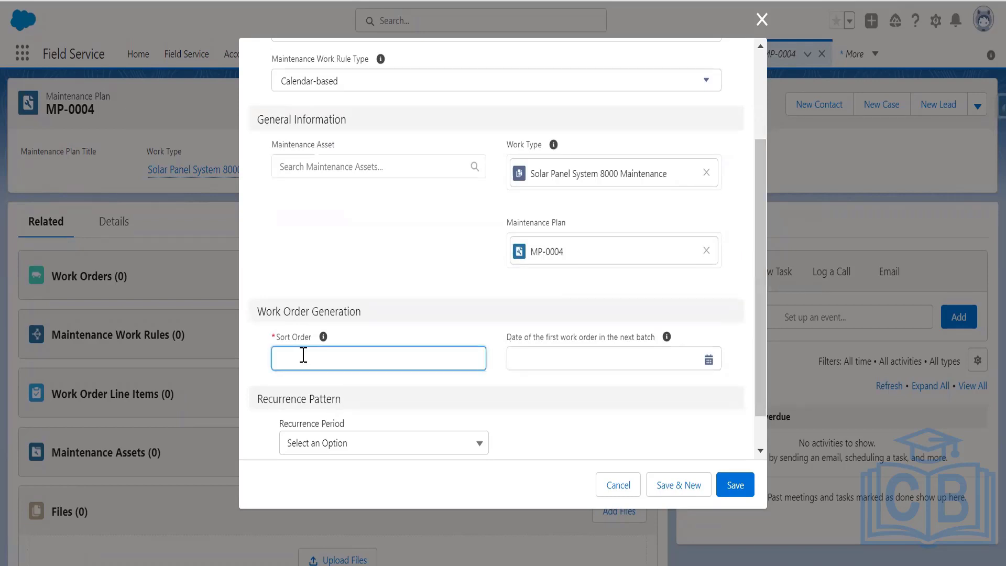
pyautogui.write('1')
pyautogui.click(709, 361)
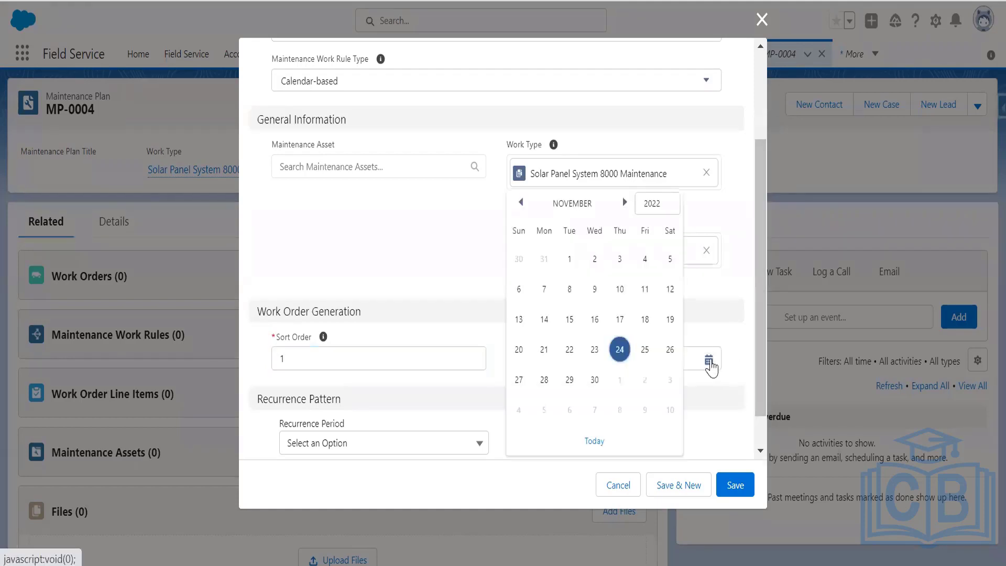
pyautogui.click(625, 202)
pyautogui.click(617, 259)
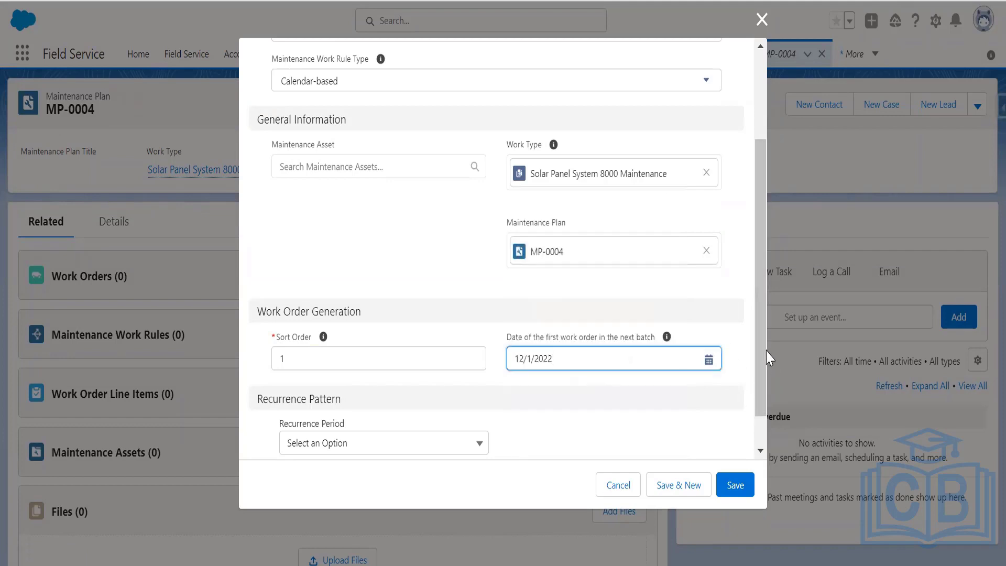
# - Set the work rule's Recurrence Period to Months
pyautogui.moveTo(762, 357); pyautogui.dragTo(762, 384)
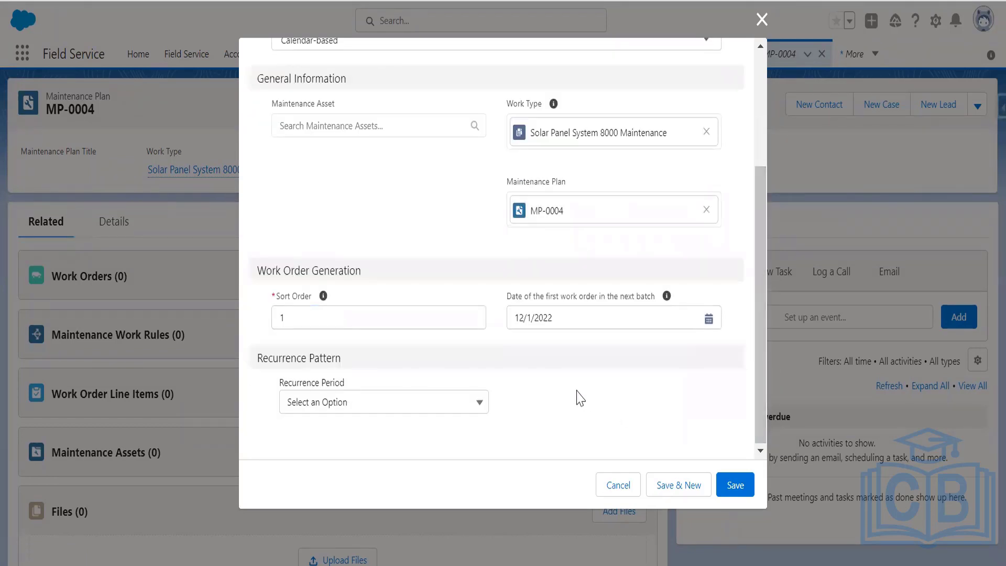
pyautogui.click(343, 402)
pyautogui.click(771, 363)
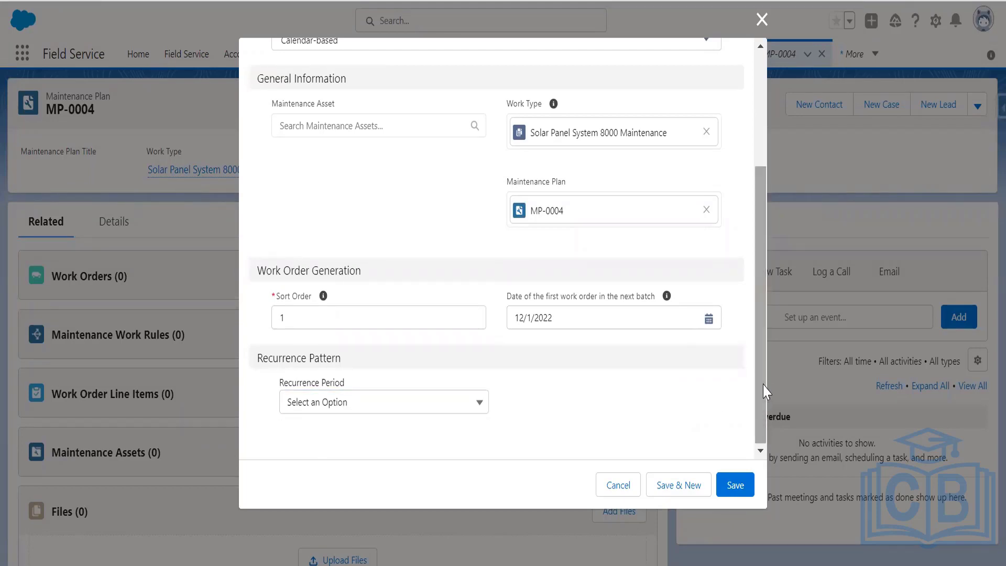
pyautogui.click(401, 414)
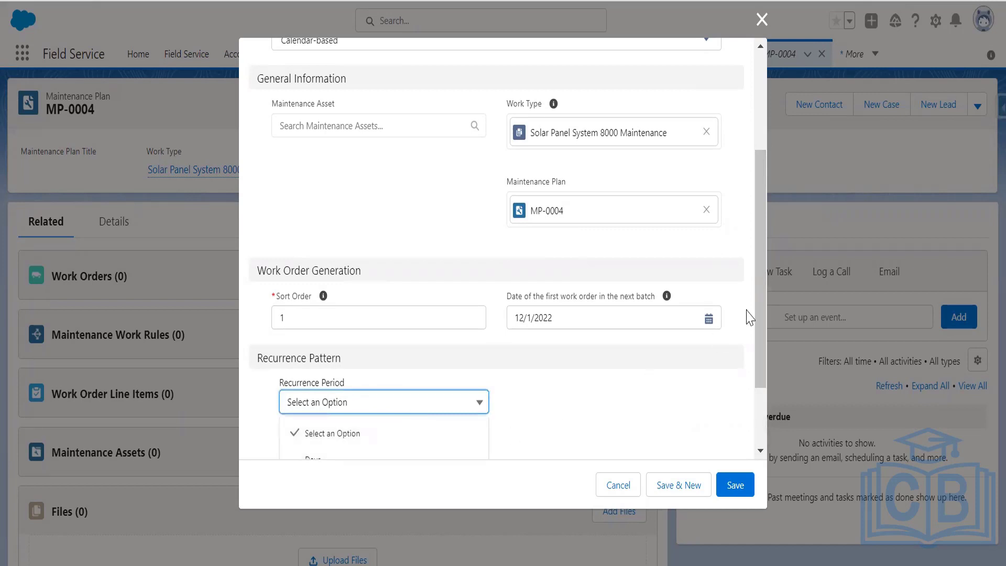
pyautogui.click(757, 327)
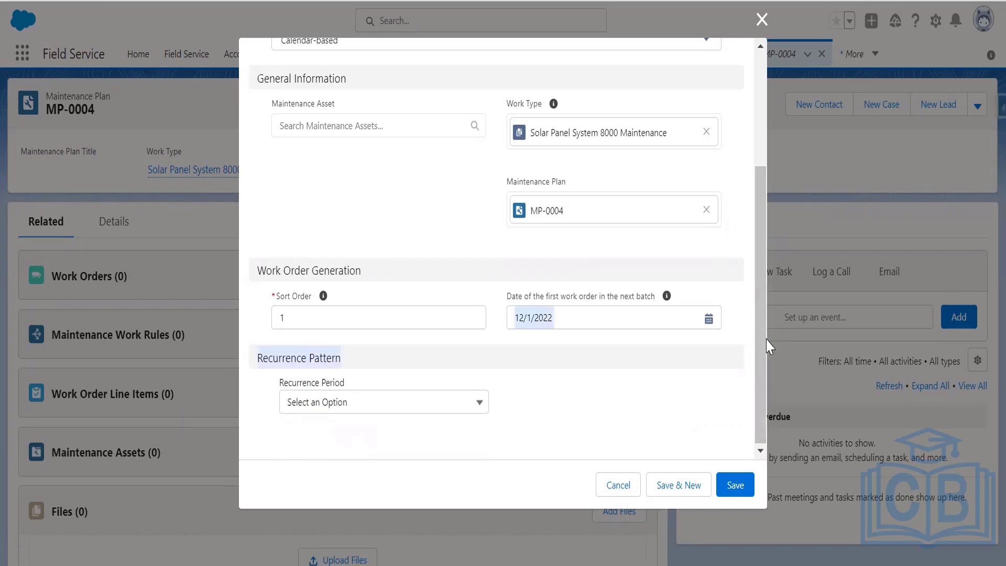
pyautogui.click(359, 404)
pyautogui.click(335, 454)
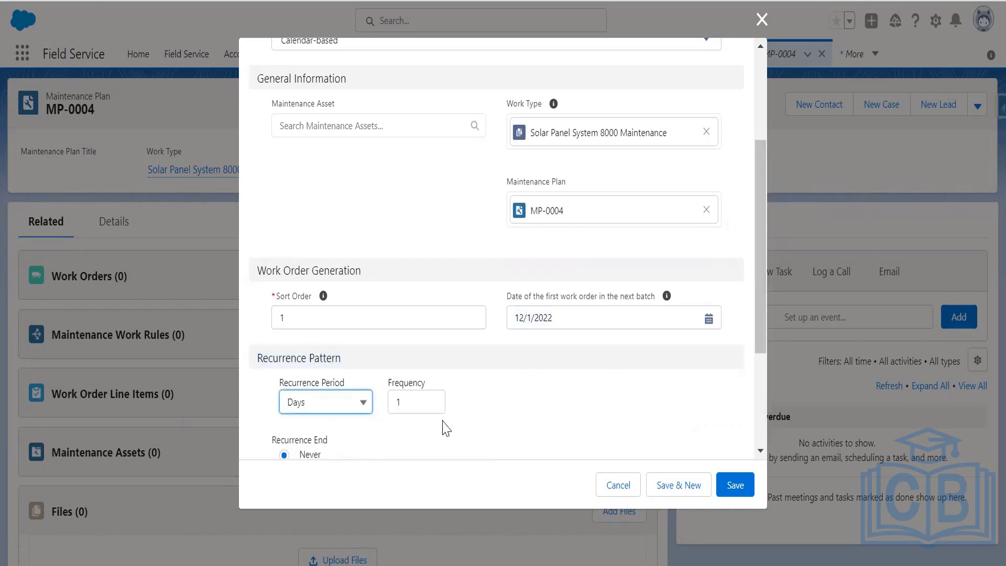
pyautogui.scroll(-4, 639, 399)
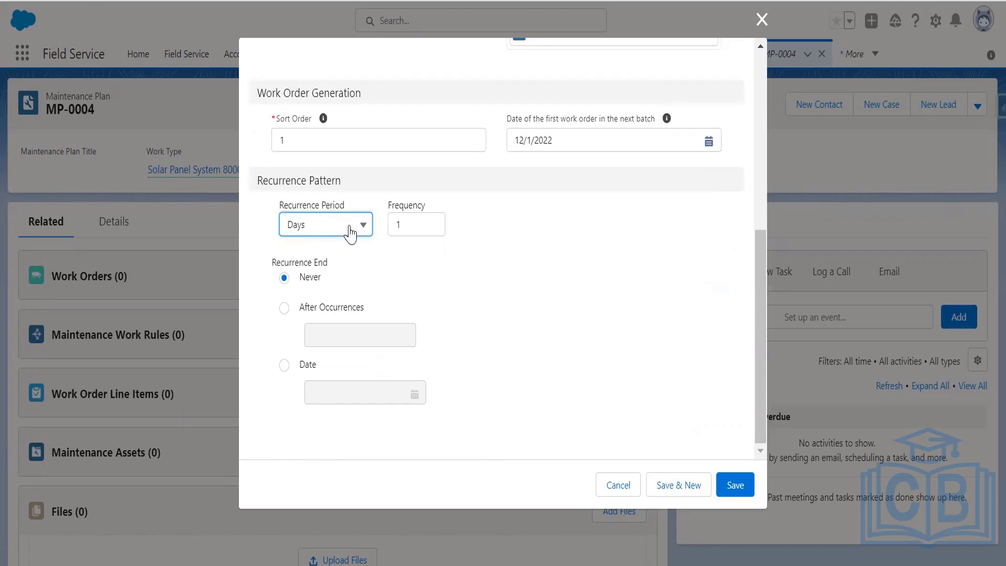
pyautogui.click(350, 232)
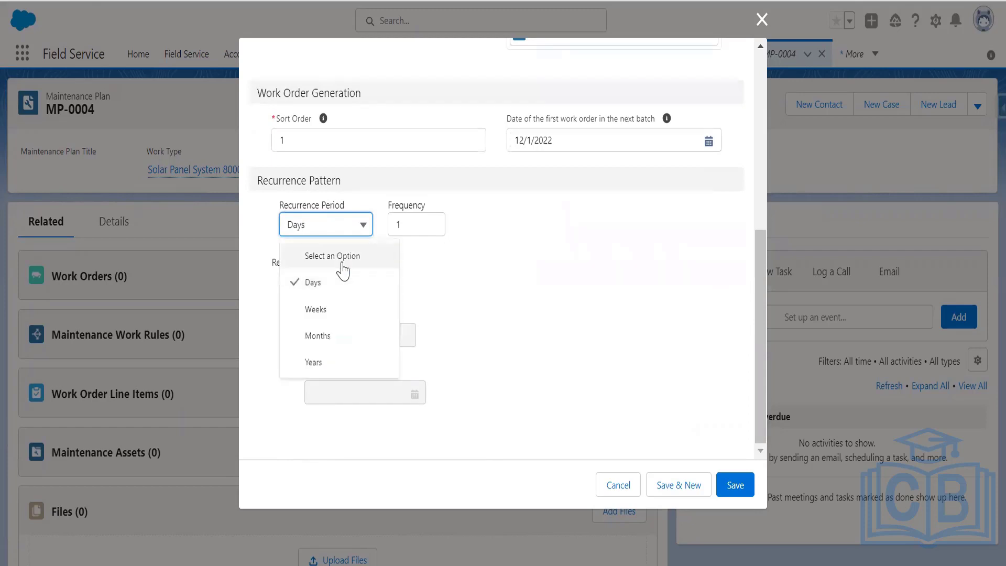
pyautogui.click(335, 338)
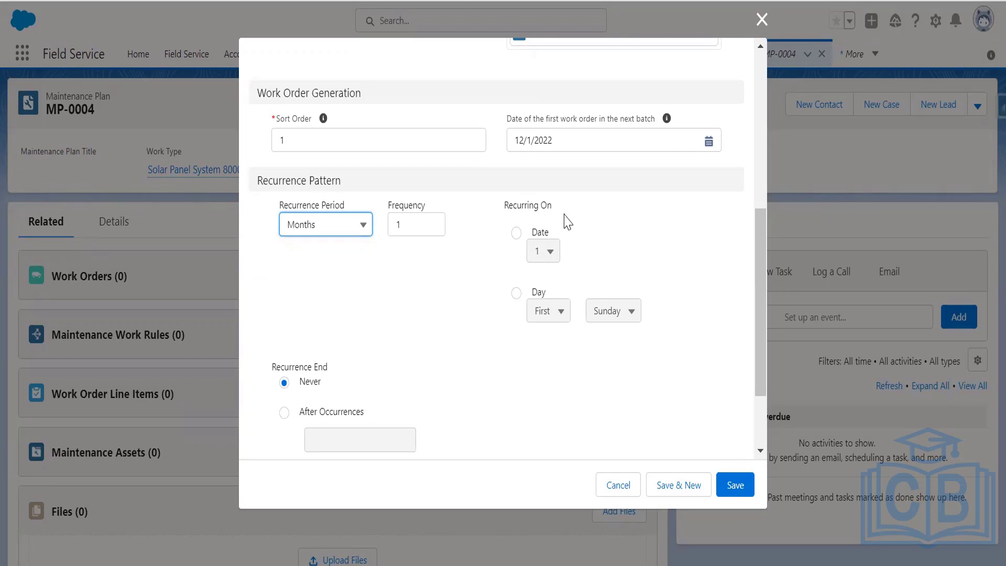
# - Make the work rule recur on date 1 of the month, review its settings and save it
pyautogui.click(516, 233)
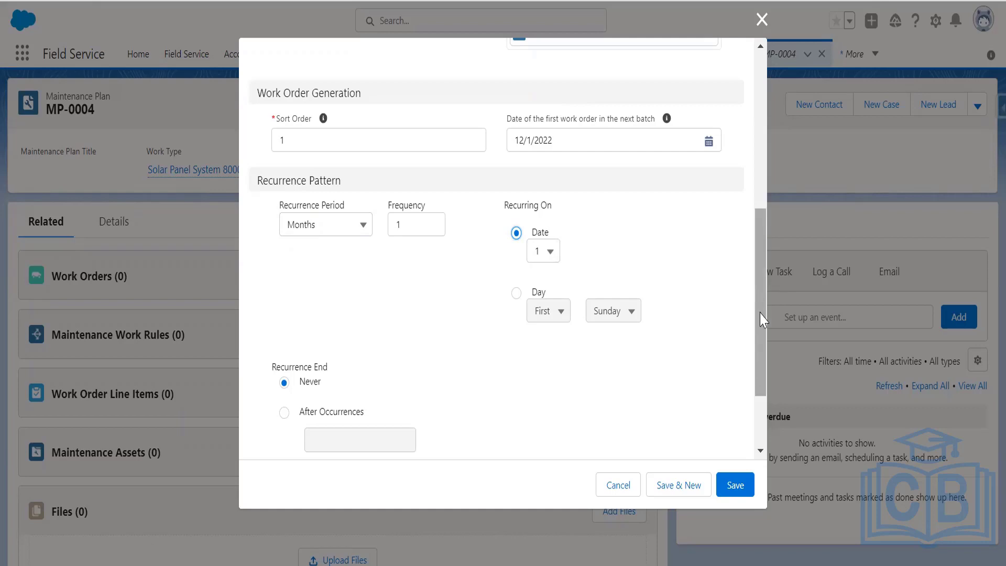
pyautogui.moveTo(761, 321); pyautogui.dragTo(762, 227)
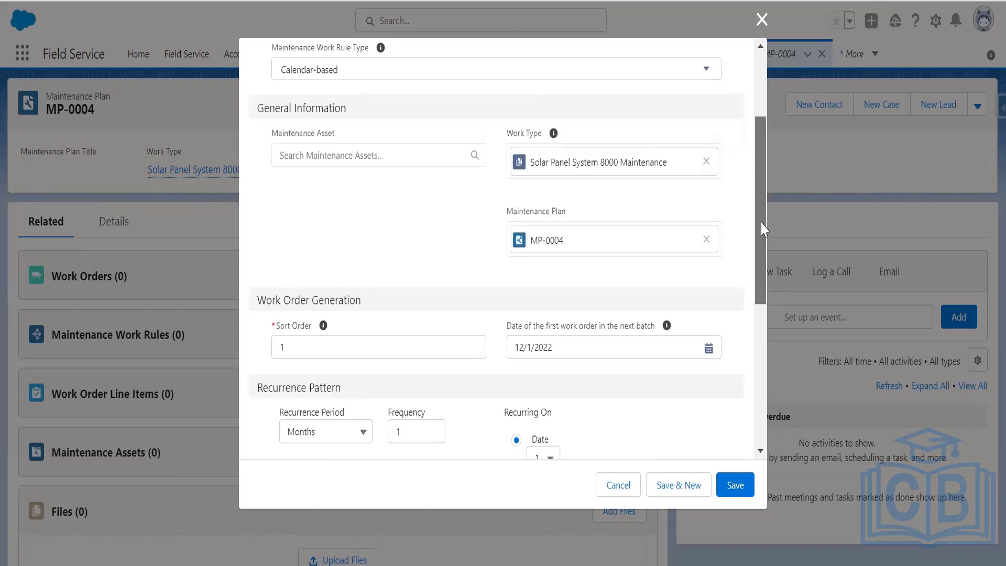
pyautogui.moveTo(756, 266); pyautogui.dragTo(759, 387)
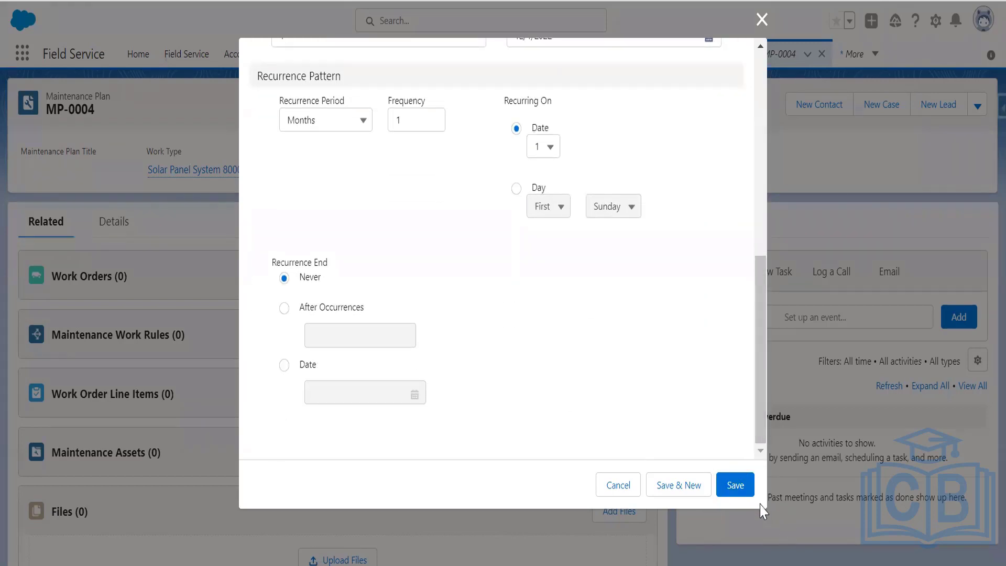
pyautogui.click(736, 486)
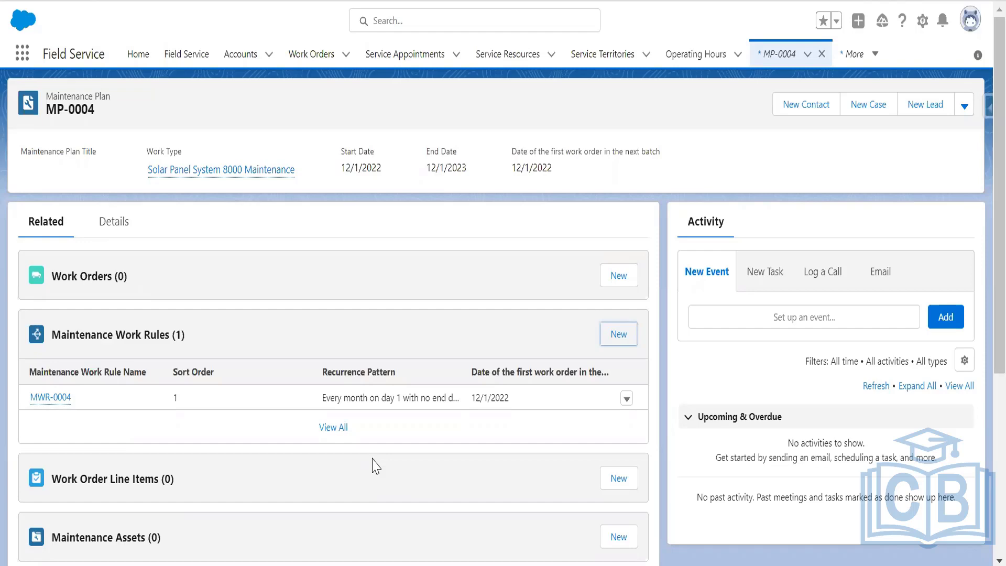
# - Switch to the text editor notes and add the line "v. Associate Maintenanceassets" below item iv of the Create Maintenance Plans list
pyautogui.hotkey('alt', 'Tab')
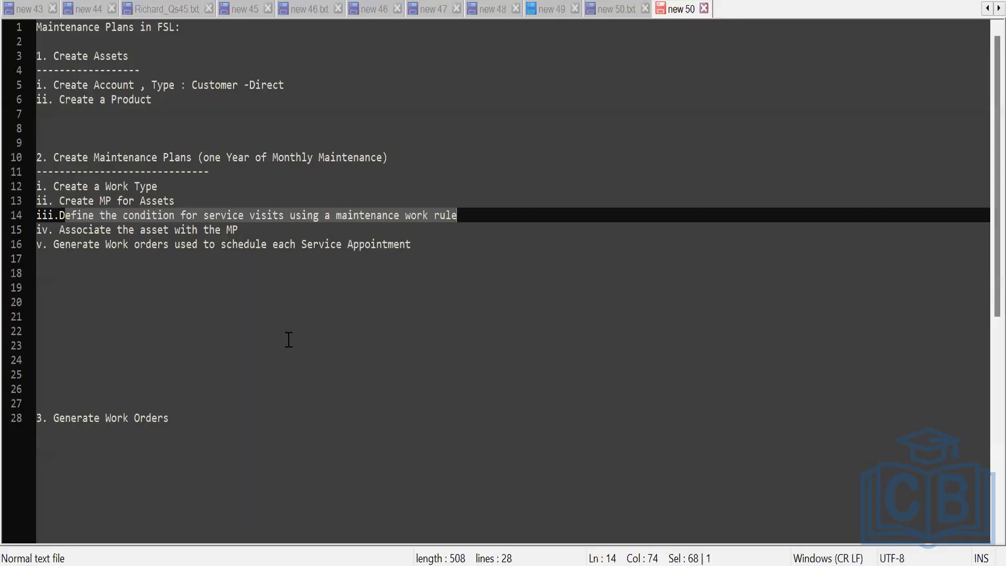
pyautogui.click(211, 317)
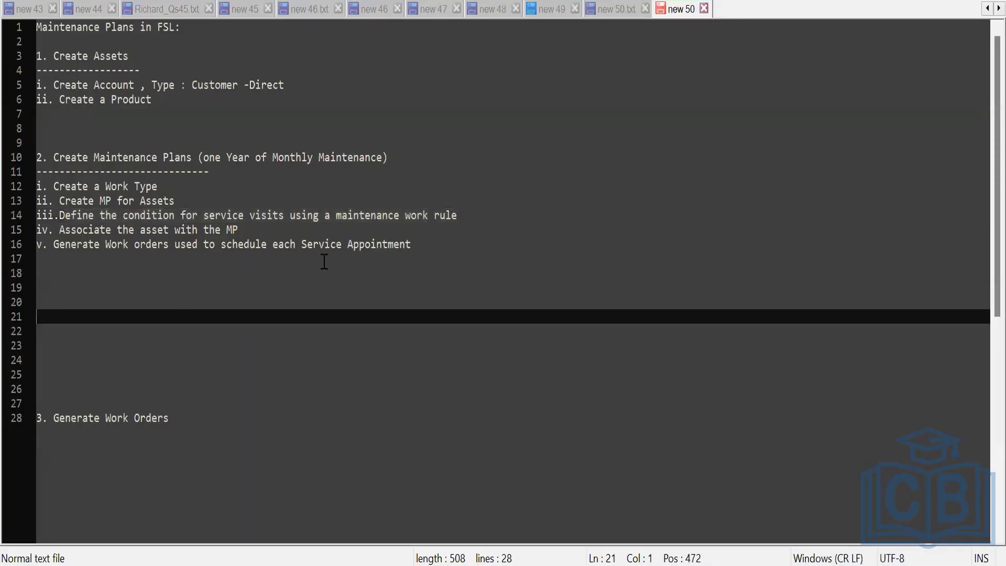
pyautogui.click(425, 246)
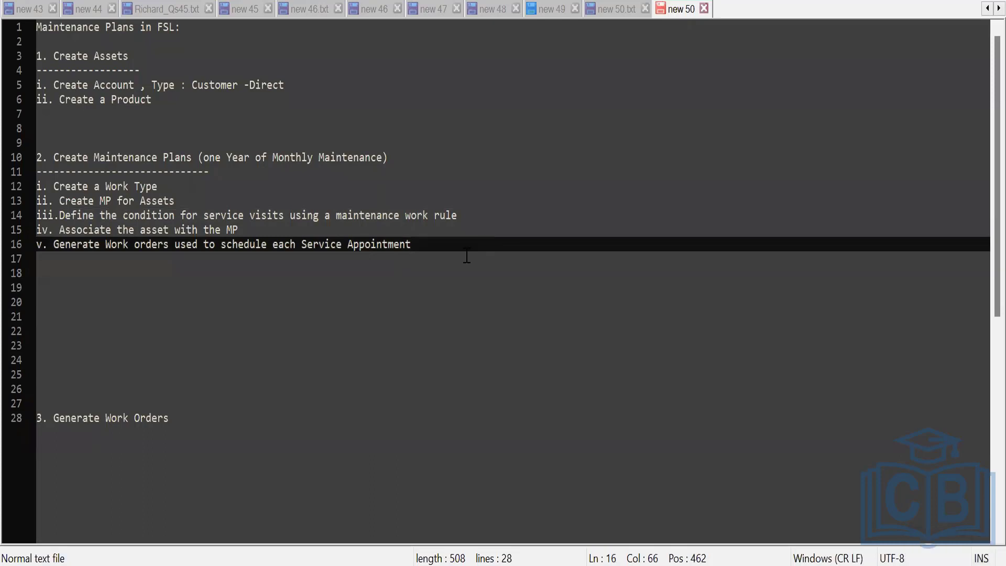
pyautogui.click(251, 229)
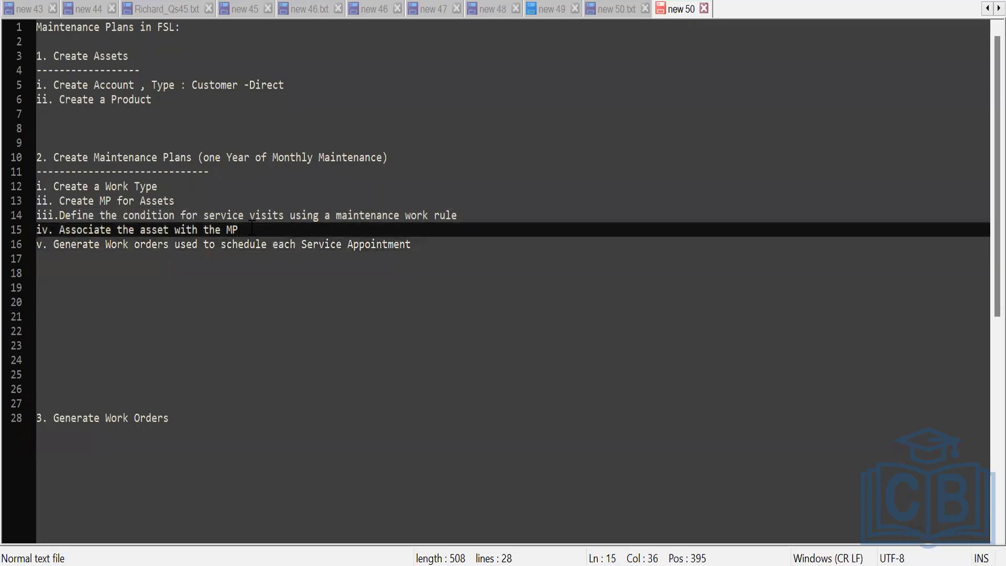
pyautogui.press('Return')
pyautogui.write('v')
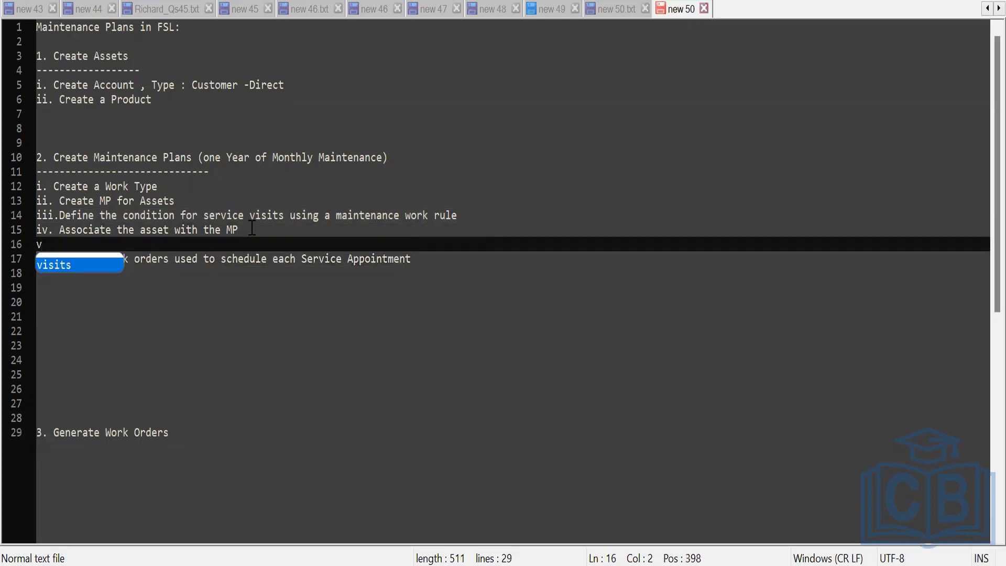
pyautogui.write('. A')
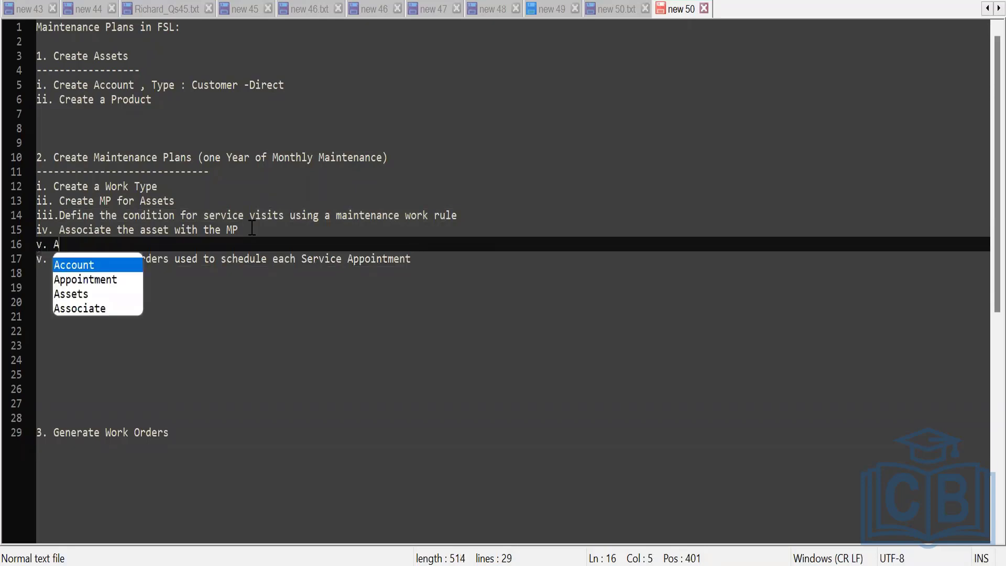
pyautogui.write('ssociate Mainte')
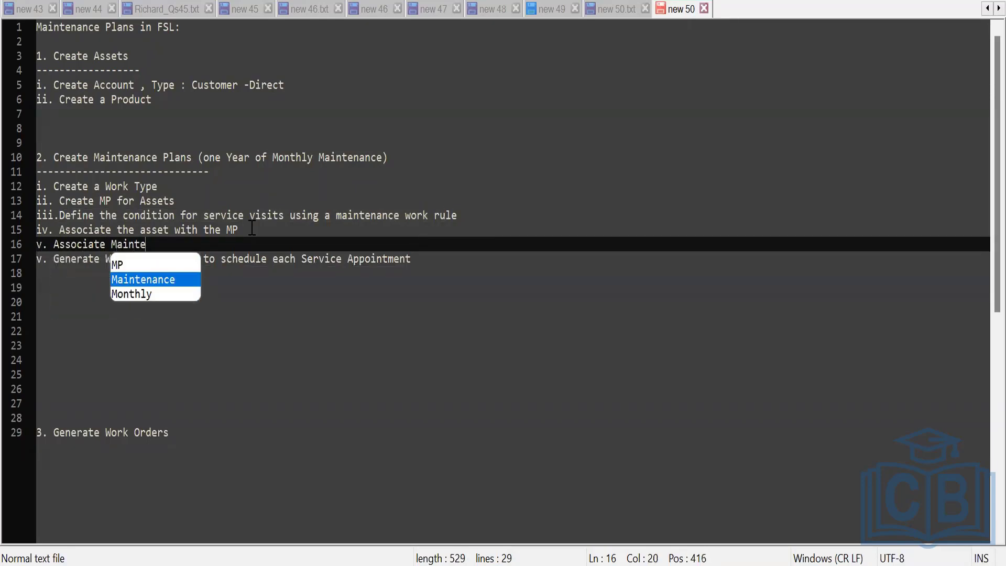
pyautogui.press('Return')
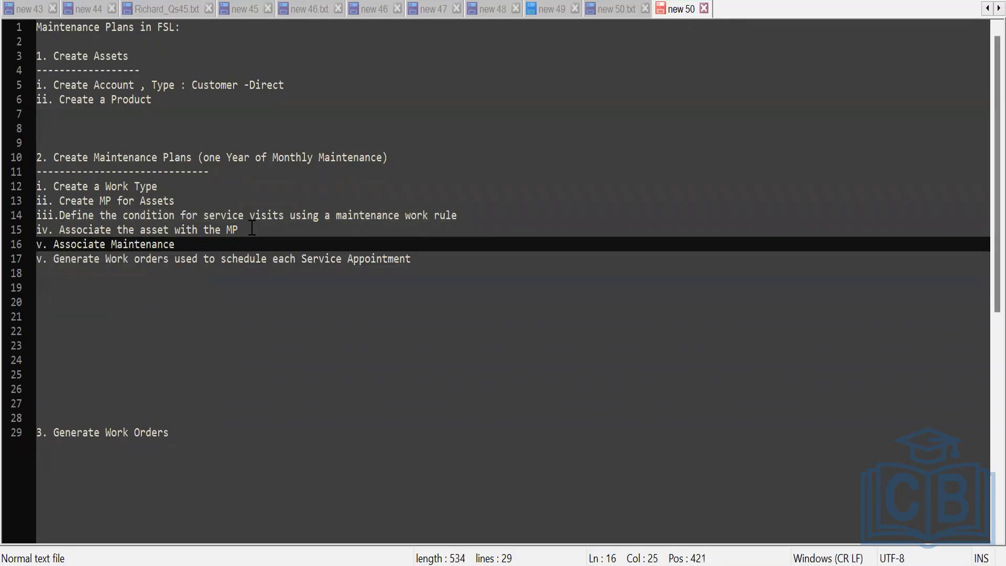
pyautogui.write('assets')
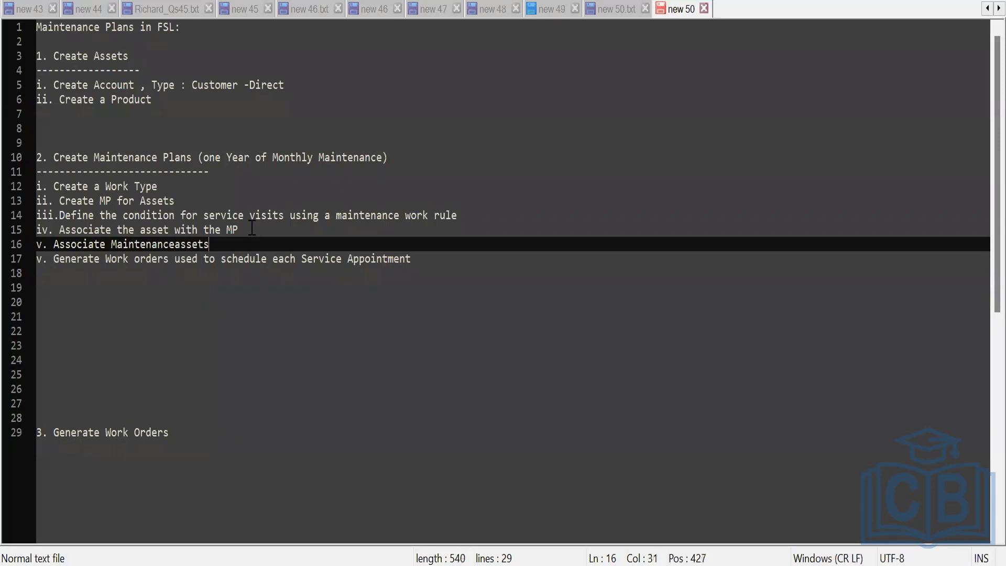